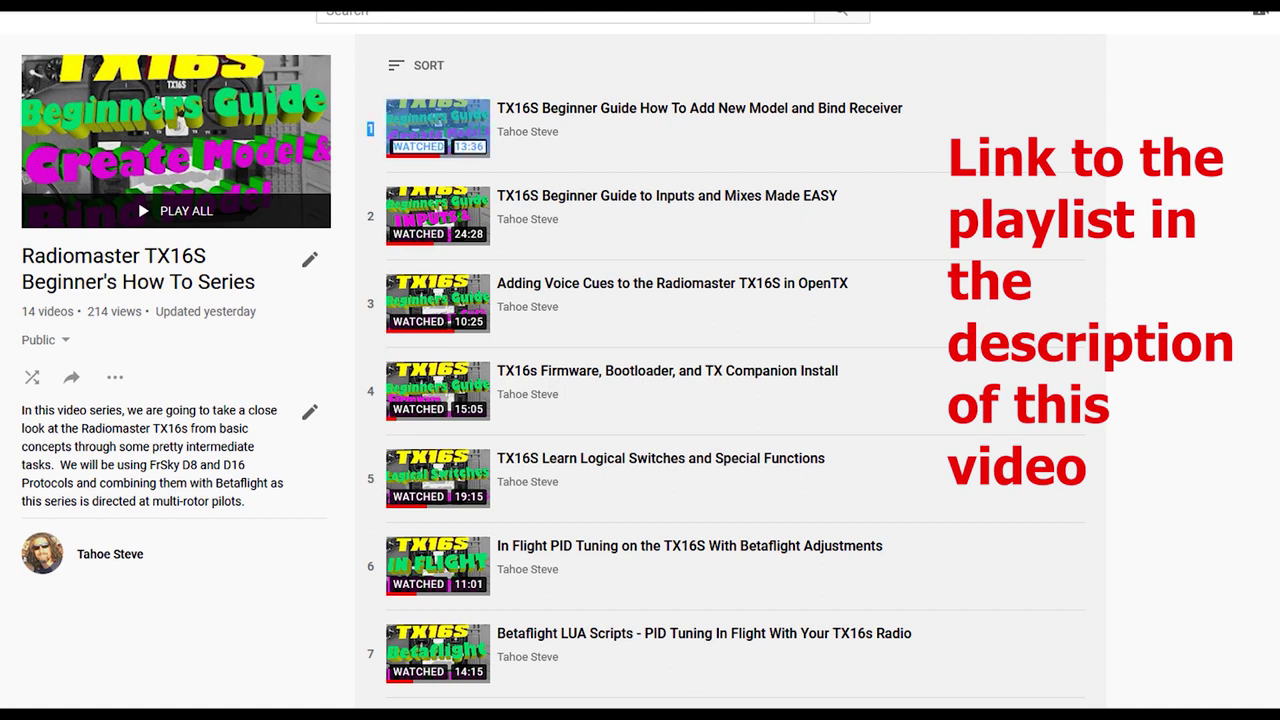
# Step: Examine the list of videos in the Radiomaster TX16S Beginner's How To Series playlist
pyautogui.scroll(-1, 735, 400)
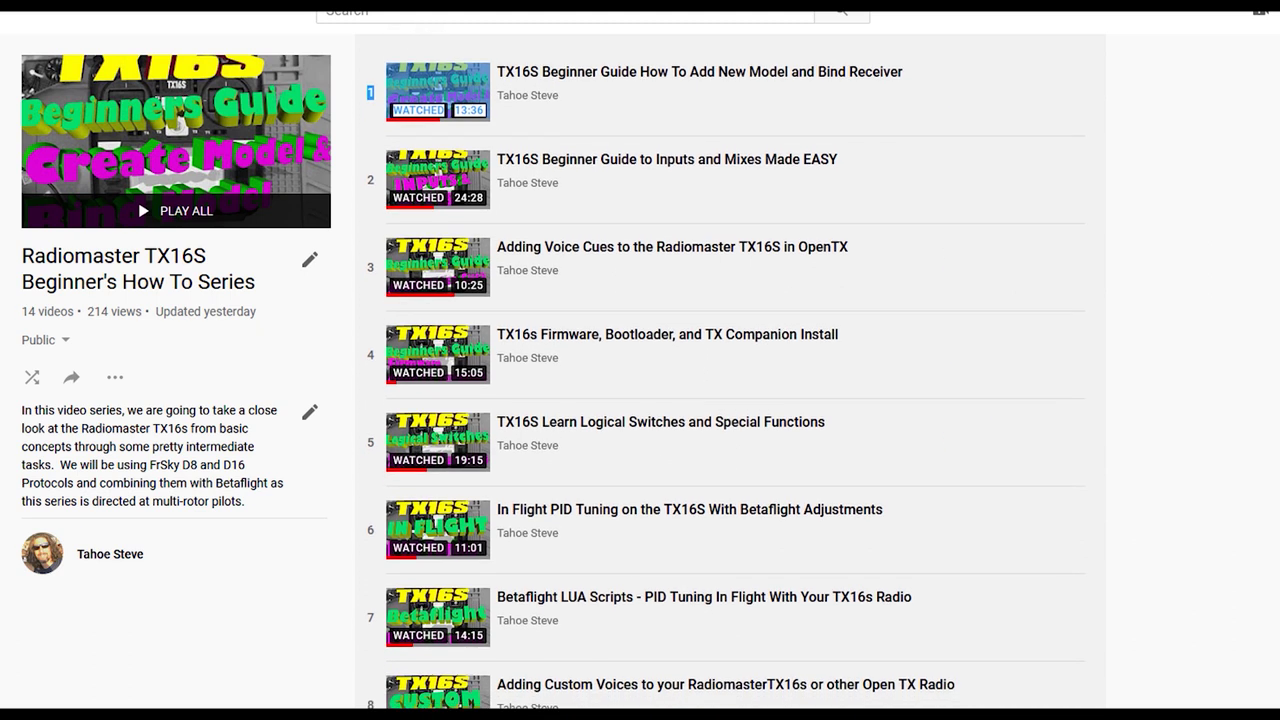
pyautogui.scroll(-1, 735, 400)
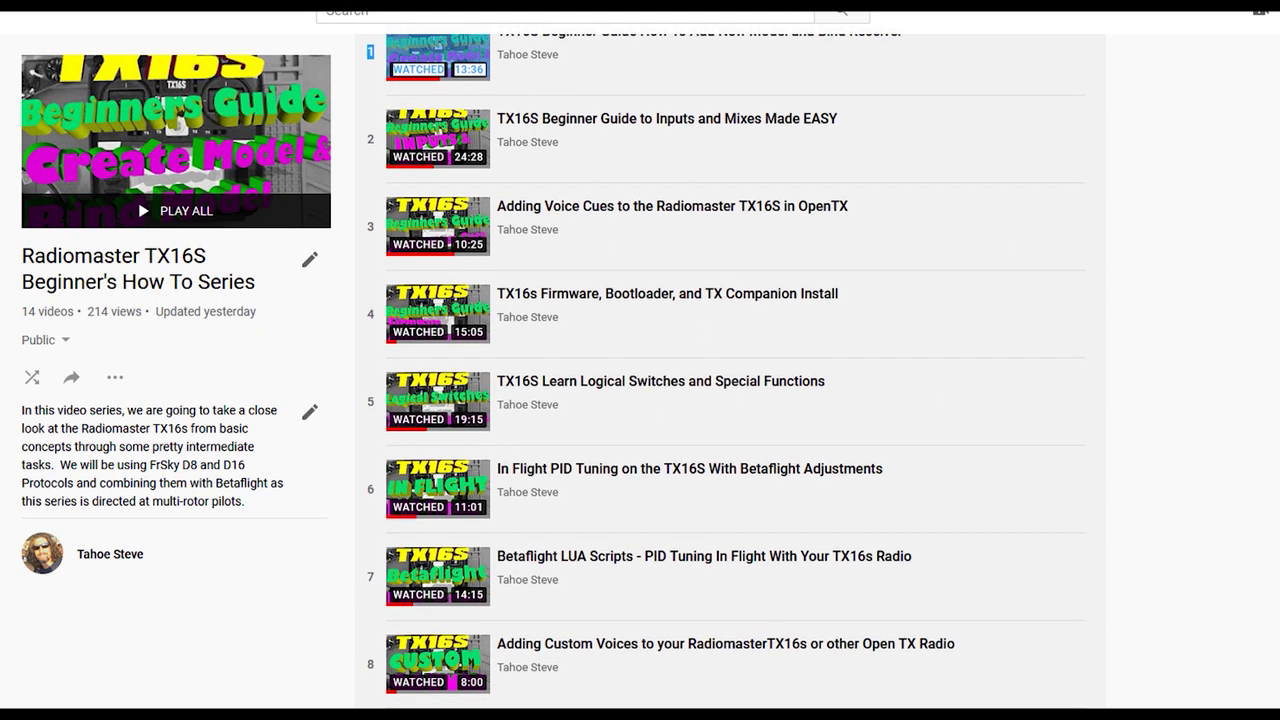
pyautogui.scroll(-1, 735, 400)
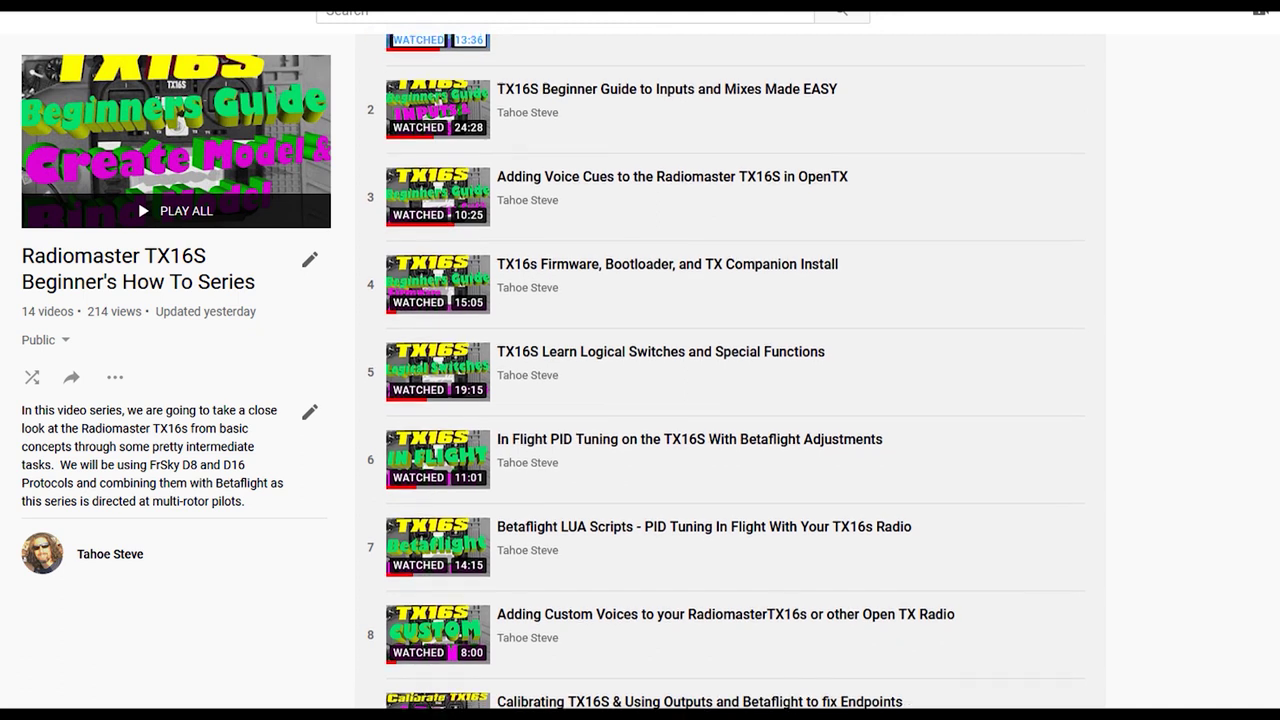
pyautogui.scroll(-1, 735, 400)
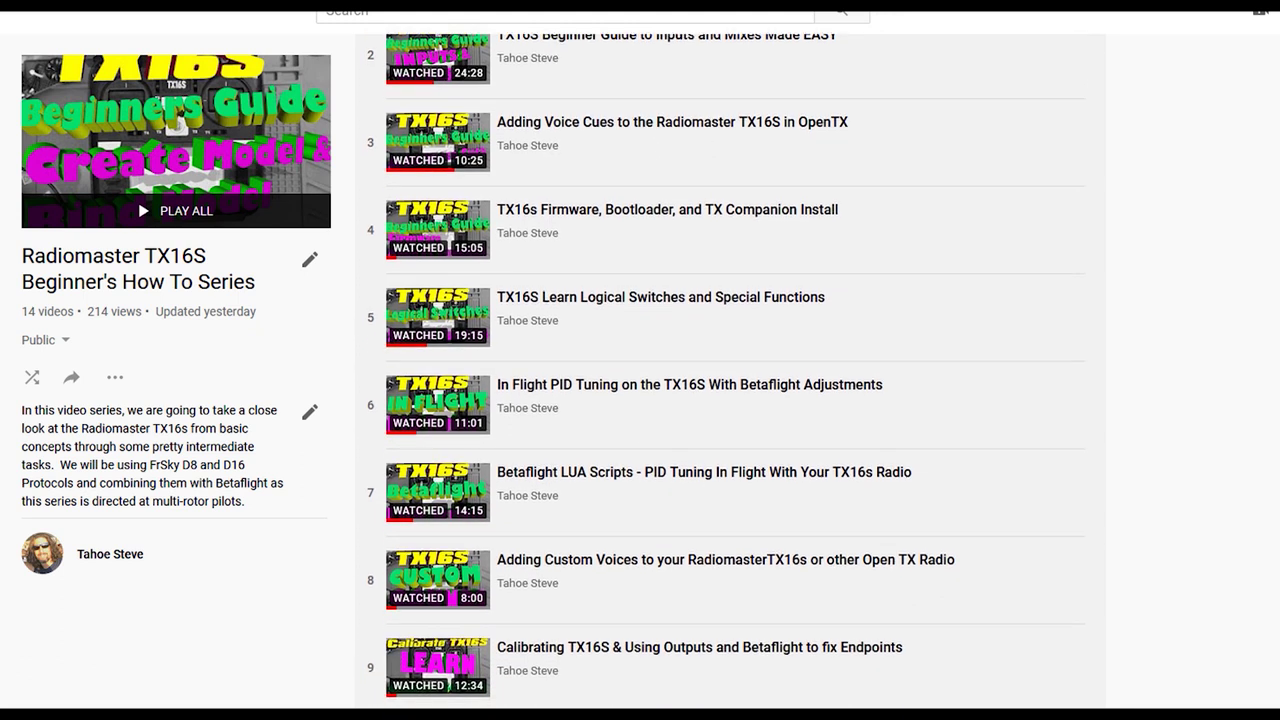
pyautogui.scroll(-1, 735, 400)
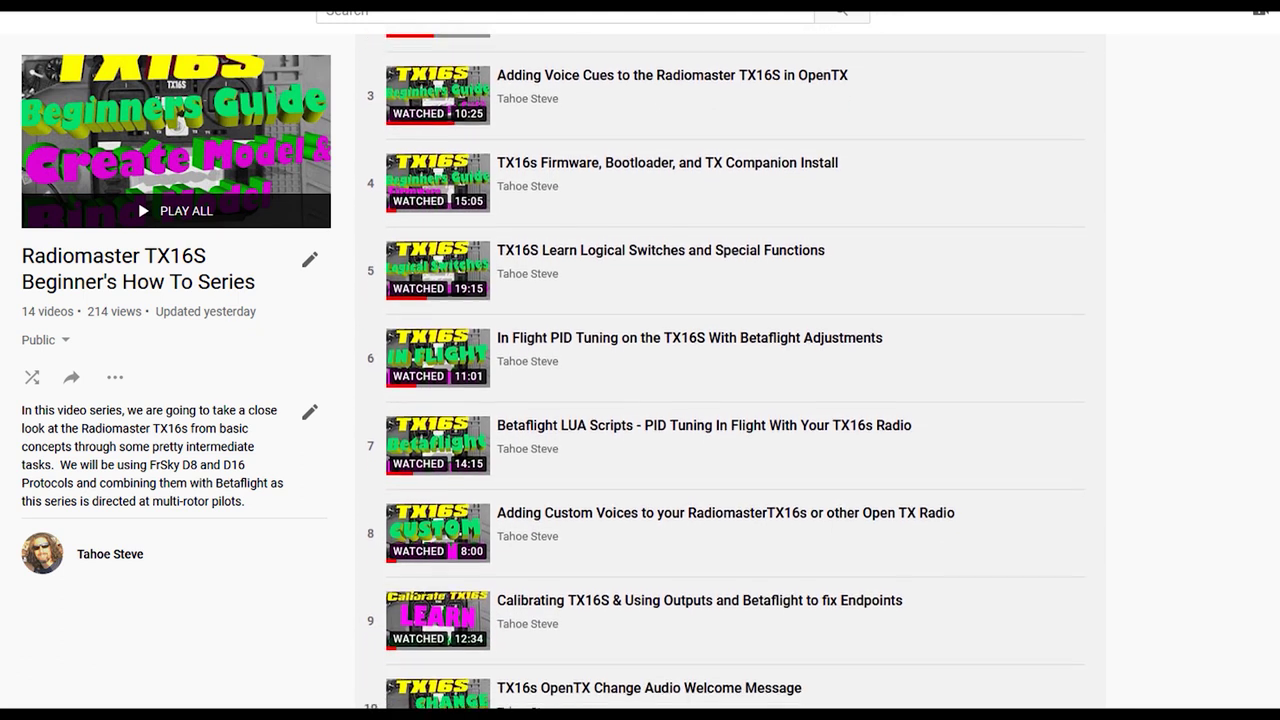
pyautogui.scroll(-1, 735, 400)
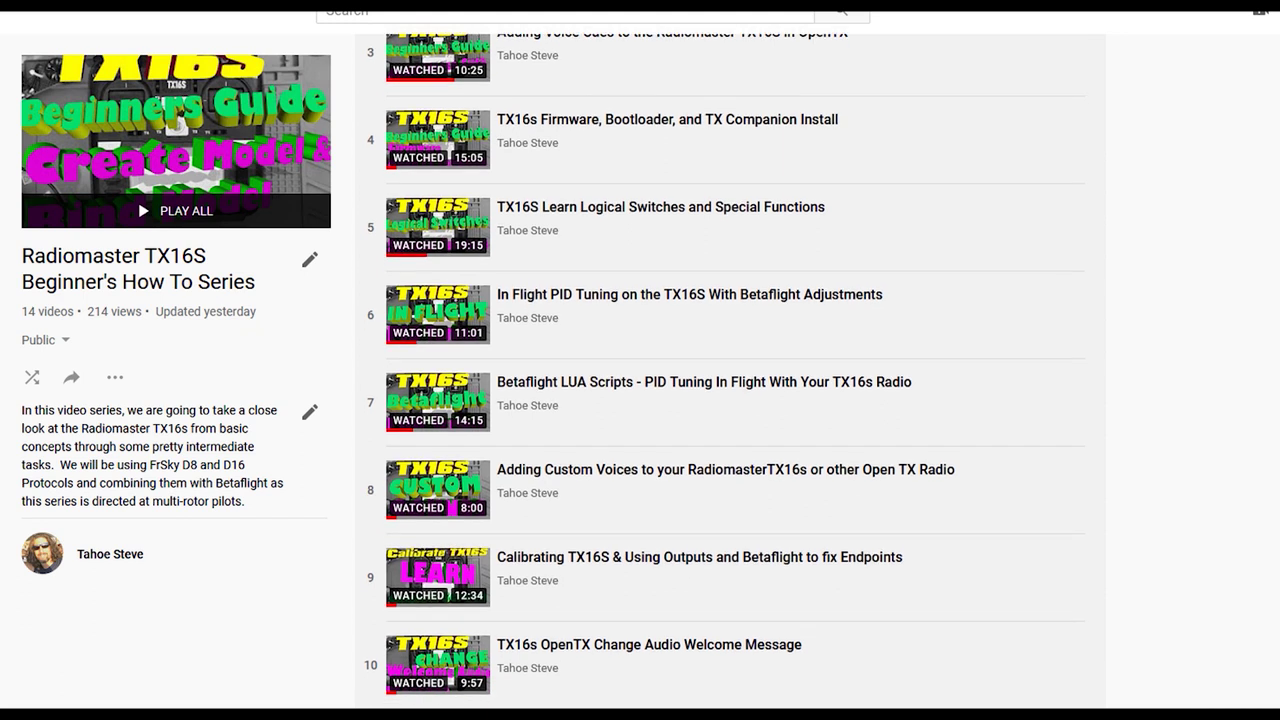
pyautogui.scroll(-1, 735, 400)
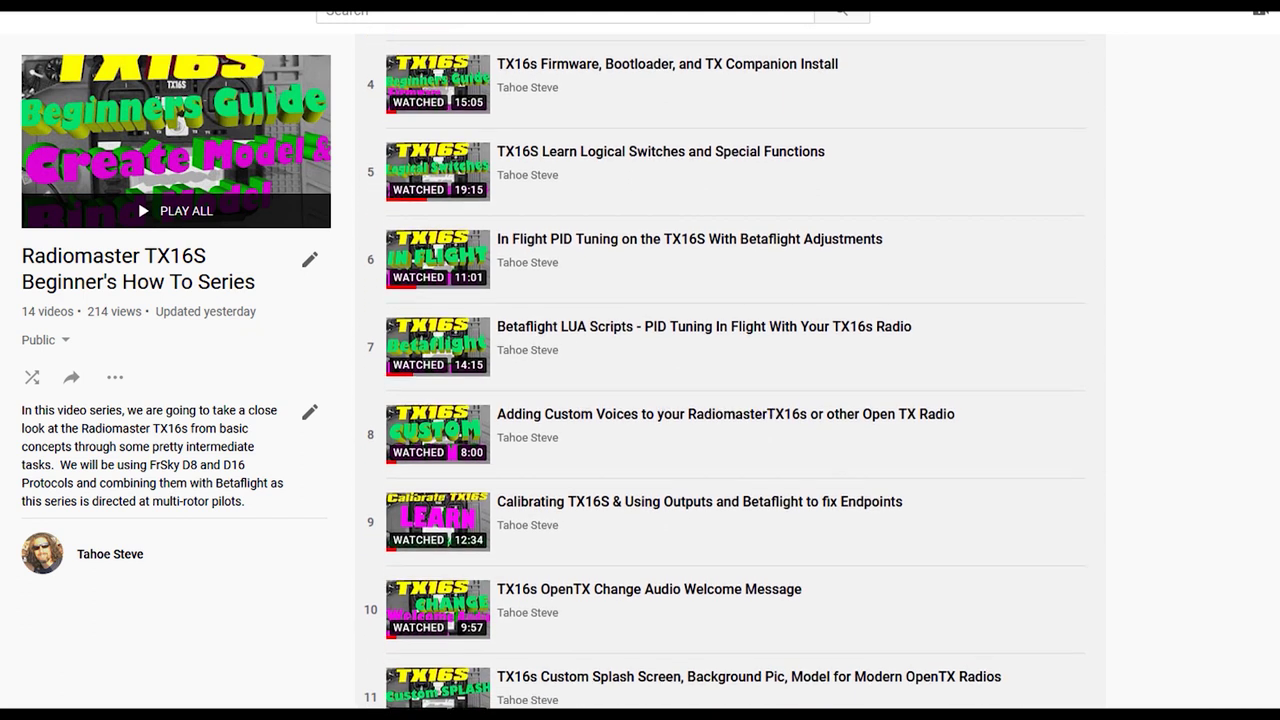
pyautogui.scroll(-1, 735, 400)
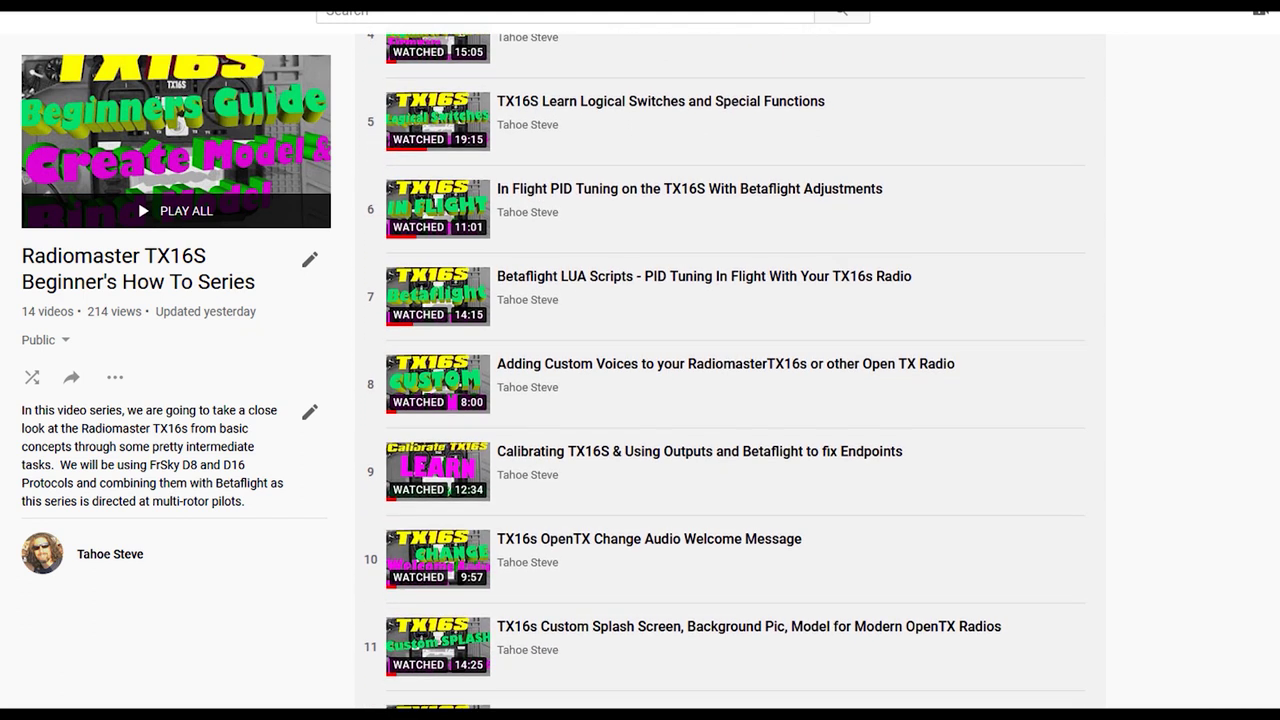
pyautogui.scroll(-1, 735, 400)
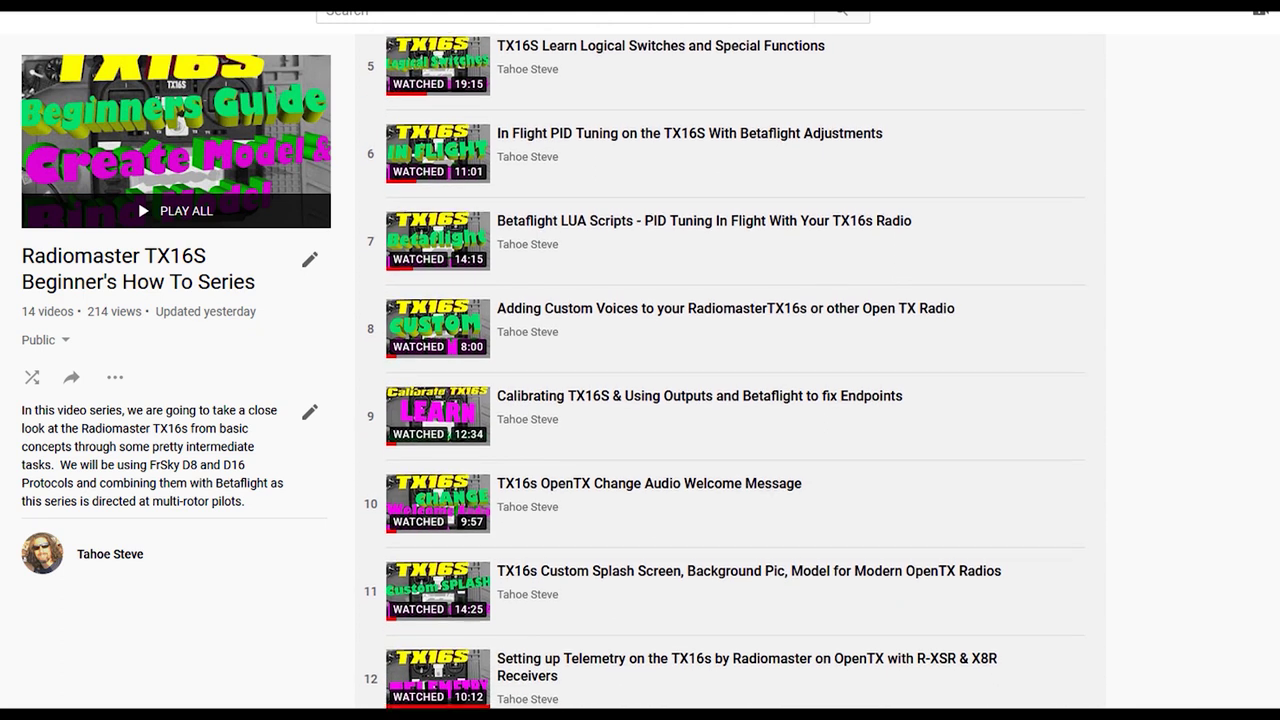
pyautogui.scroll(-1, 735, 400)
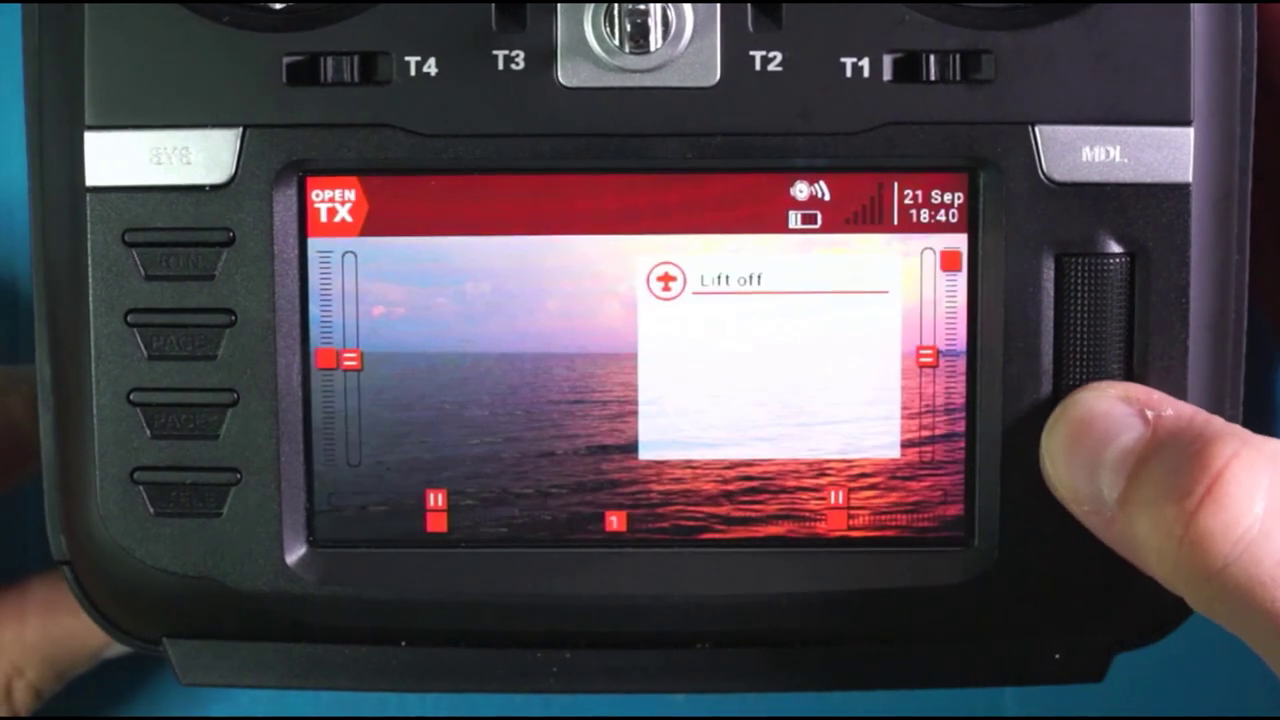
# Step: Switch to OpenTX on the transmitter, open its model list, and view the options available for the QUAD 1 model
pyautogui.press('Return')
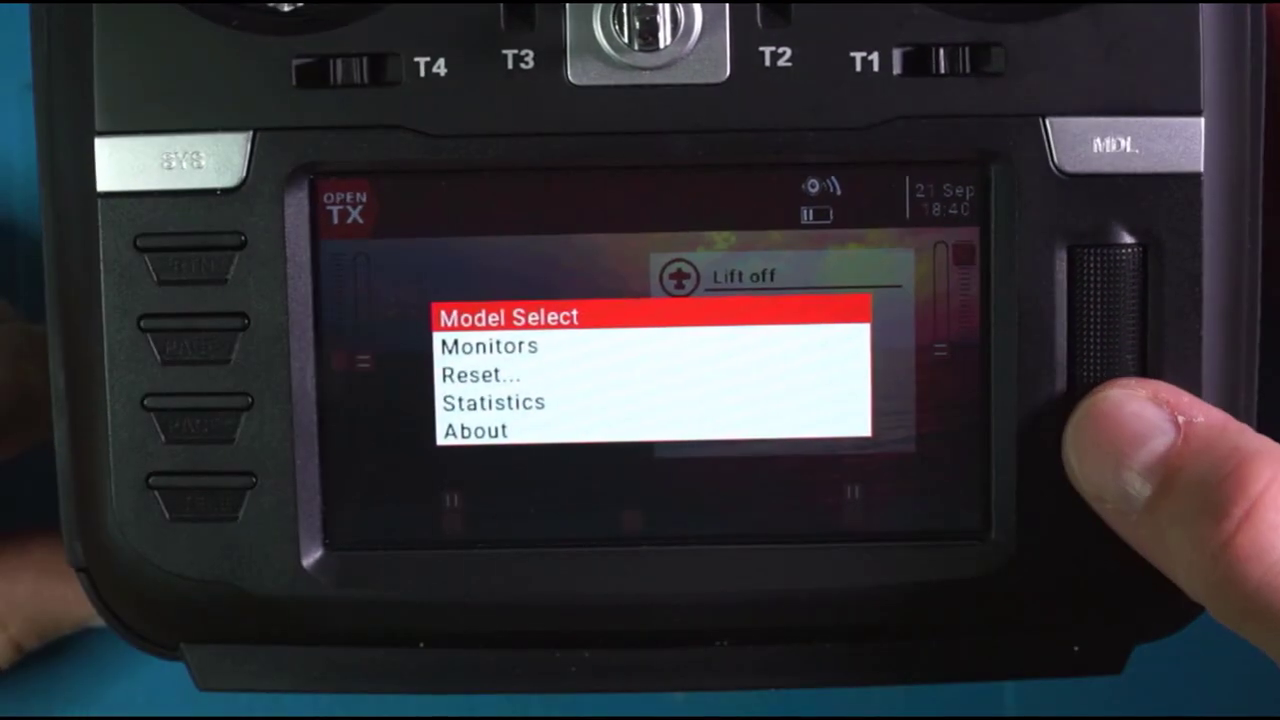
pyautogui.press('Return')
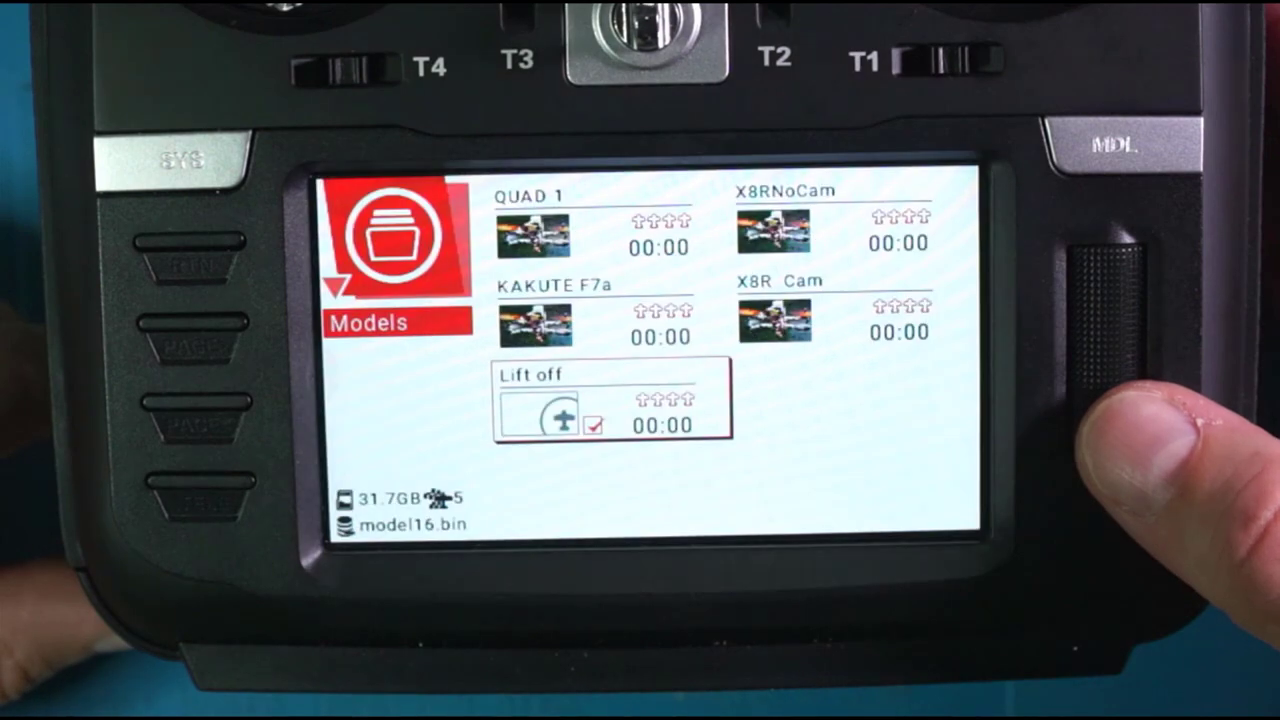
pyautogui.press('Return')
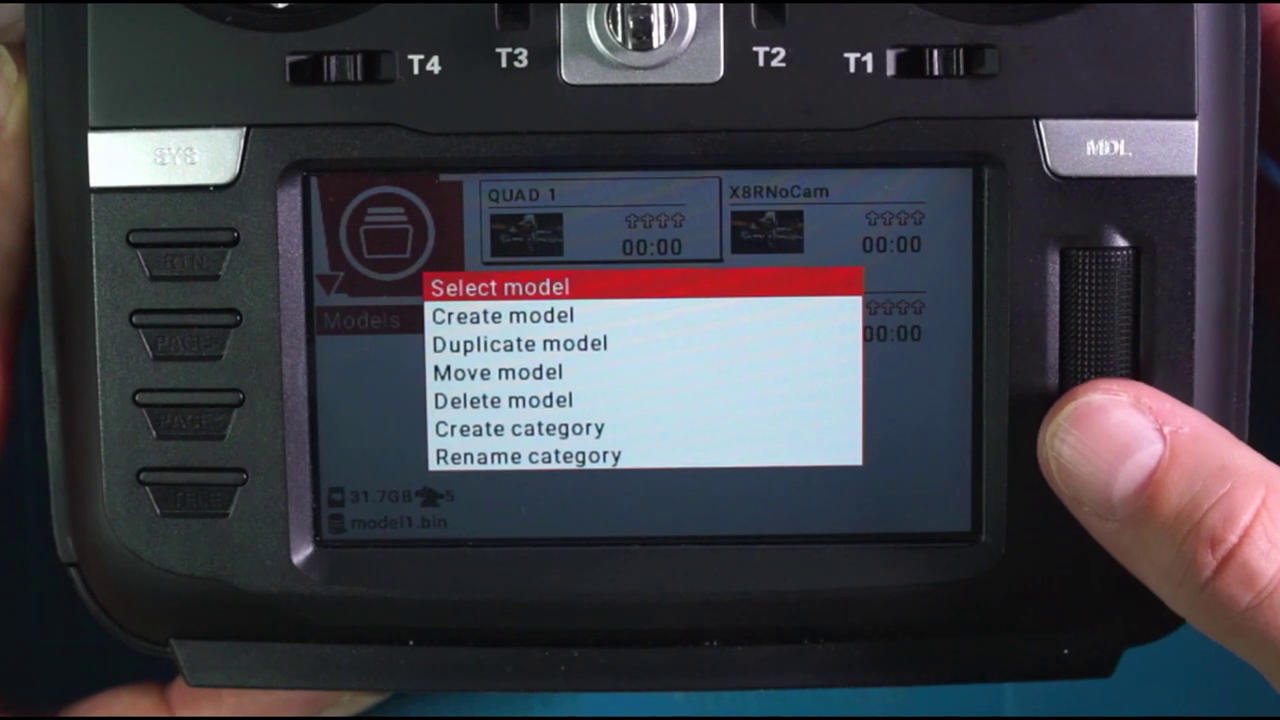
pyautogui.press('Escape')
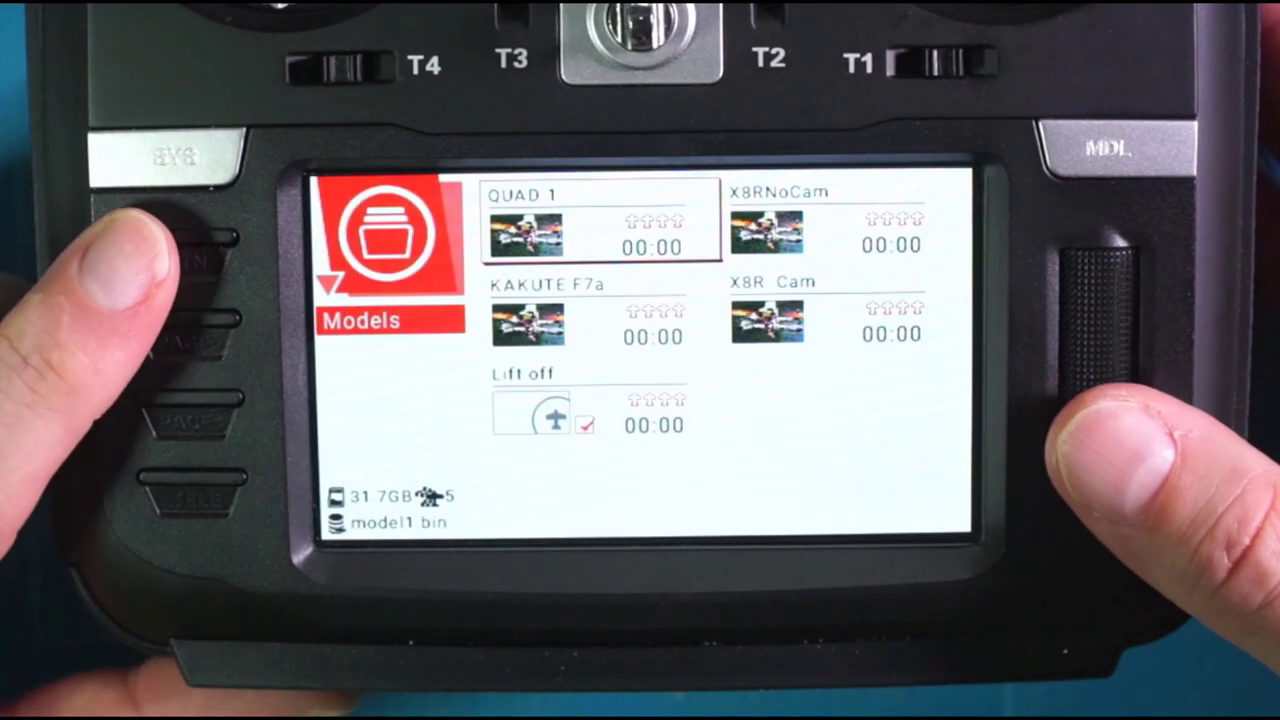
# Step: Make Lift off the active model and skip the control warning
pyautogui.scroll(-3, 1097, 310)
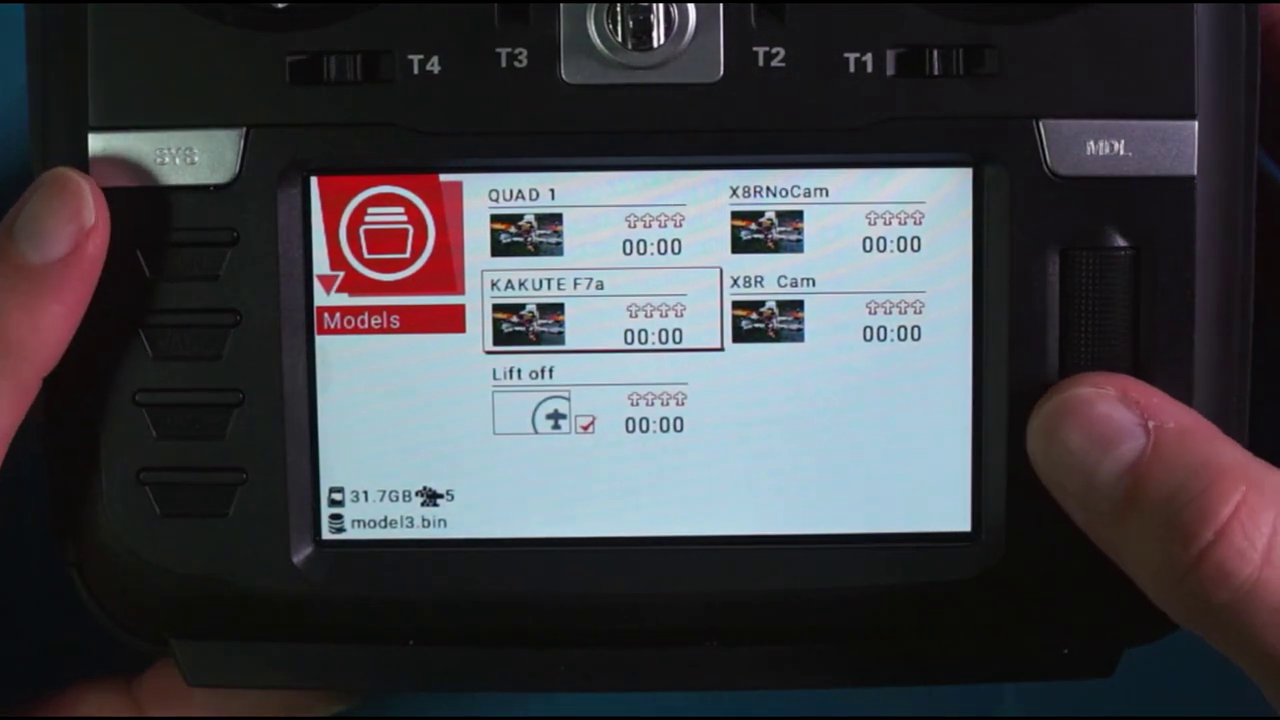
pyautogui.scroll(-1, 1097, 310)
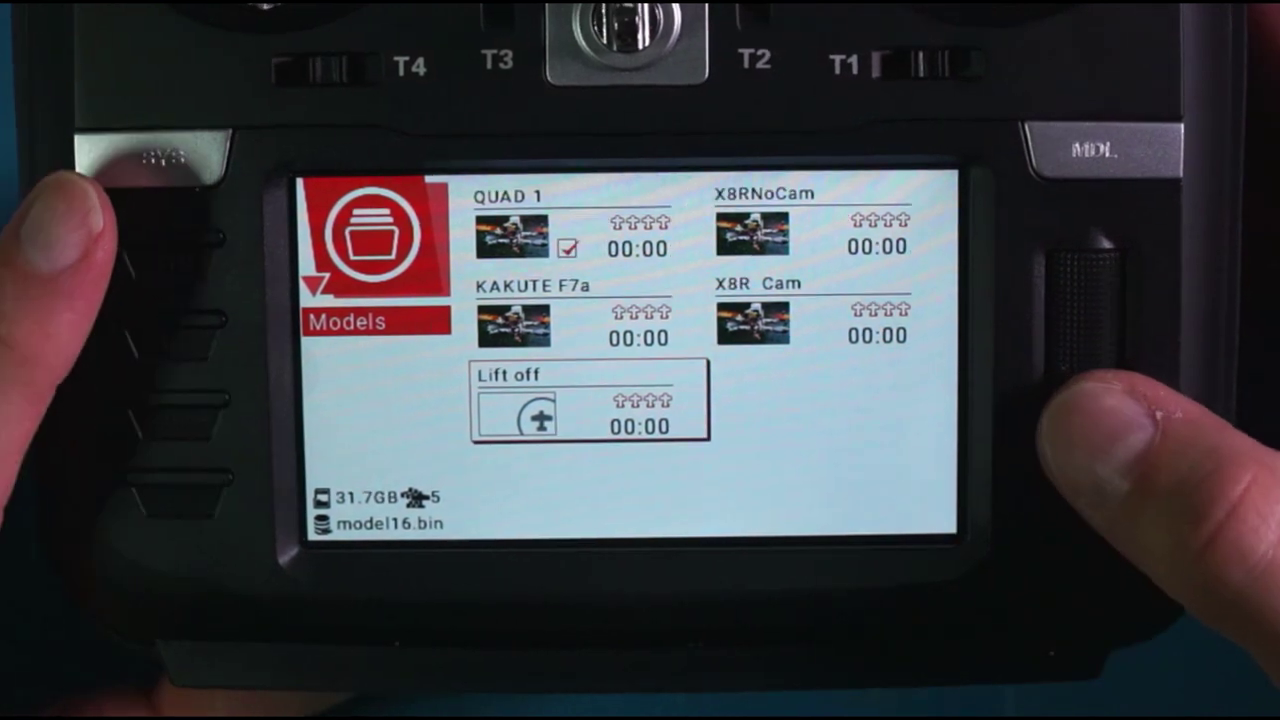
pyautogui.press('Return')
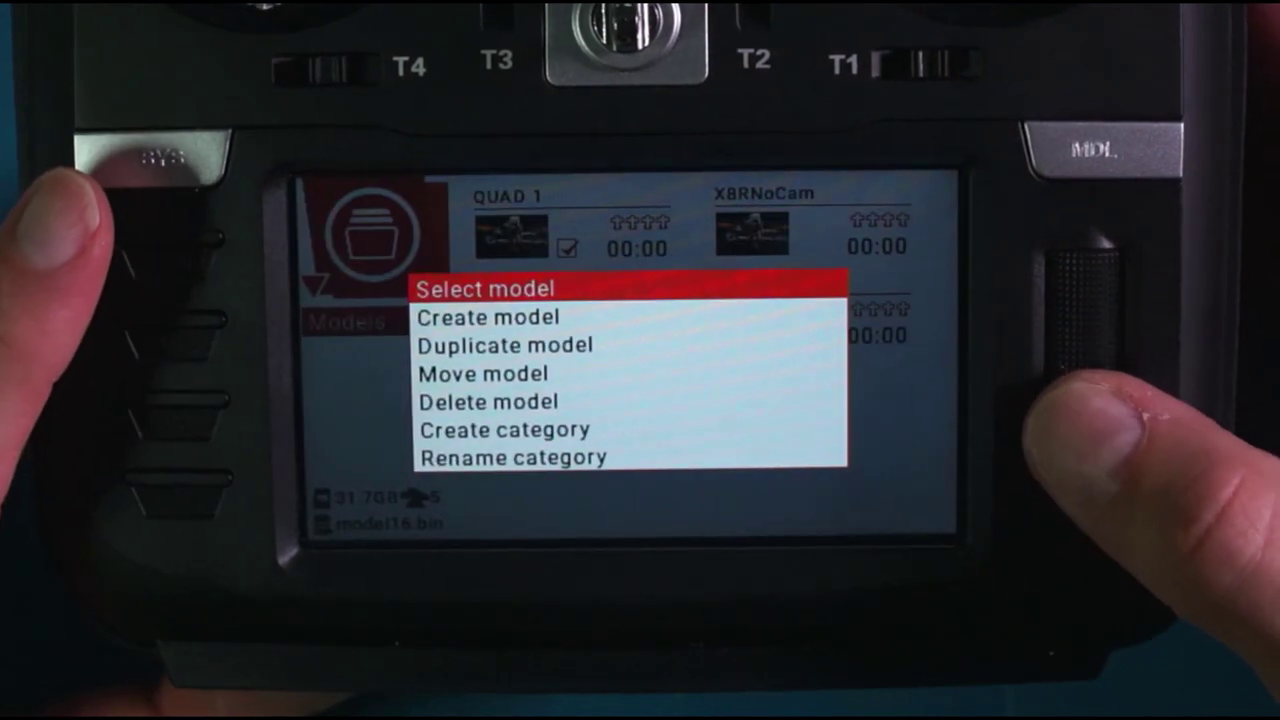
pyautogui.press('Return')
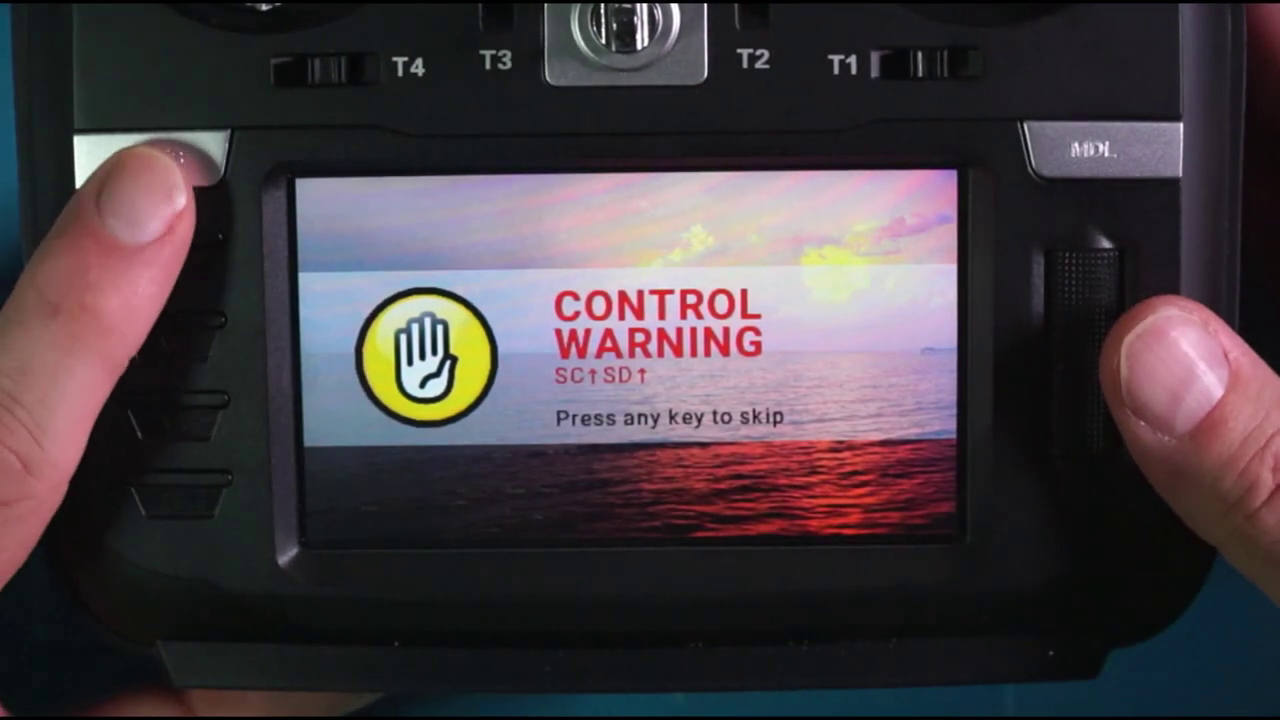
pyautogui.press('Return')
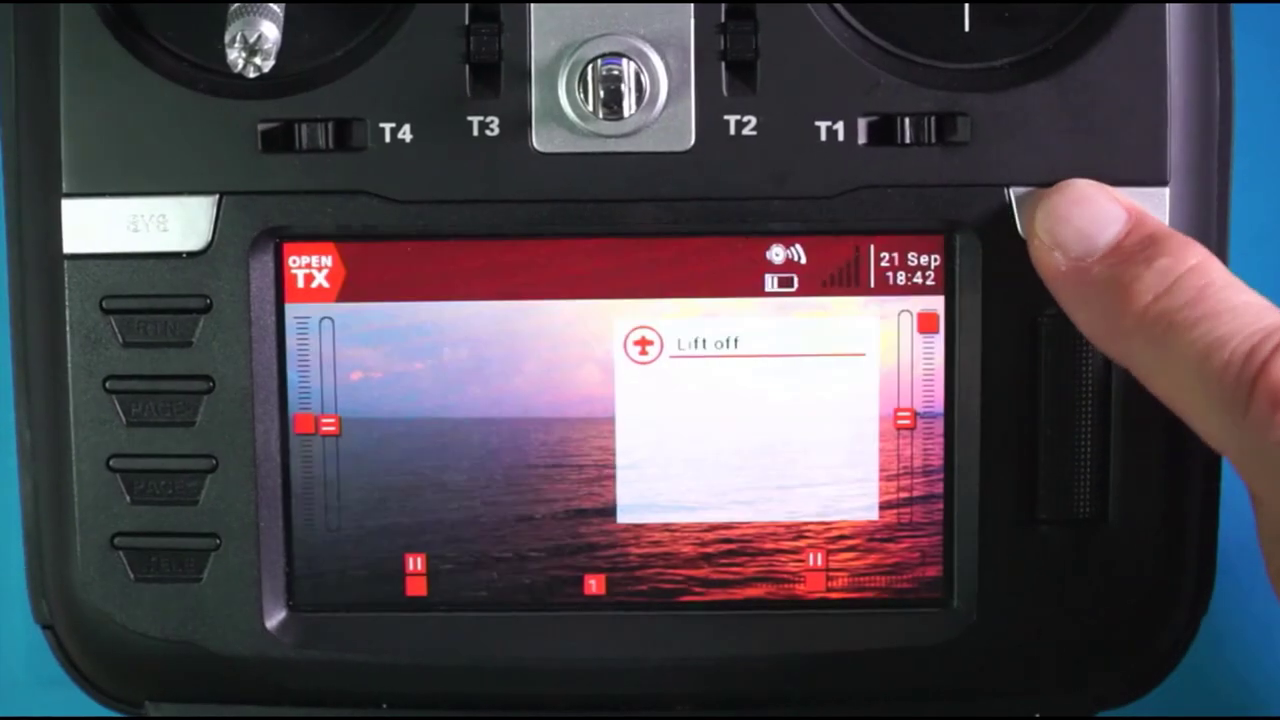
# Step: Open the Lift off model's settings and go to its Inputs page
pyautogui.click(1050, 210)
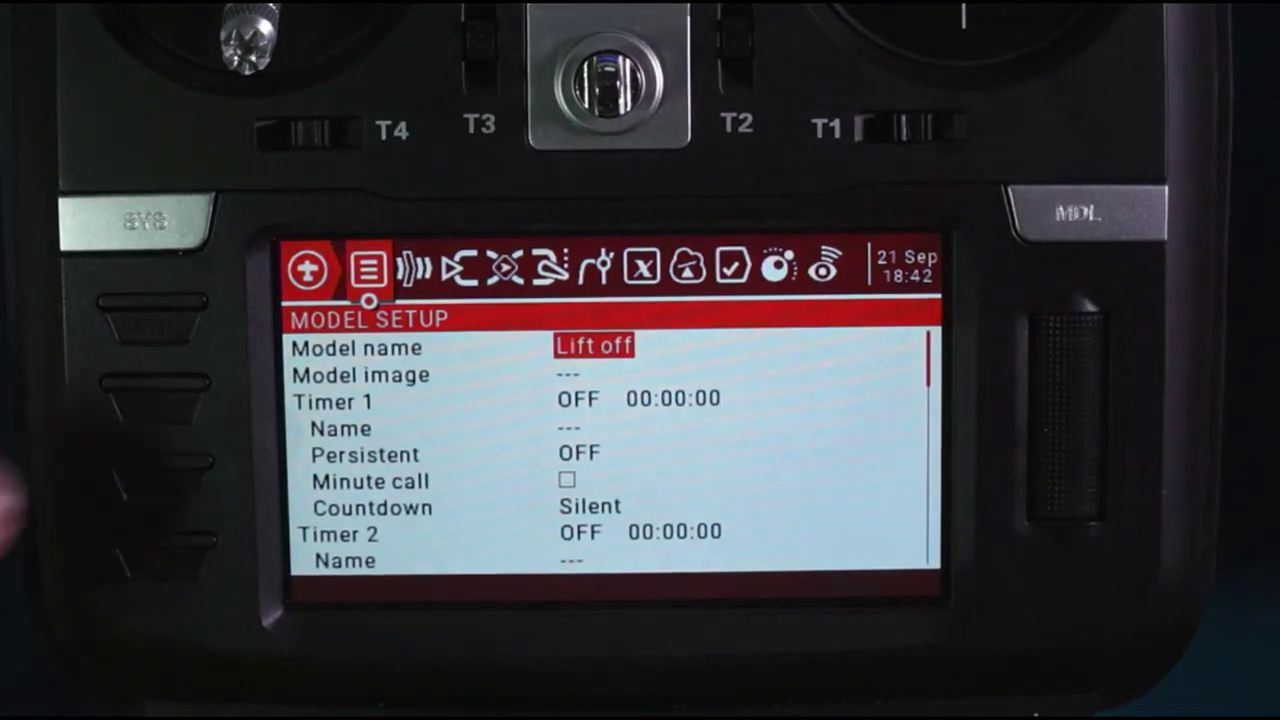
pyautogui.click(160, 405)
pyautogui.click(160, 405)
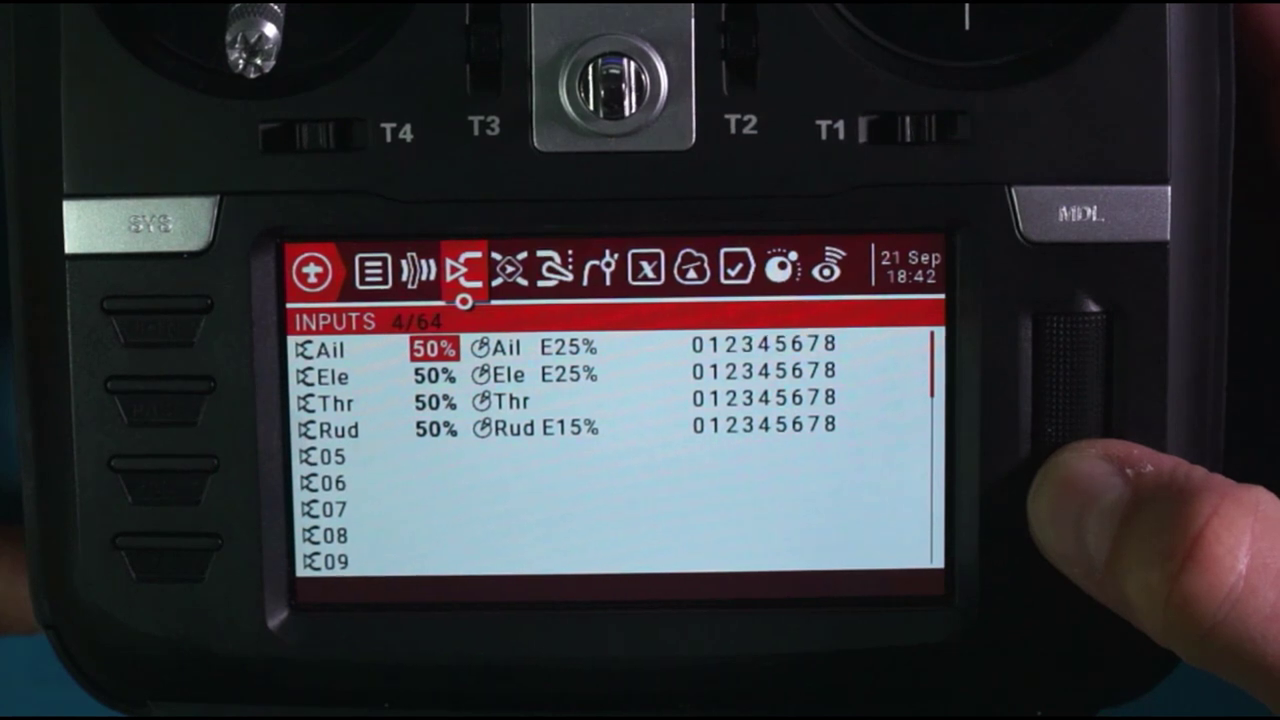
# Step: Open the Ail input for editing and review its weight, offset and curve settings
pyautogui.press('Return')
pyautogui.press('Return')
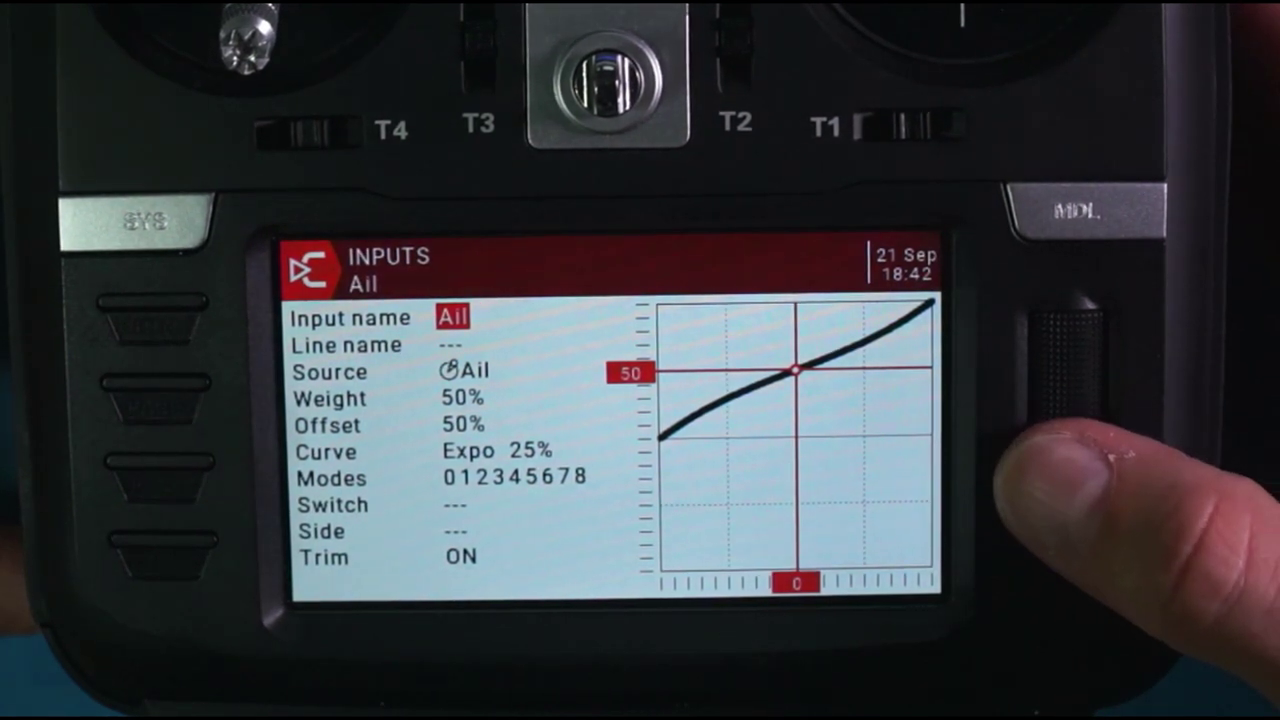
pyautogui.scroll(-3, 1065, 370)
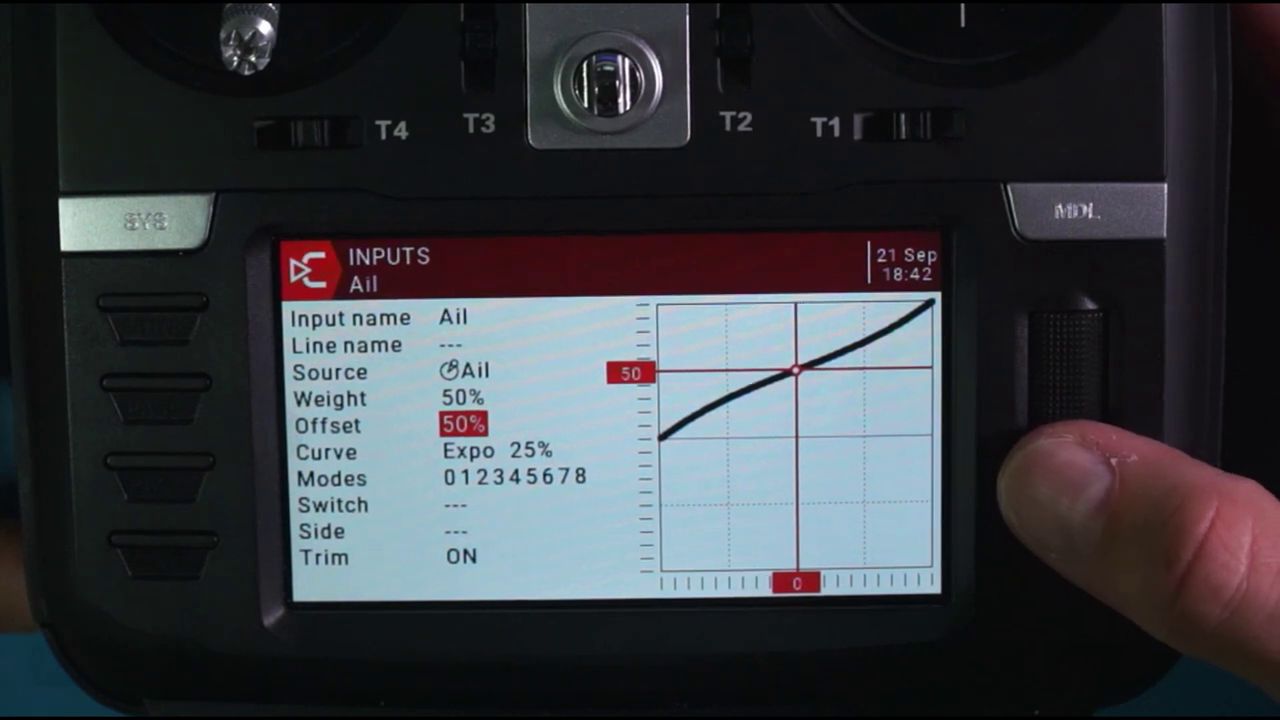
pyautogui.scroll(-1, 1065, 370)
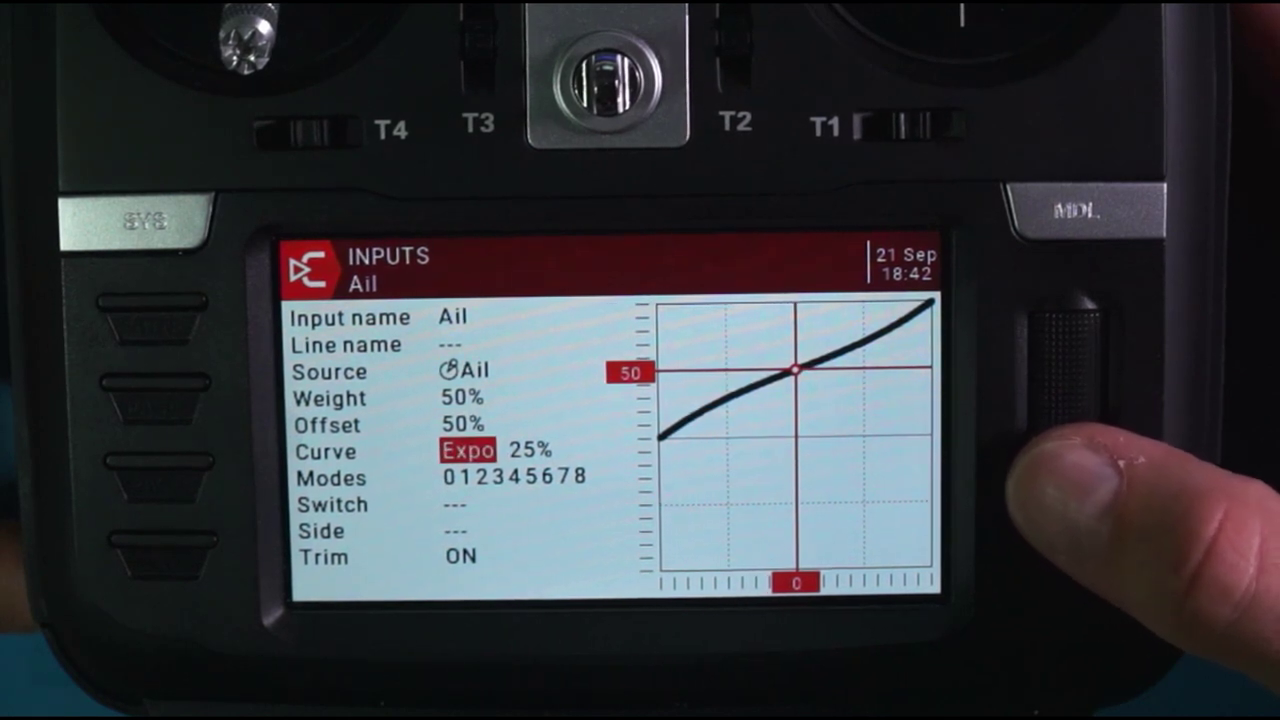
pyautogui.scroll(-1, 1065, 370)
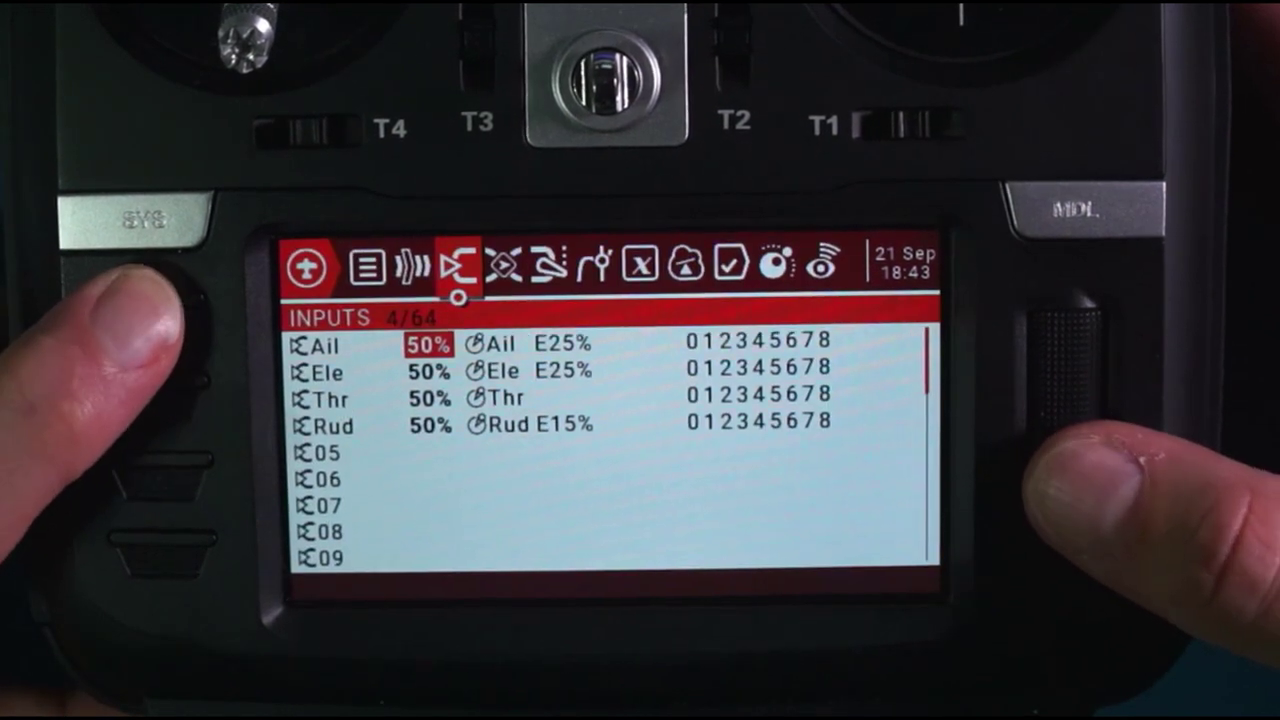
# Step: Open the Ele input for editing, review its weight, offset and curve, and return to the inputs list
pyautogui.scroll(-1, 1065, 400)
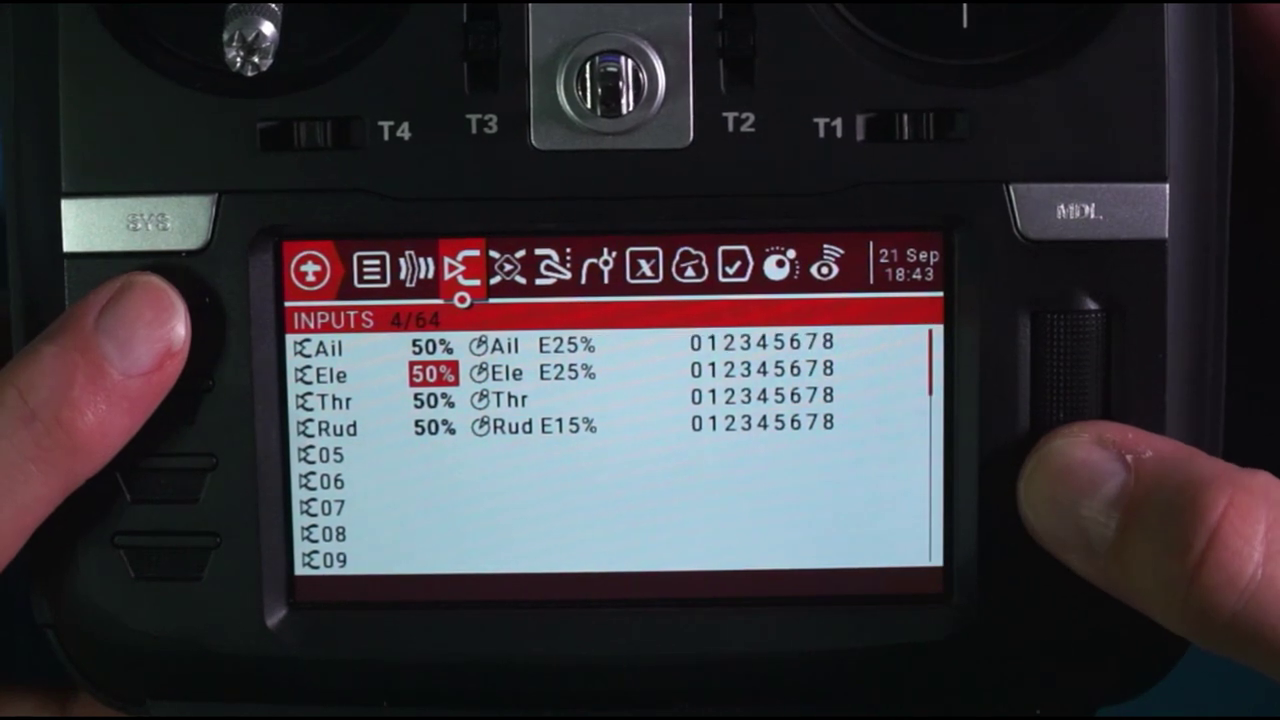
pyautogui.click(1065, 380)
pyautogui.click(1065, 380)
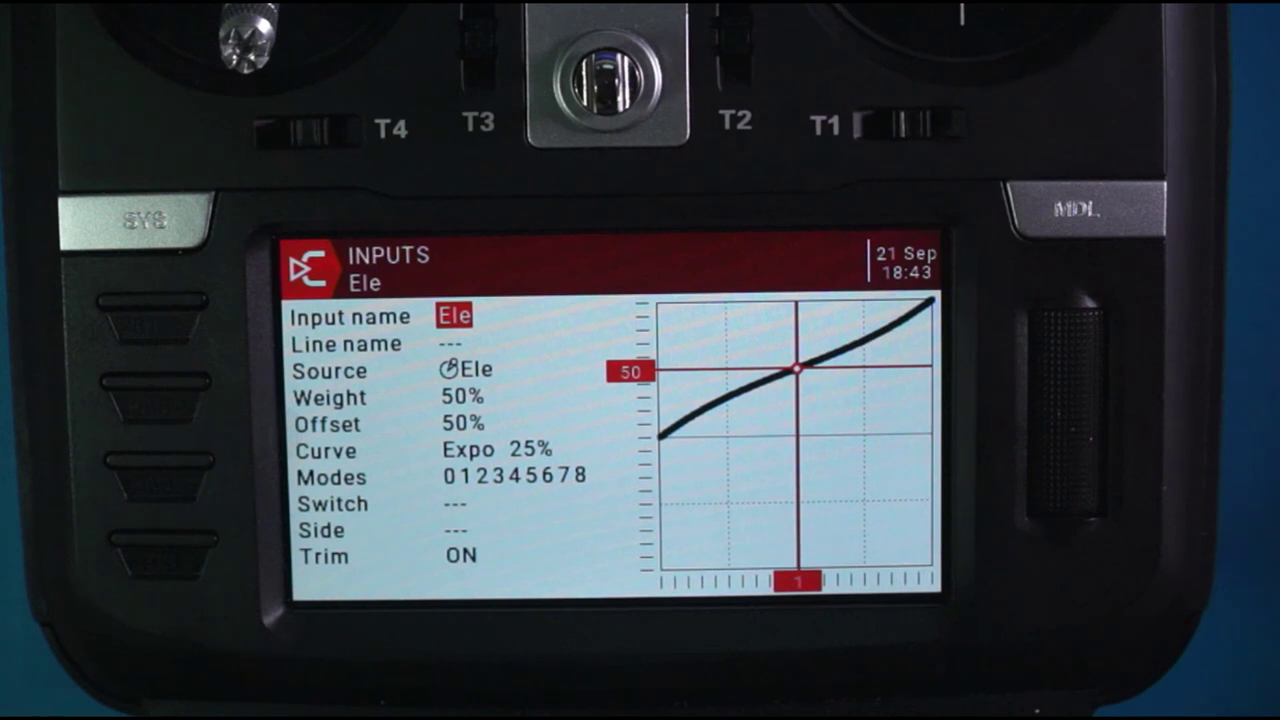
pyautogui.click(155, 315)
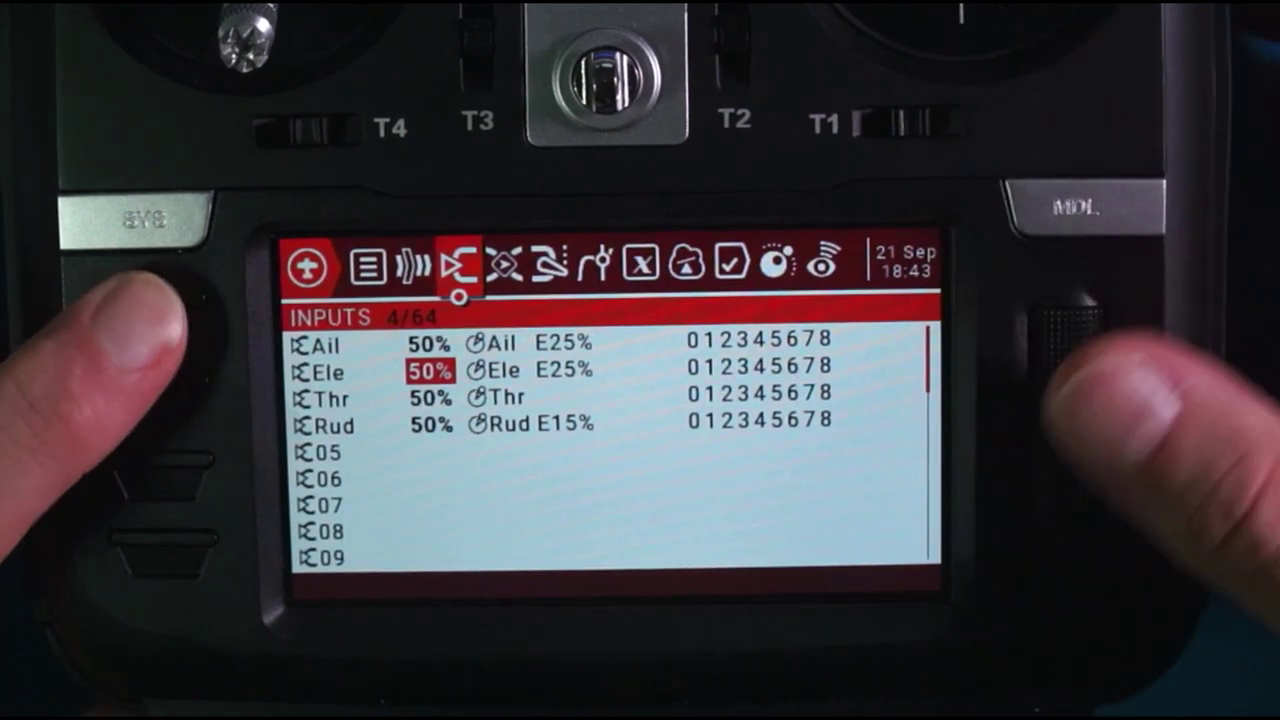
# Step: Open the Thr input for editing, review its weight, offset and curve, and return to the inputs list
pyautogui.scroll(-1, 1068, 360)
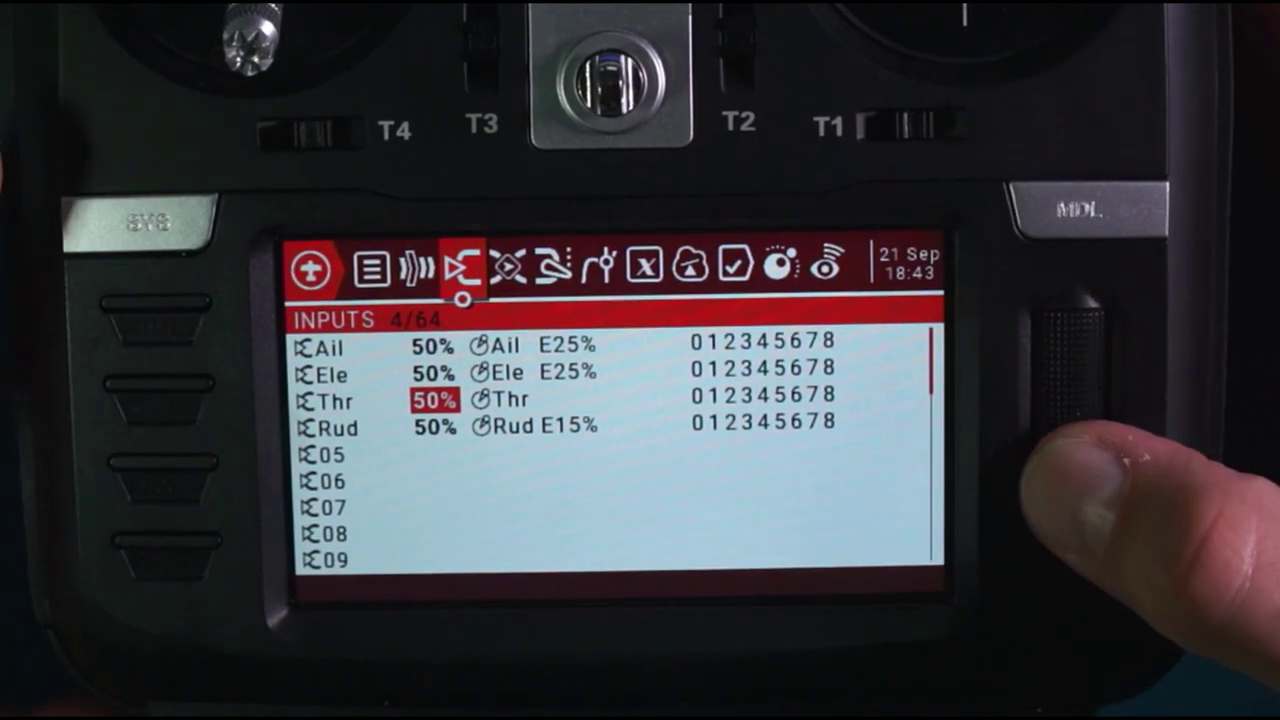
pyautogui.click(1068, 360)
pyautogui.click(1068, 360)
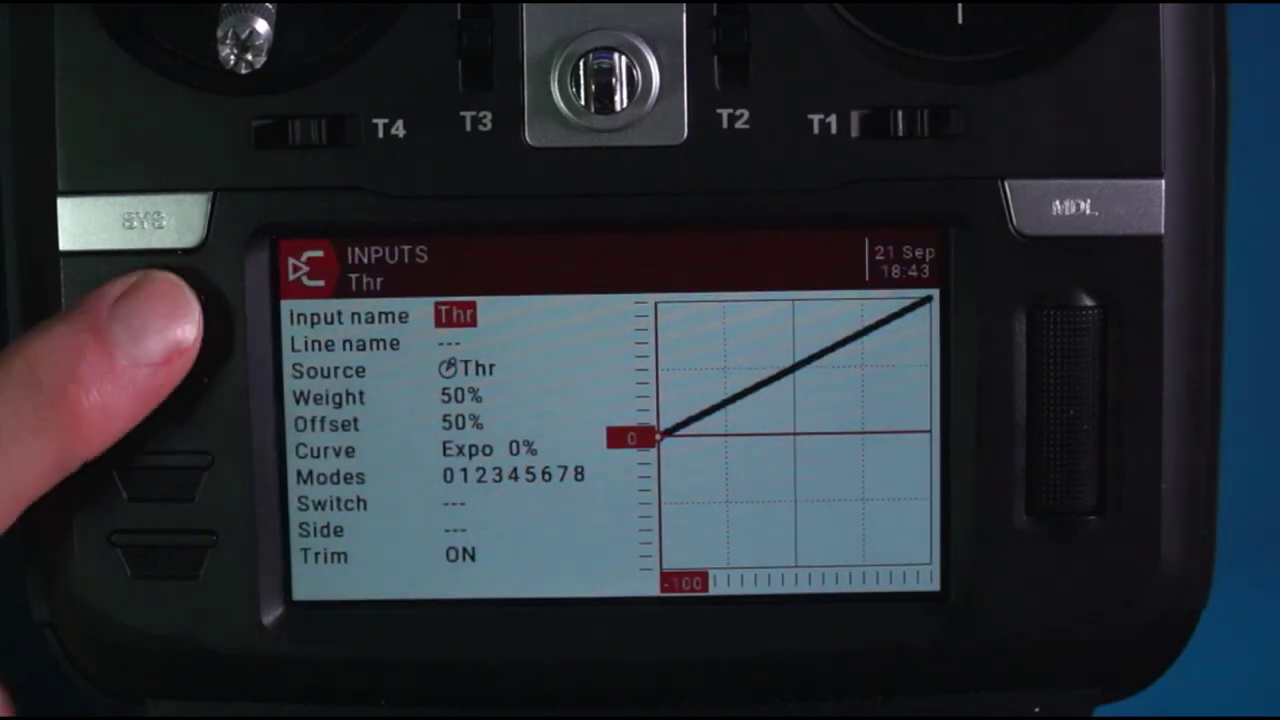
pyautogui.click(155, 315)
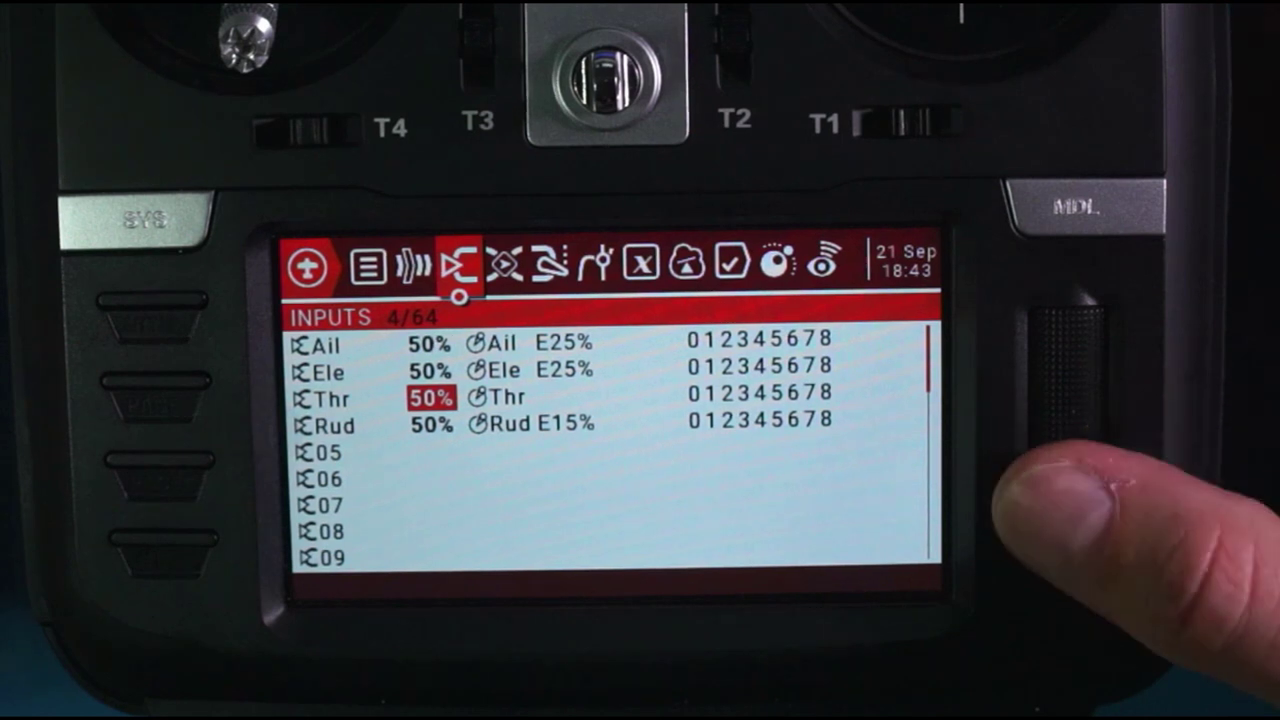
# Step: Open the Rud input for editing, review its weight, offset and curve, and return to the start of the inputs list
pyautogui.scroll(-1, 1065, 420)
pyautogui.click(1065, 420)
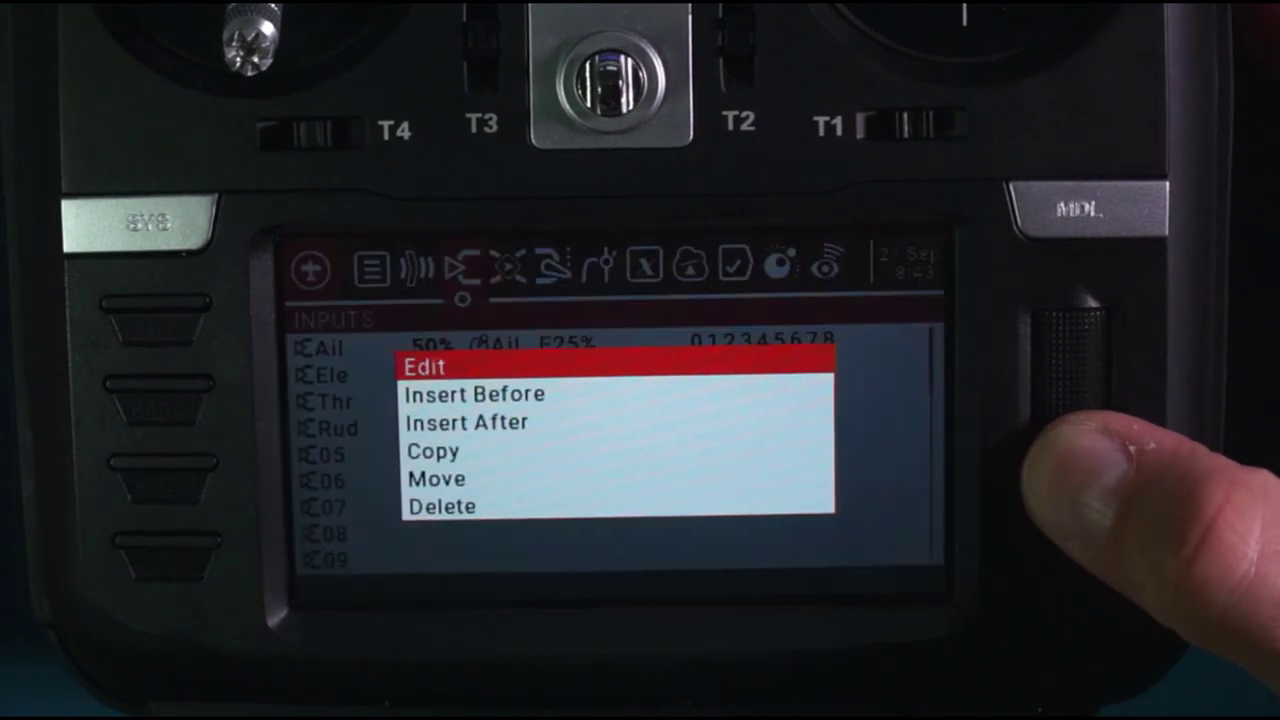
pyautogui.click(1065, 420)
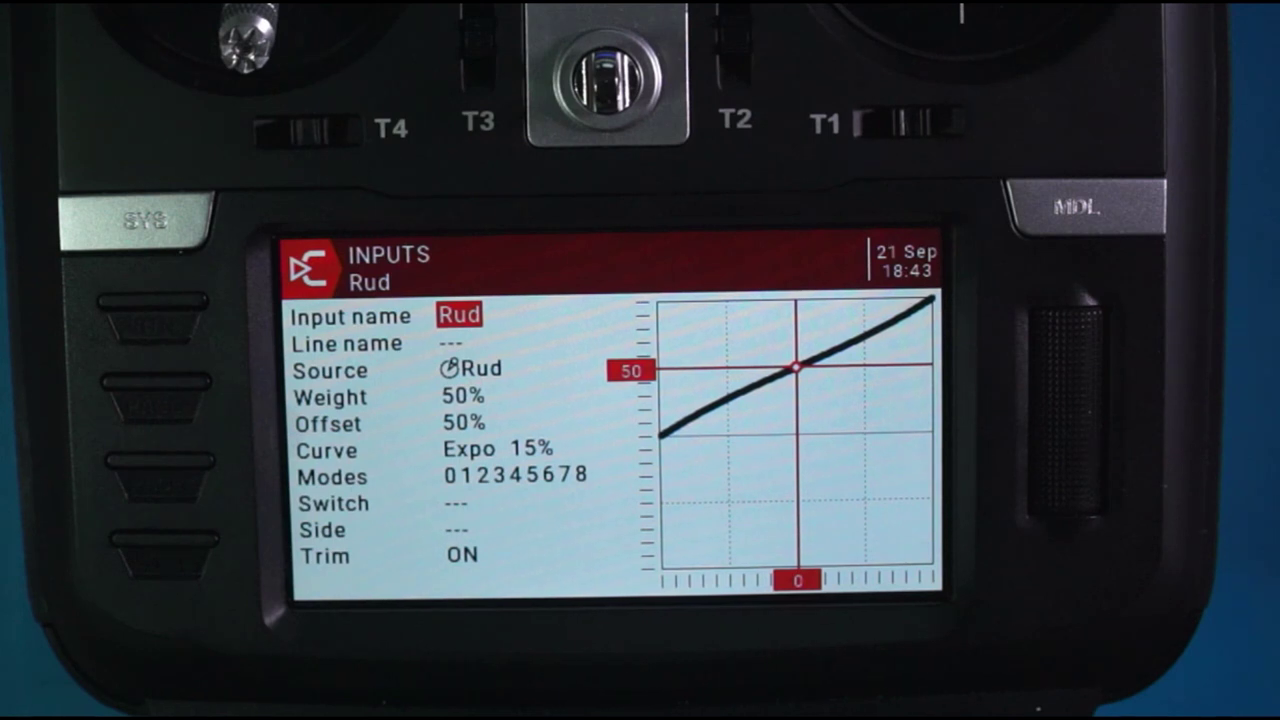
pyautogui.click(155, 318)
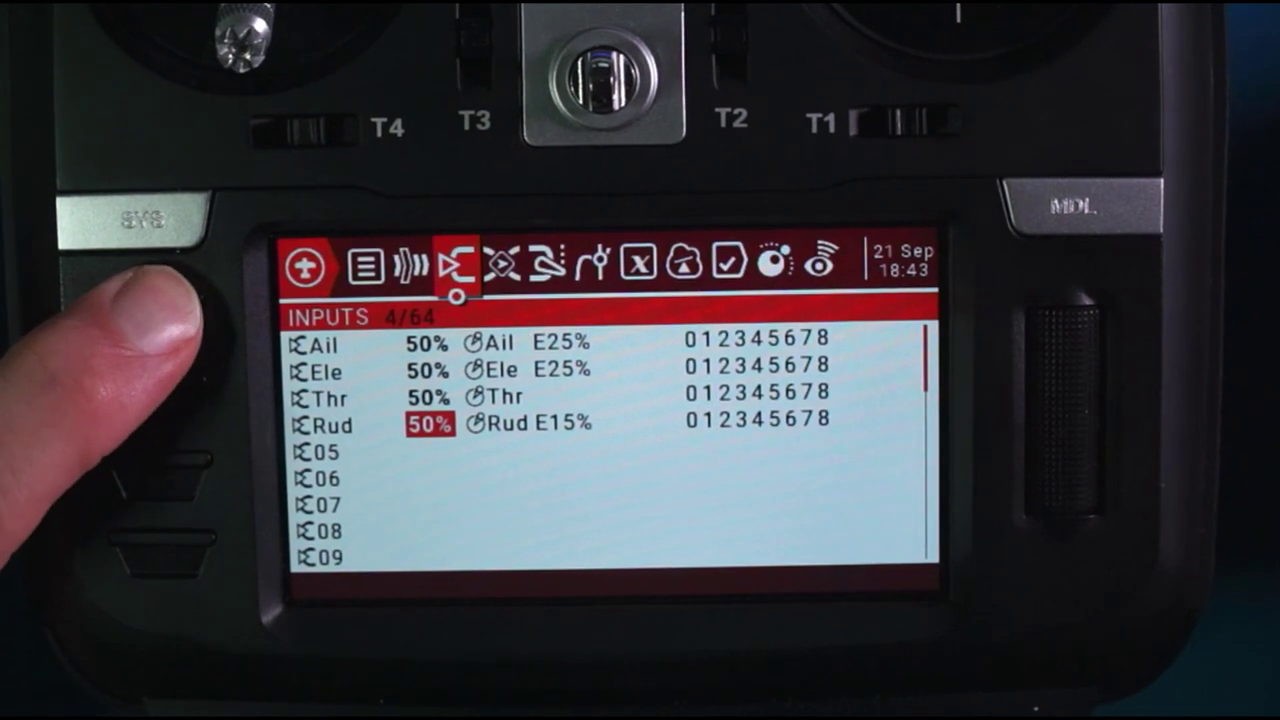
pyautogui.click(155, 315)
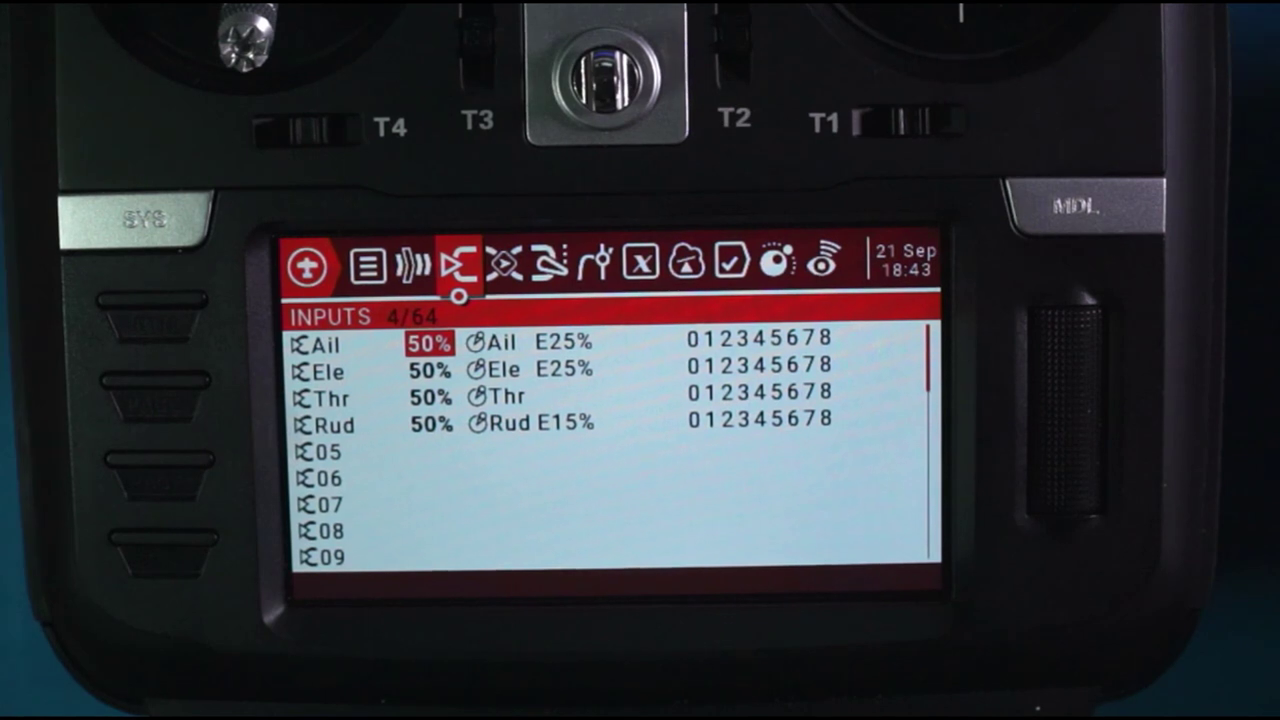
# Step: Switch to the browser, open the Liftoff: FPV Drone Racing page on Steam from the search results, and download SteamSetup.exe
pyautogui.click(155, 318)
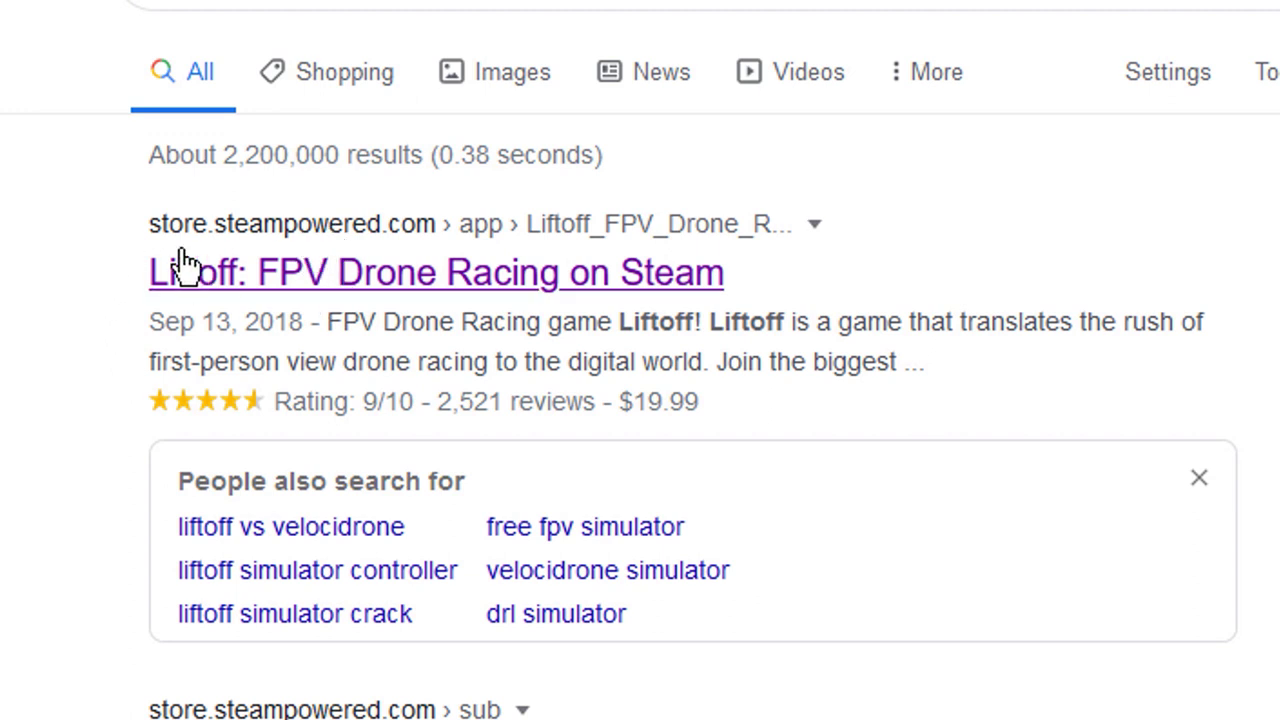
pyautogui.click(513, 280)
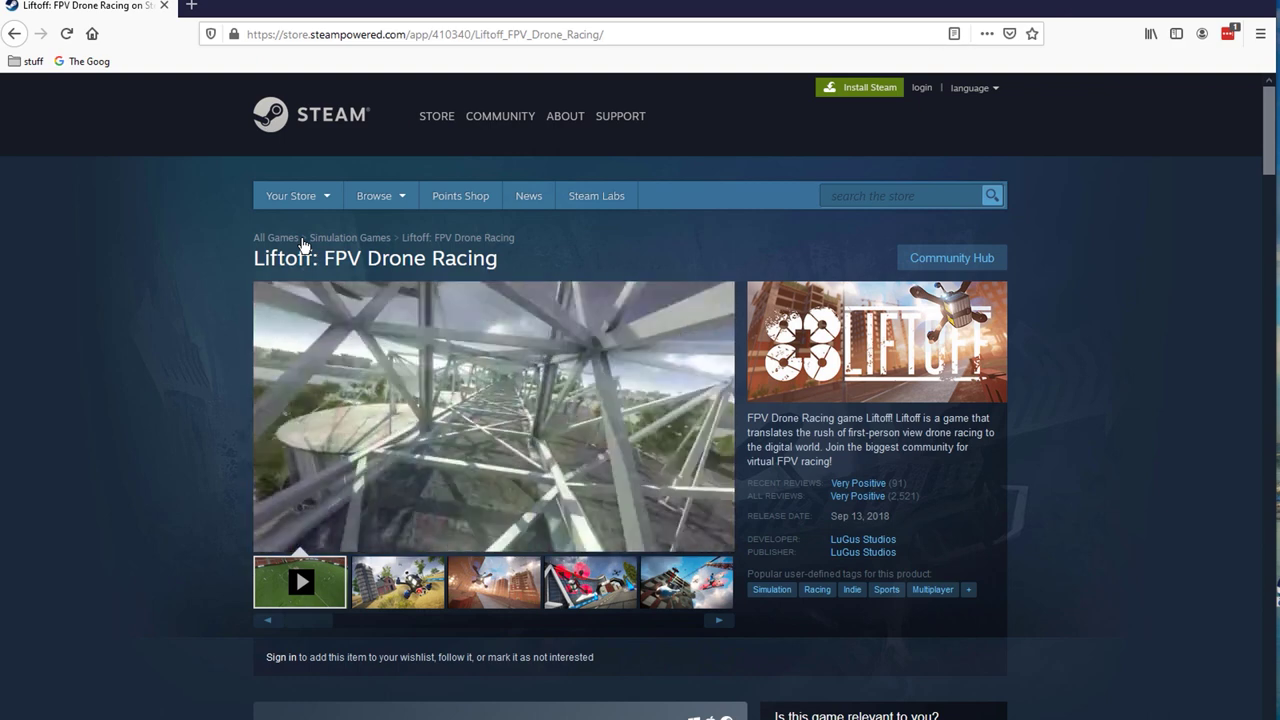
pyautogui.click(866, 88)
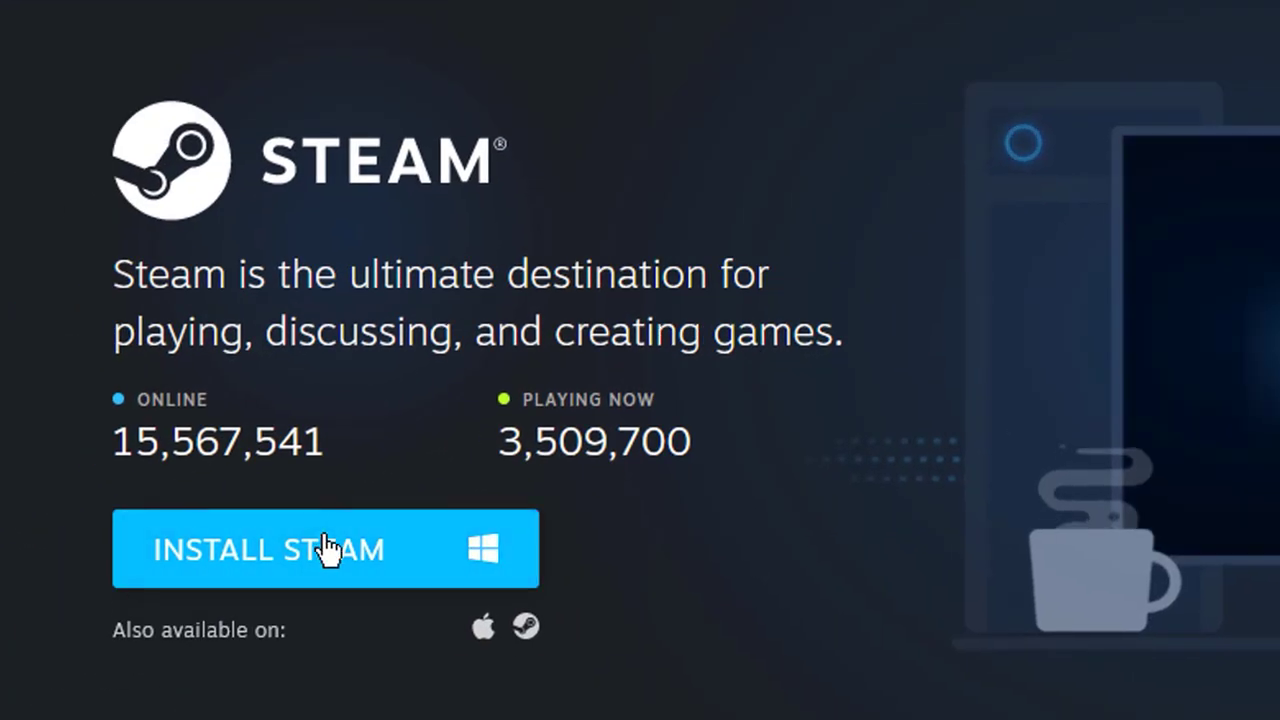
pyautogui.click(333, 553)
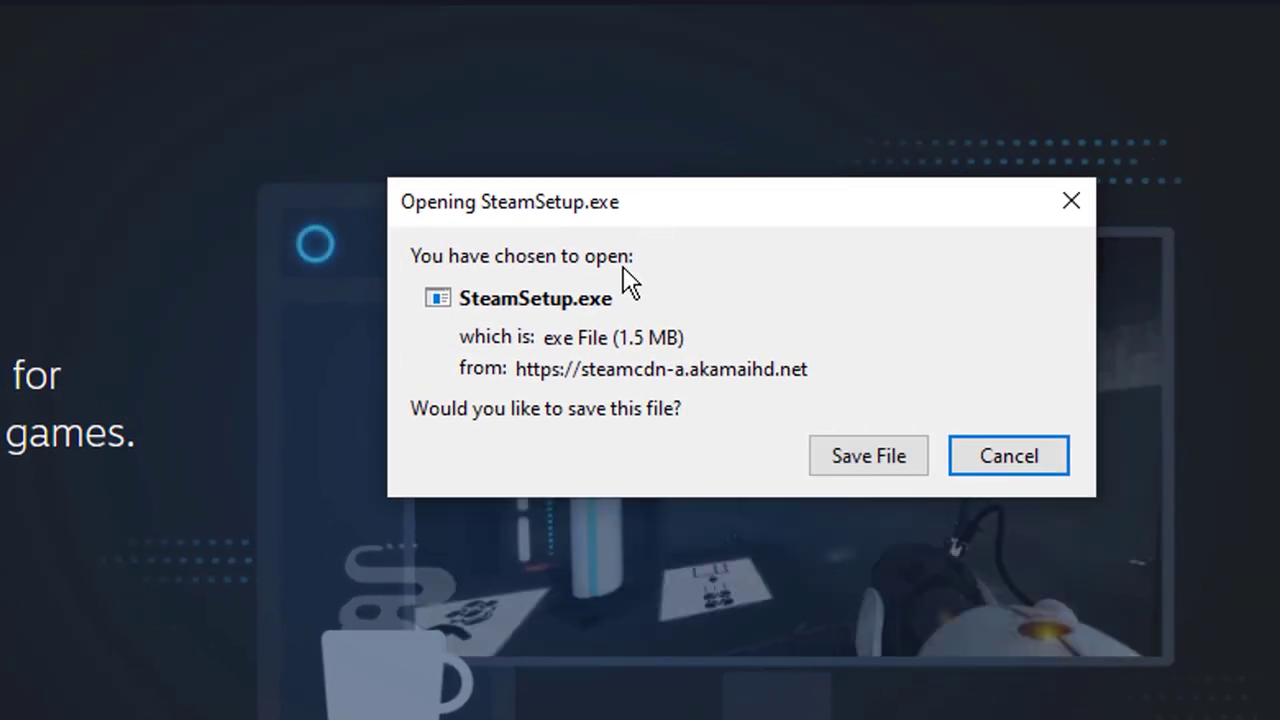
pyautogui.click(875, 460)
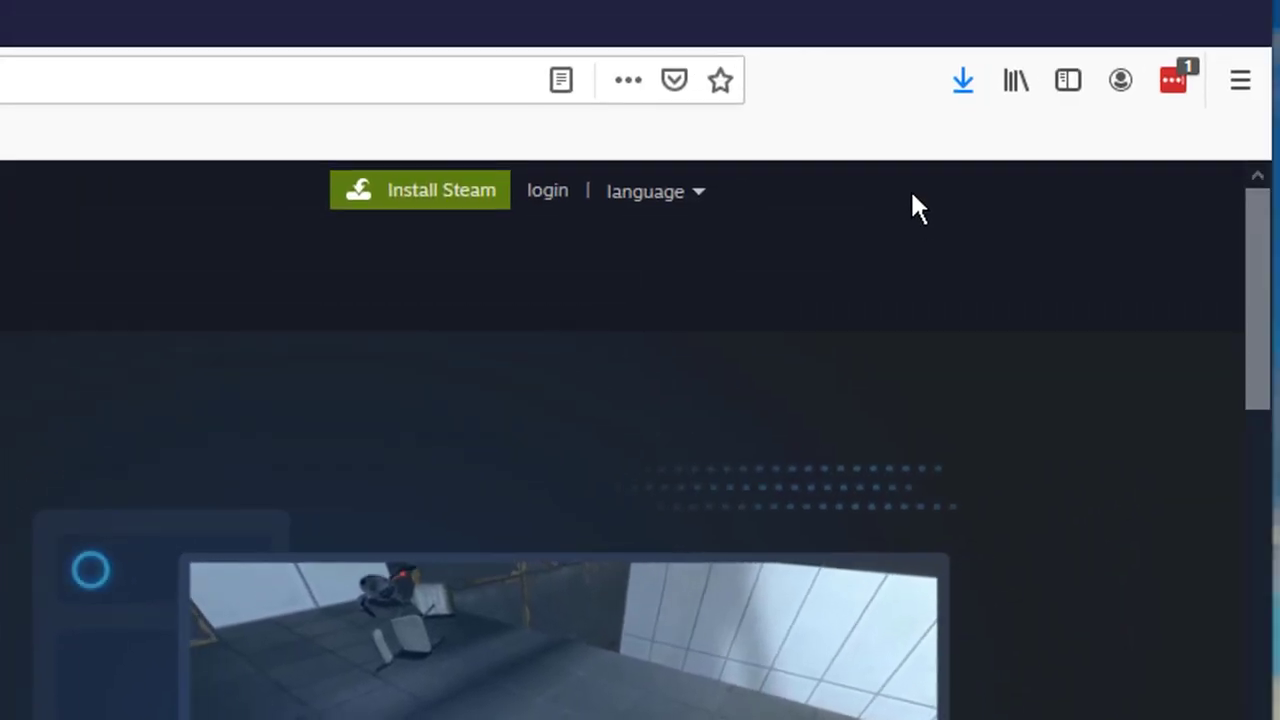
# Step: Run the downloaded SteamSetup.exe and install Steam with English as the language
pyautogui.click(962, 84)
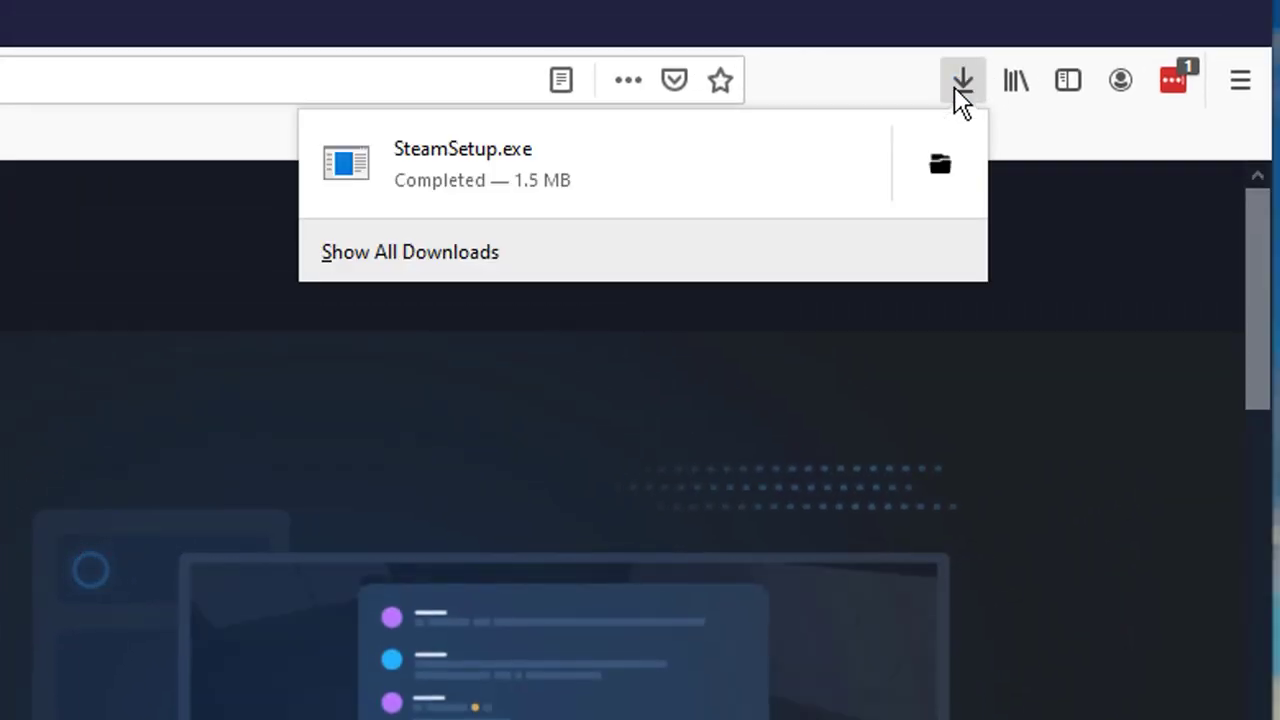
pyautogui.click(471, 166)
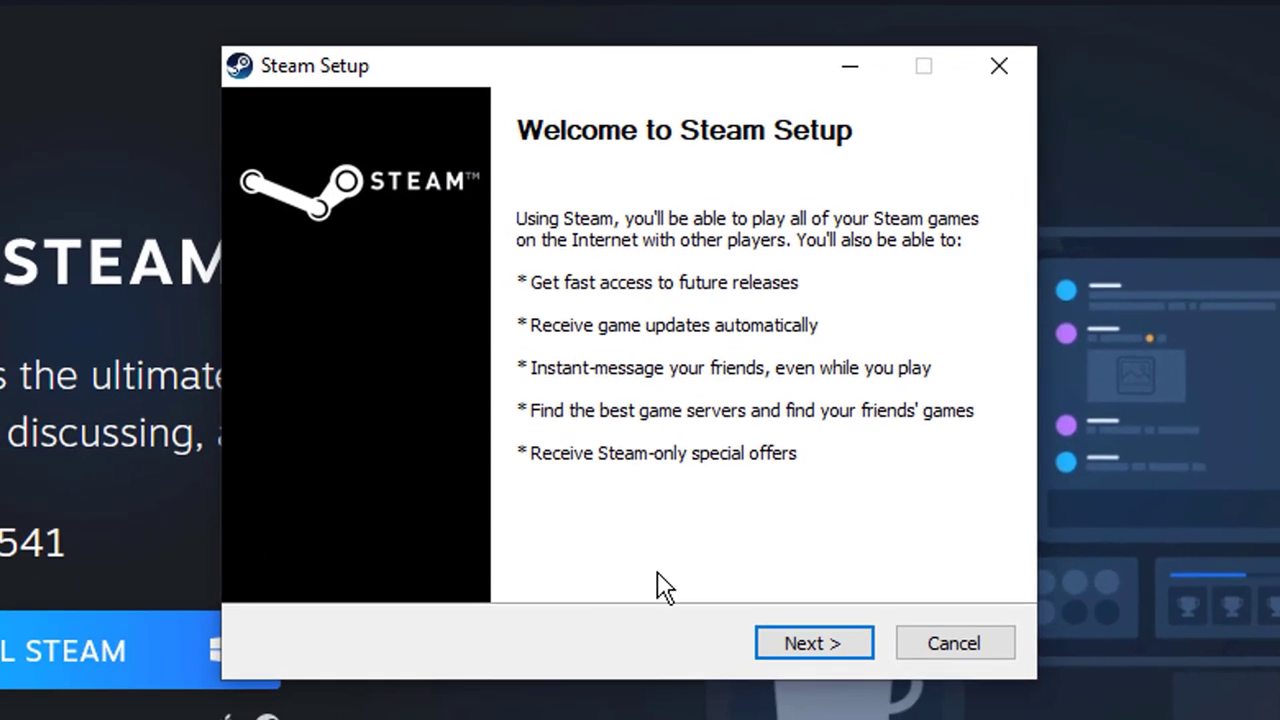
pyautogui.click(815, 643)
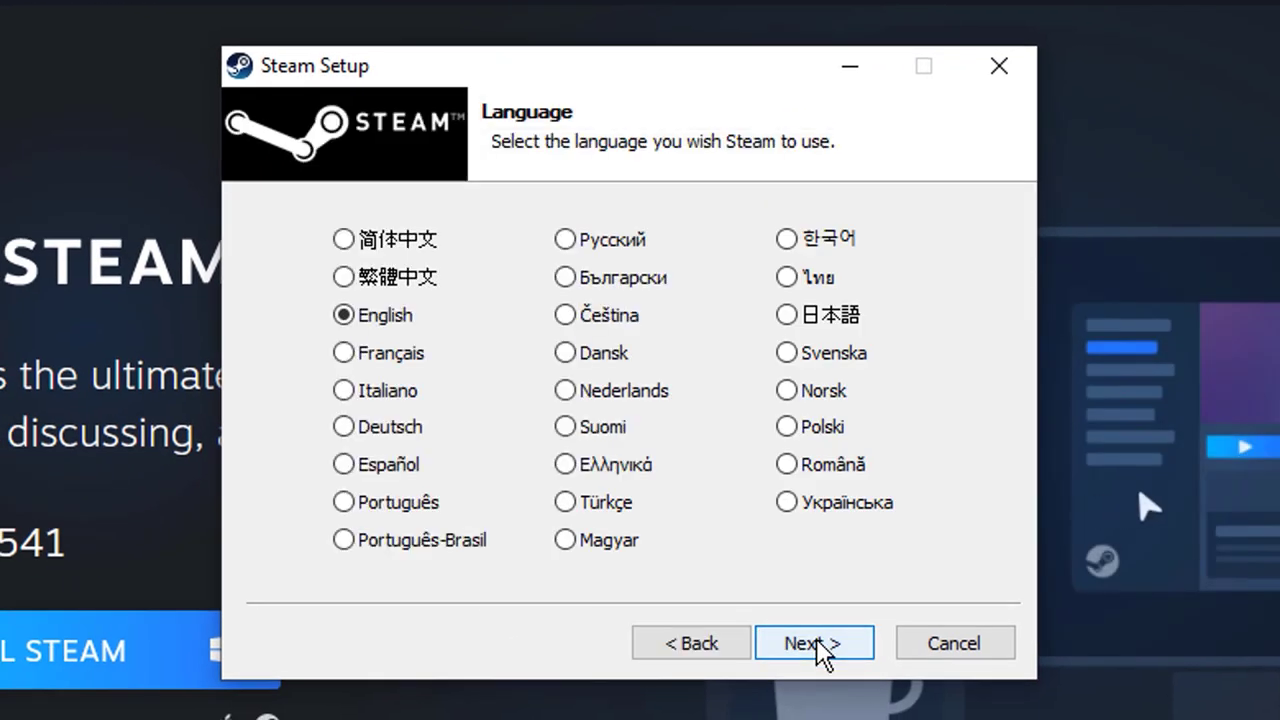
pyautogui.click(815, 643)
pyautogui.click(816, 643)
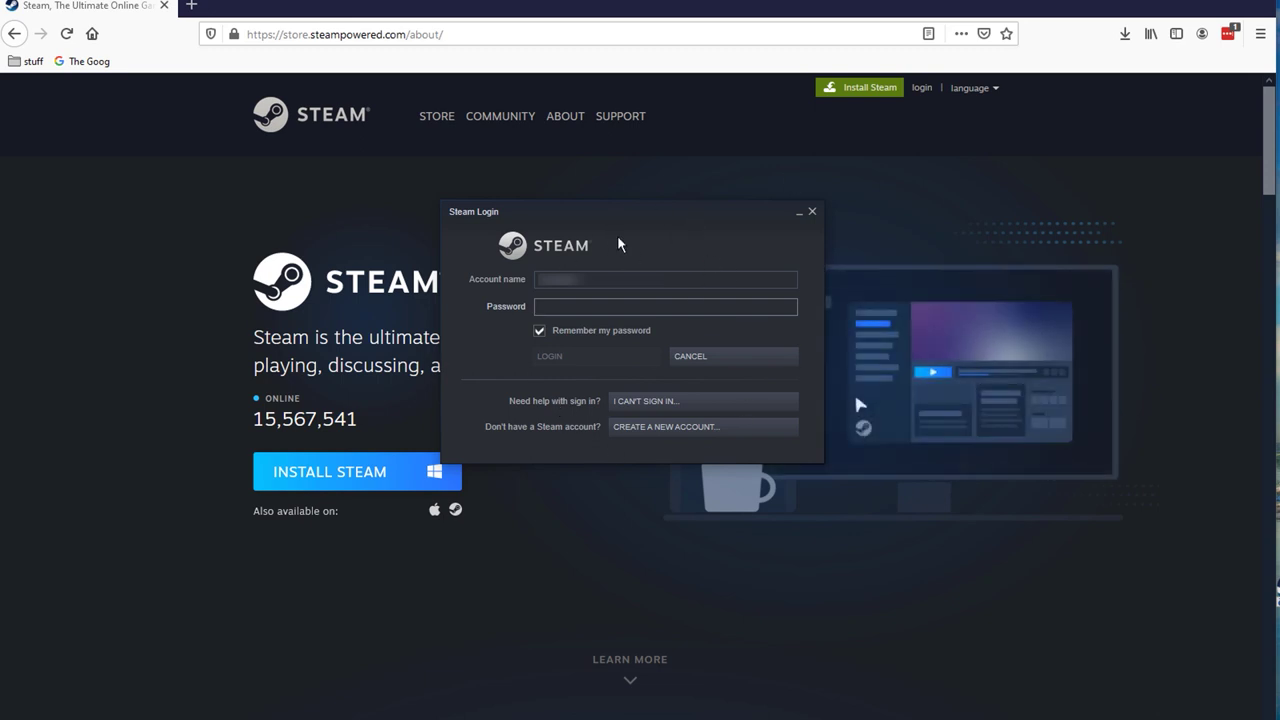
# Step: Dismiss the Steam Login window and review the website's new-account form from its sign-in page, returning to sign-in
pyautogui.click(811, 212)
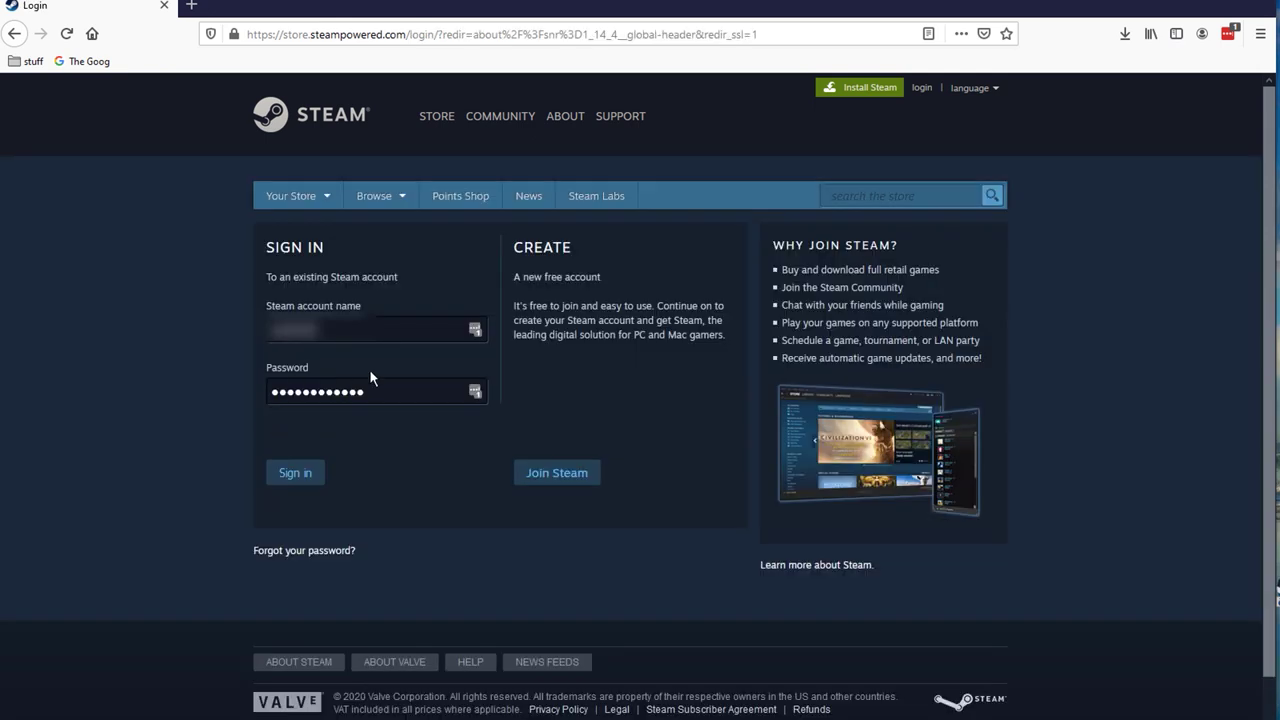
pyautogui.click(921, 89)
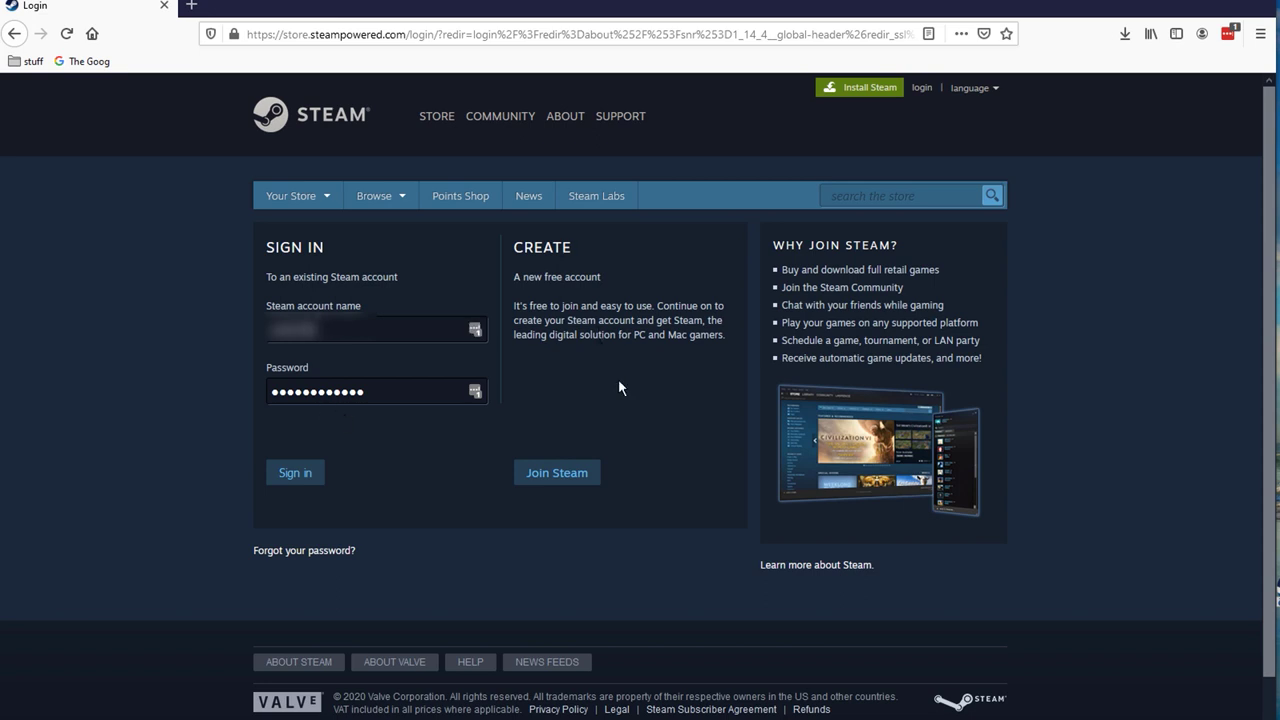
pyautogui.click(565, 476)
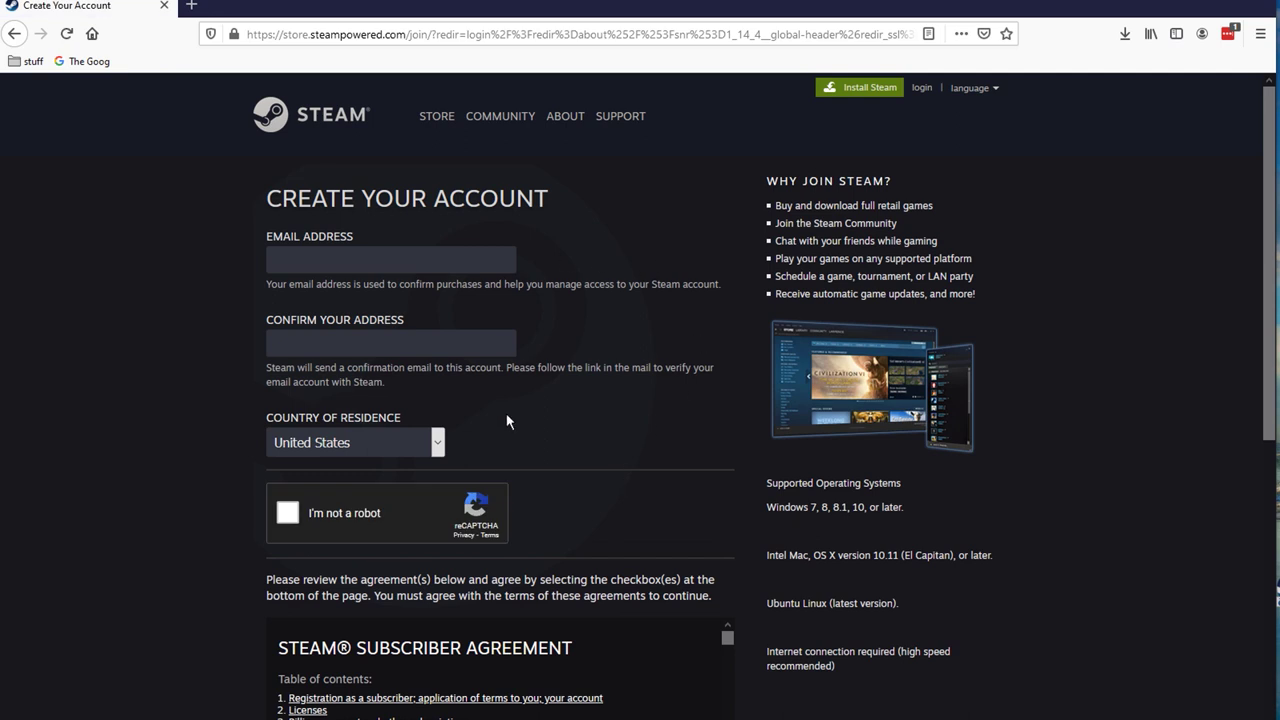
pyautogui.scroll(-5, 630, 434)
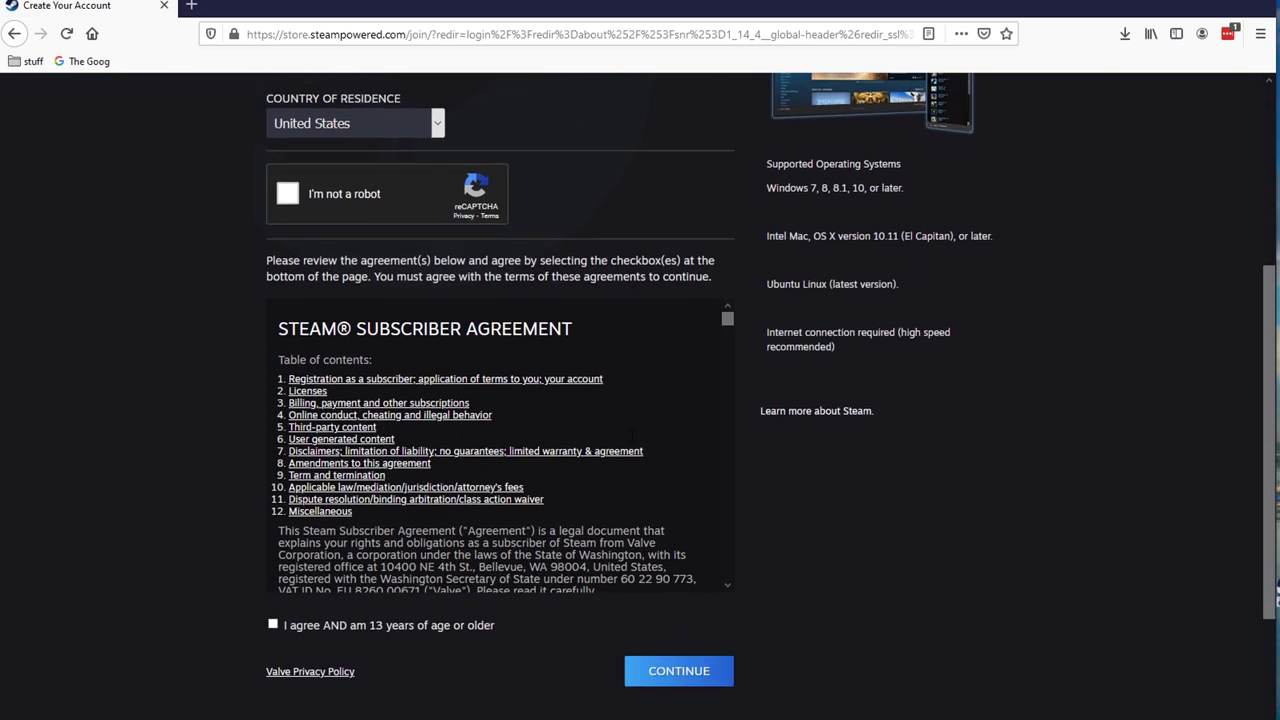
pyautogui.scroll(4, 387, 405)
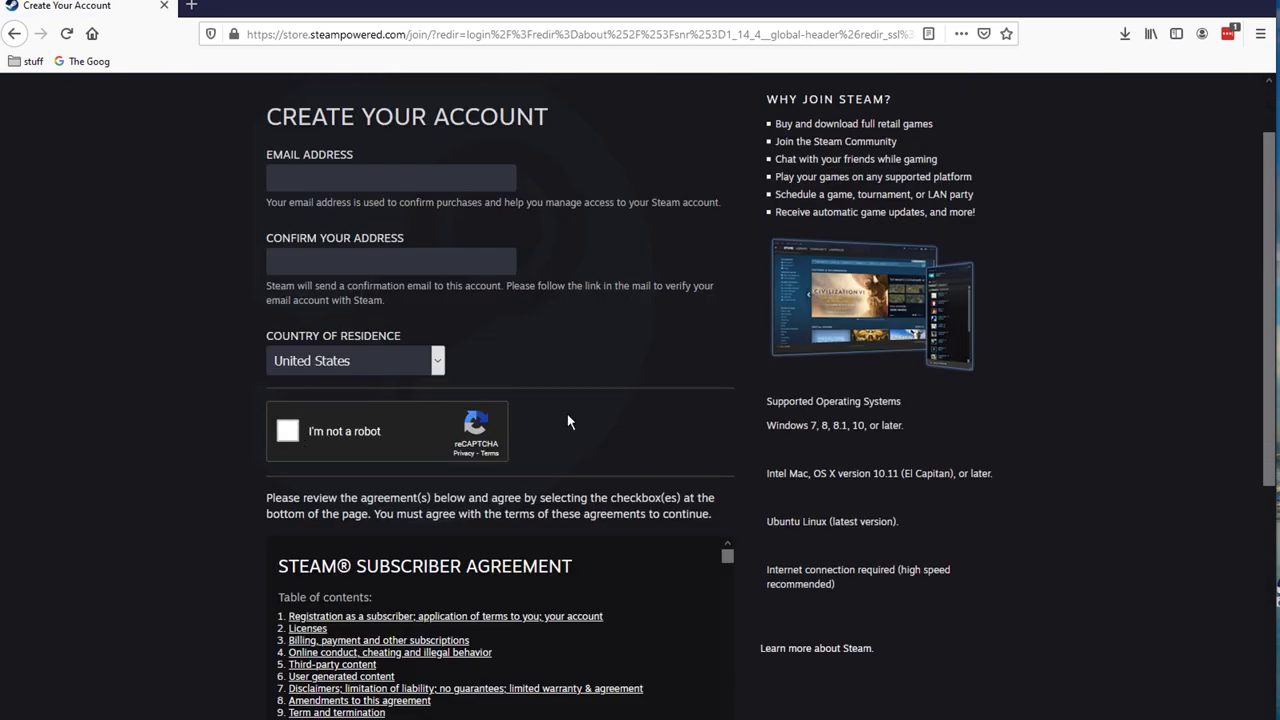
pyautogui.scroll(-3, 643, 395)
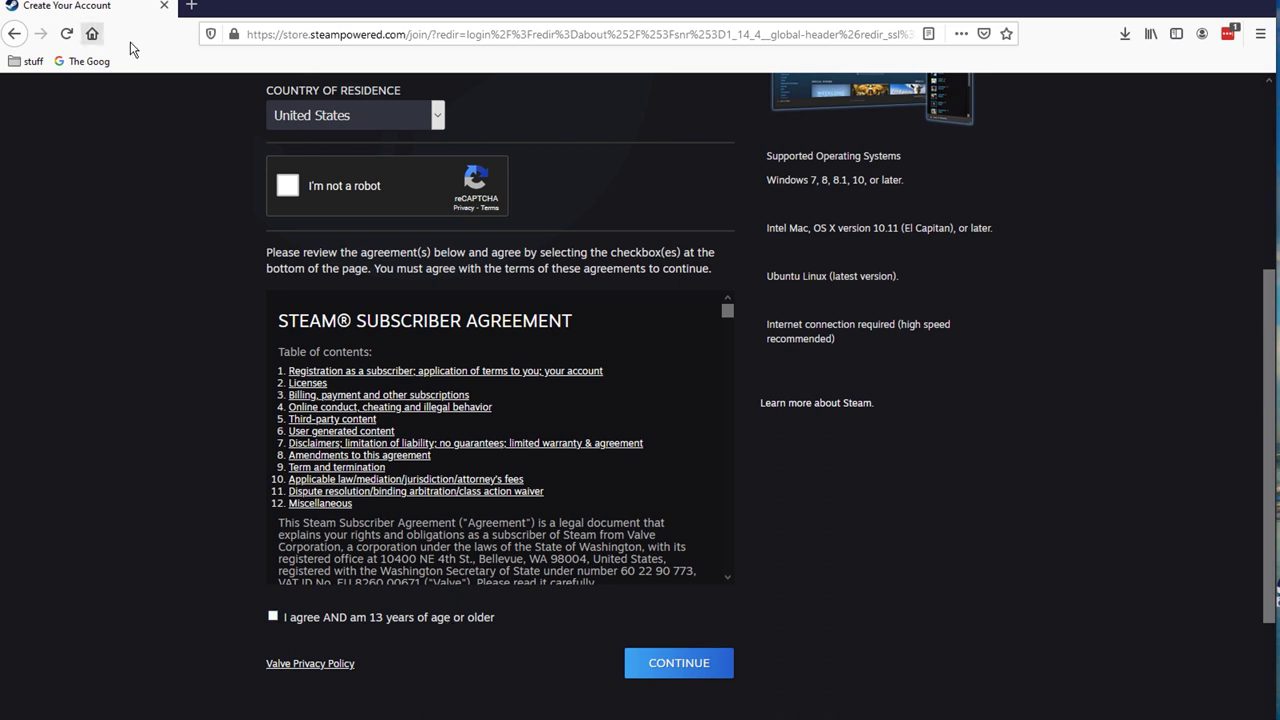
pyautogui.click(14, 37)
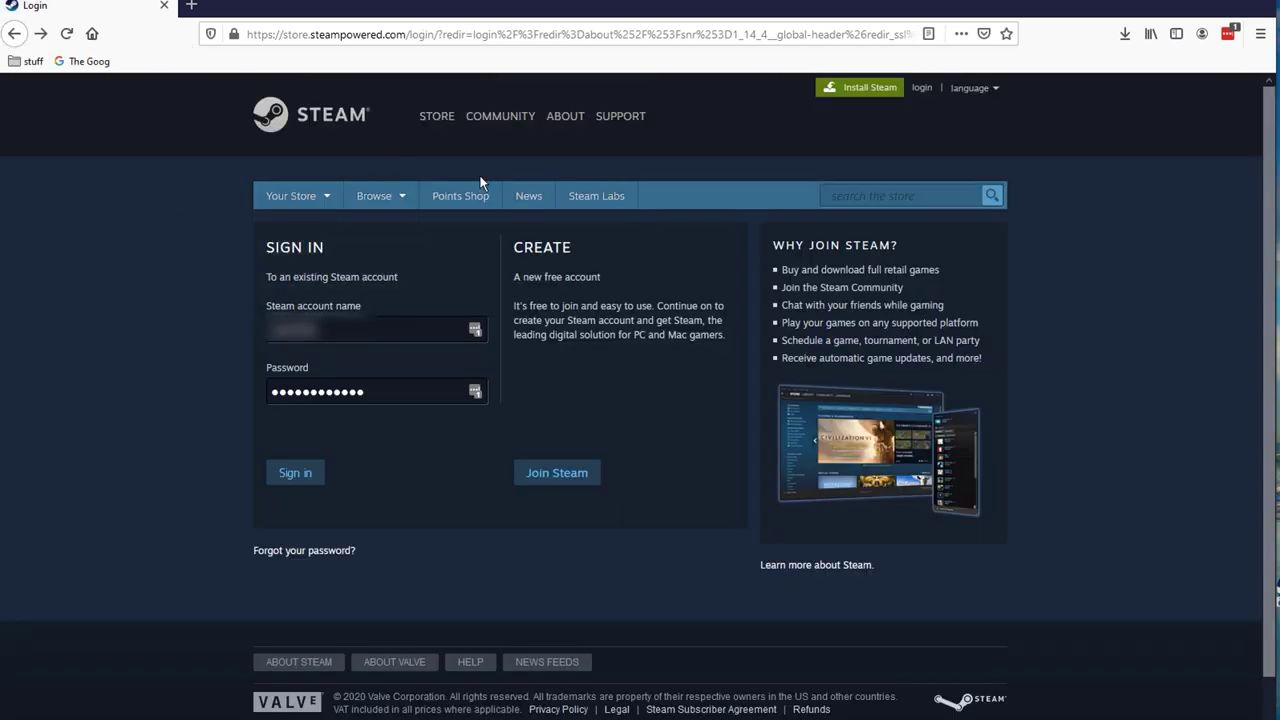
# Step: Sign in to the existing Steam account and open Liftoff: FPV Drone Racing by searching the store for "liftoff"
pyautogui.click(295, 473)
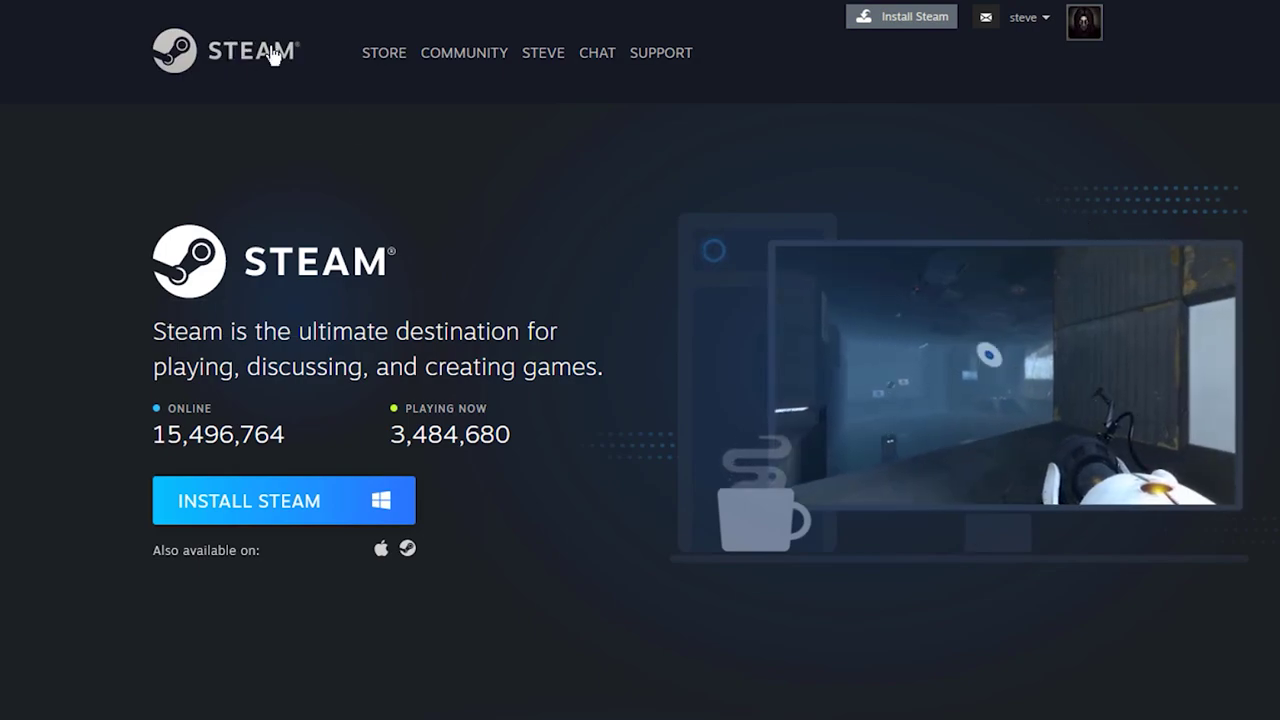
pyautogui.moveTo(365, 52)
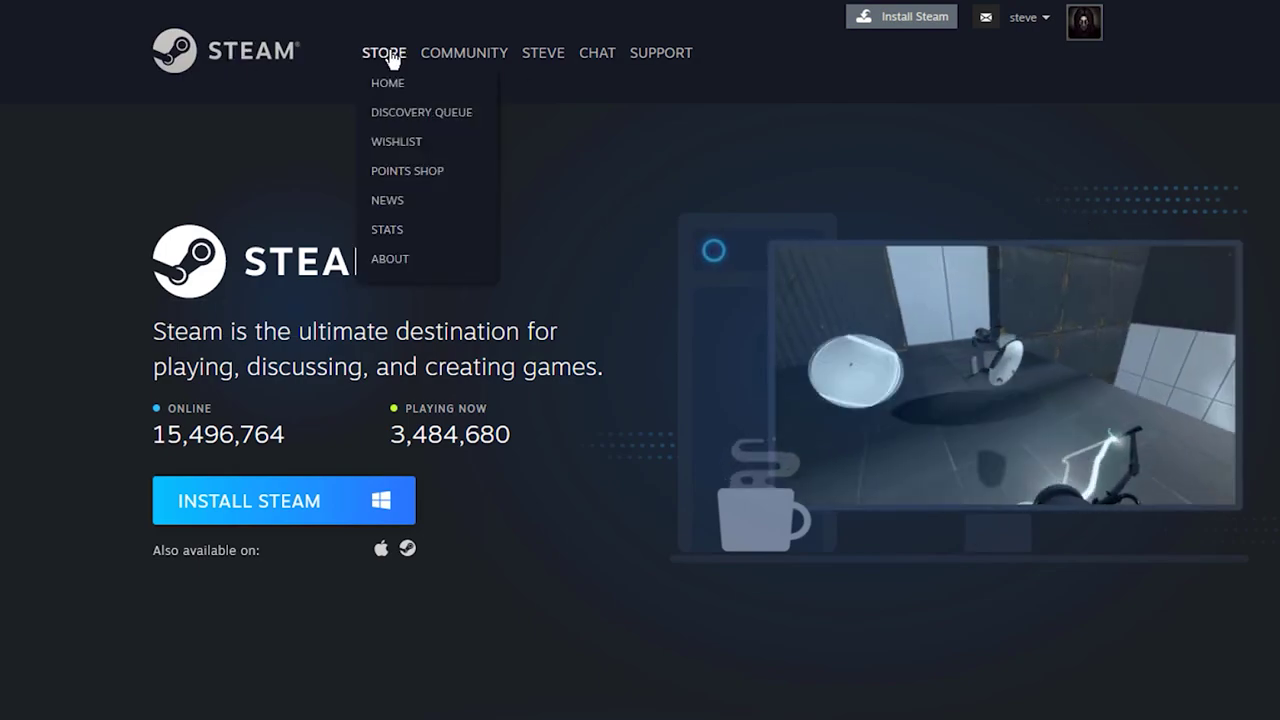
pyautogui.click(390, 56)
pyautogui.click(934, 145)
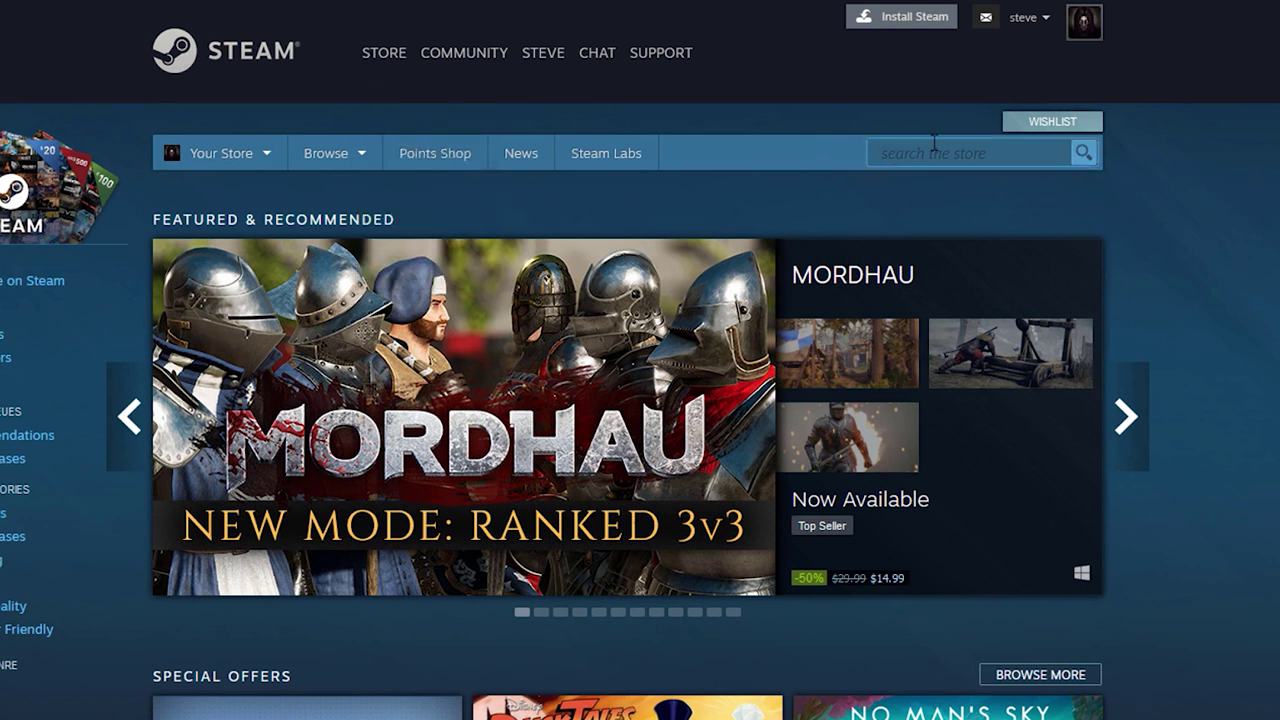
pyautogui.write('liftoff')
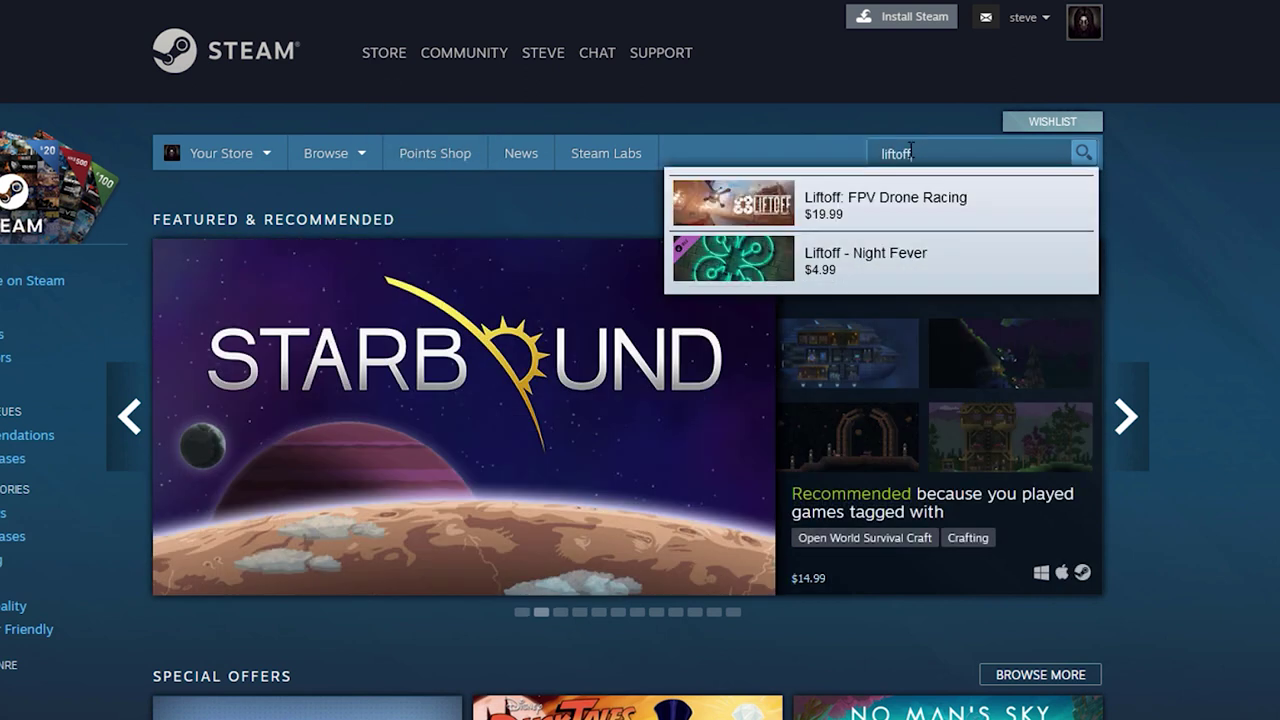
pyautogui.click(874, 214)
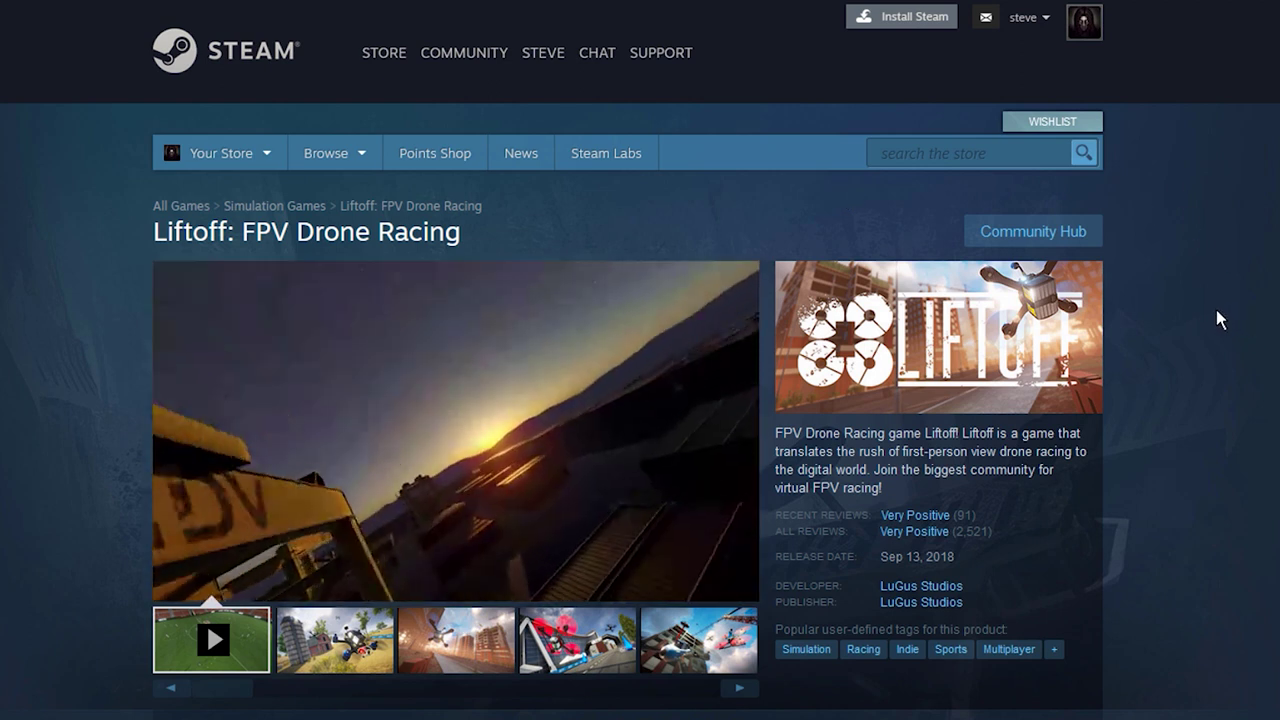
# Step: Review the Liftoff store page's purchase options, add-on content, announcements and reviews
pyautogui.scroll(-2, 1218, 310)
pyautogui.scroll(-3, 1251, 306)
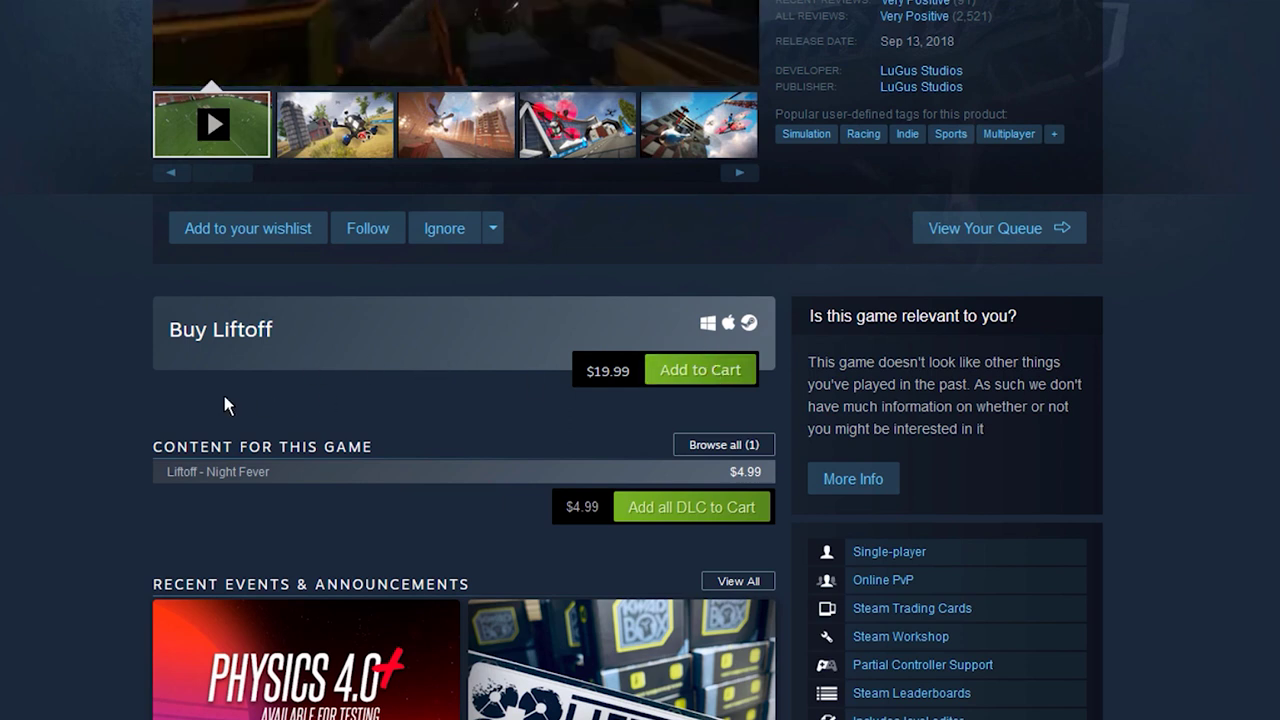
pyautogui.scroll(-3, 225, 405)
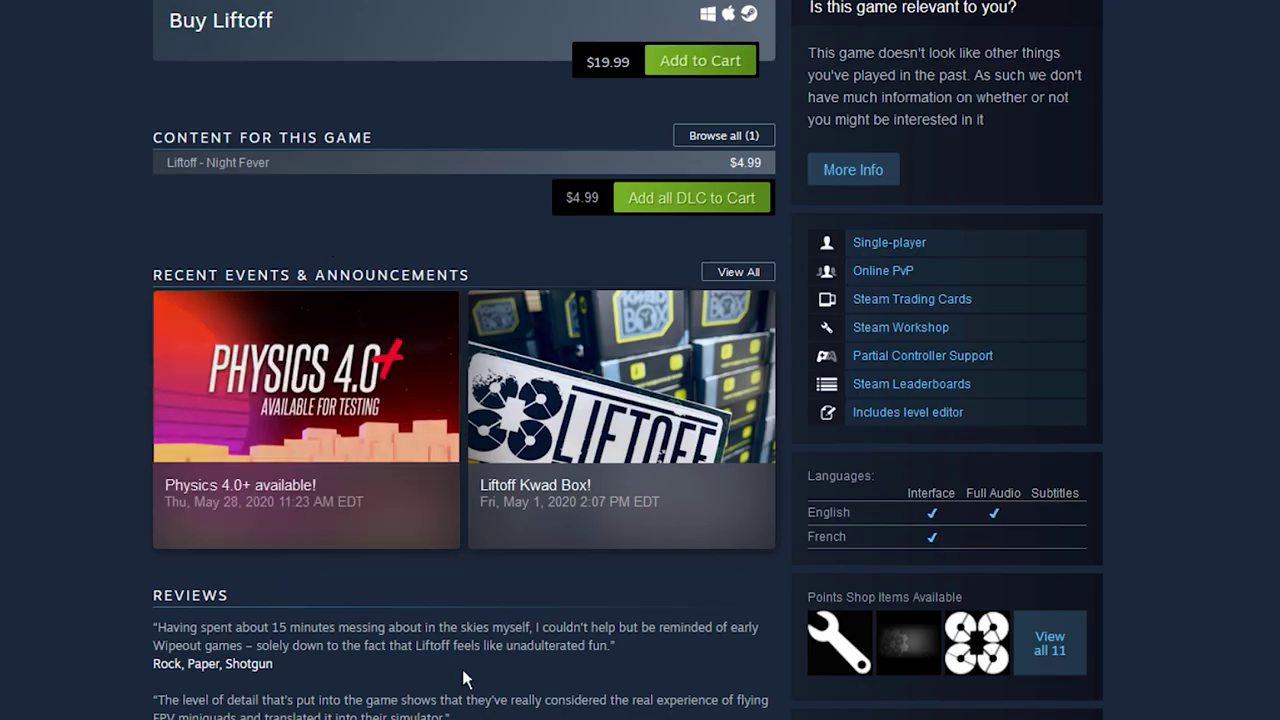
pyautogui.scroll(-1, 28, 500)
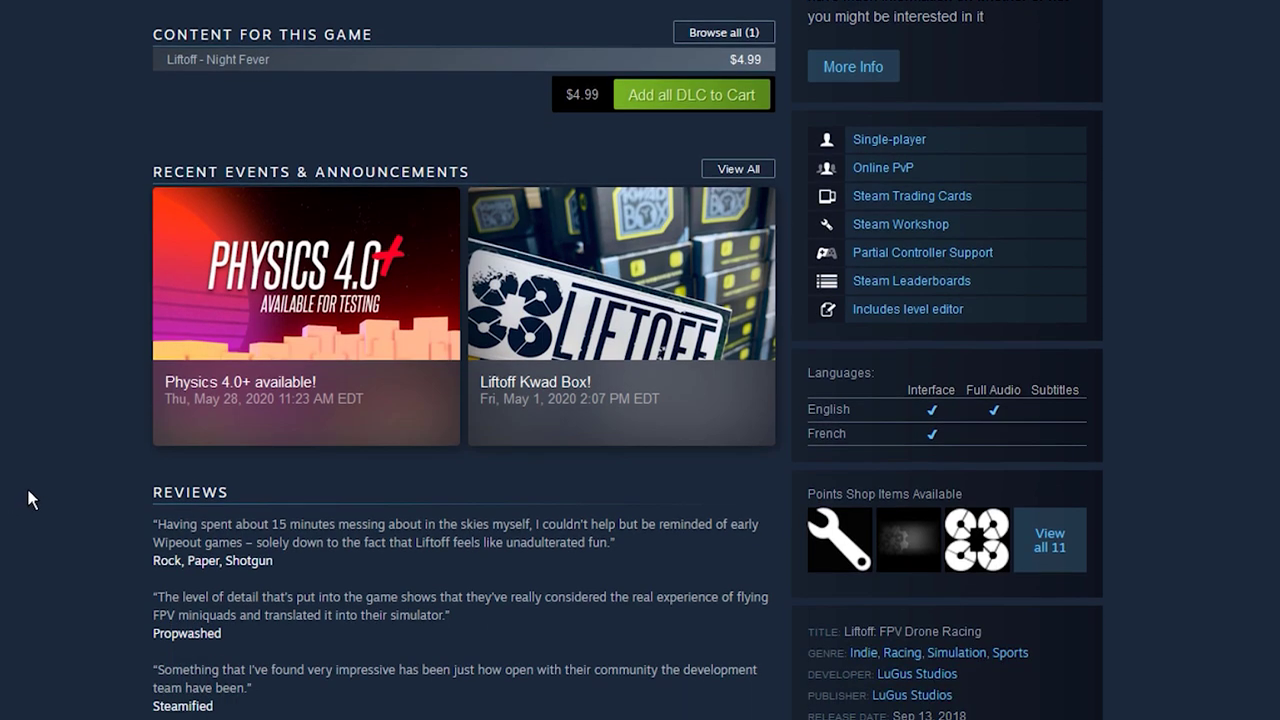
pyautogui.scroll(4, 28, 500)
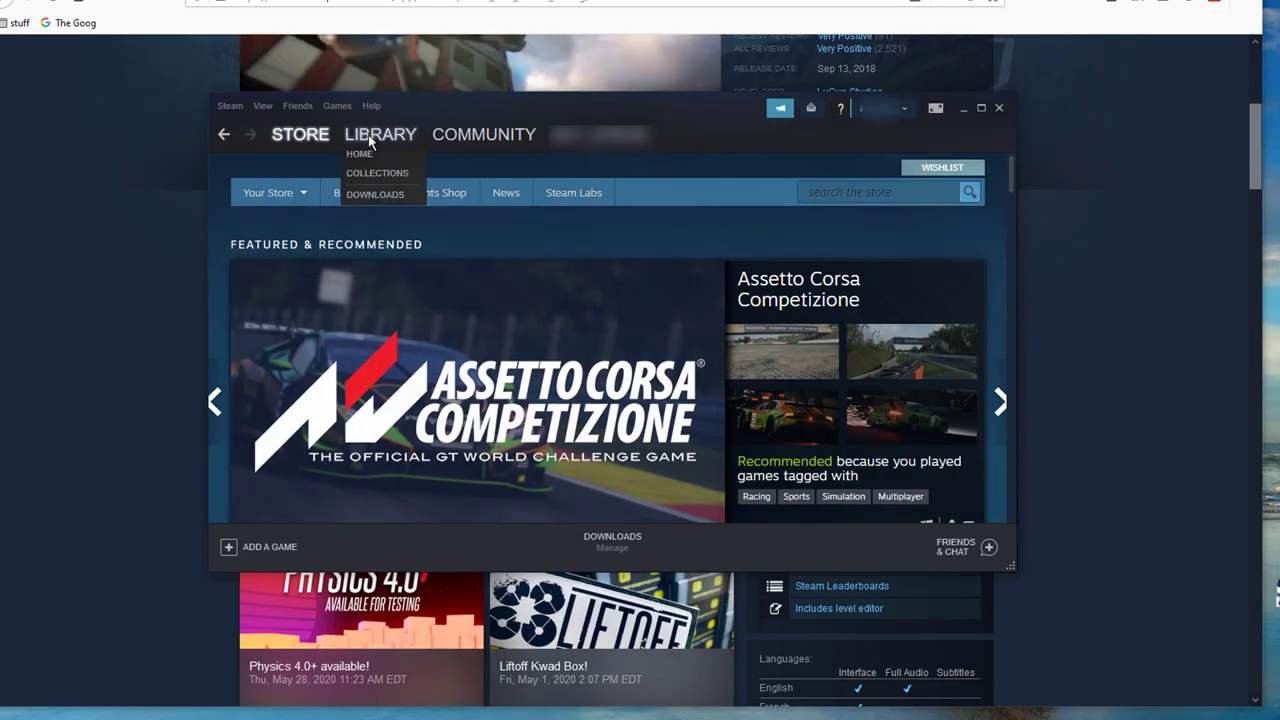
# Step: Switch to the Steam client and launch Liftoff from the game library
pyautogui.click(380, 136)
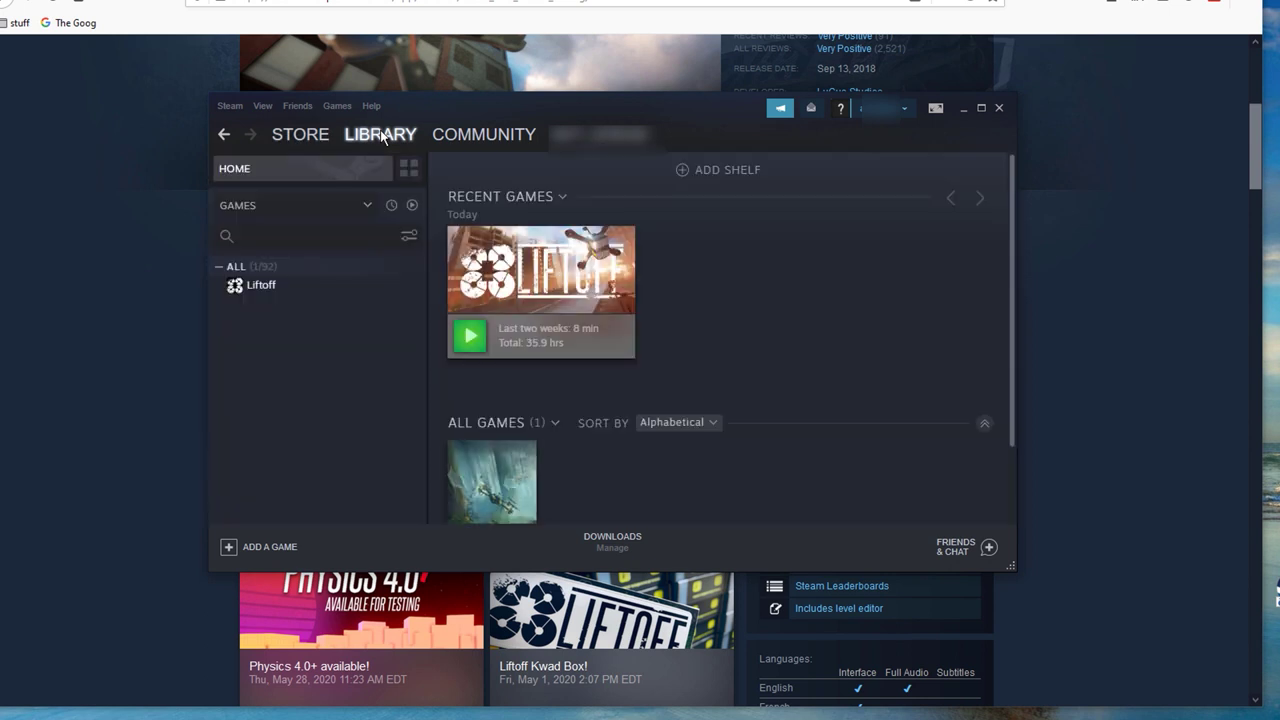
pyautogui.moveTo(487, 343)
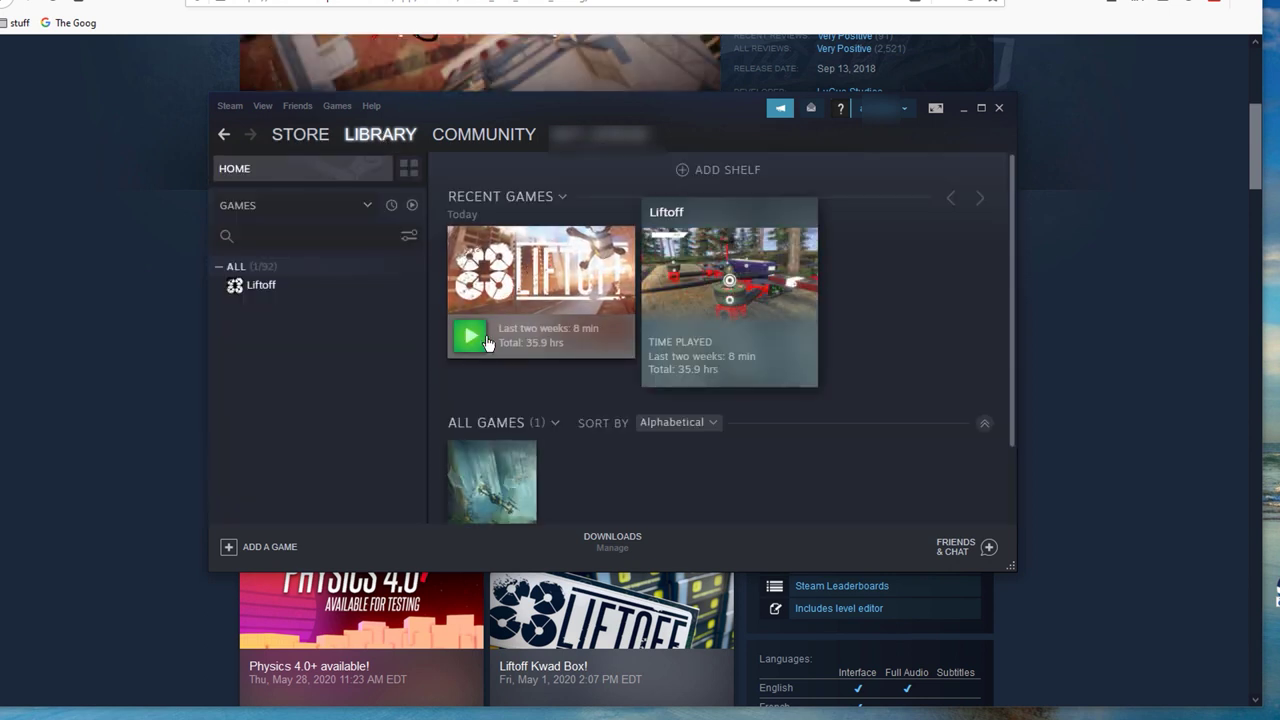
pyautogui.click(473, 337)
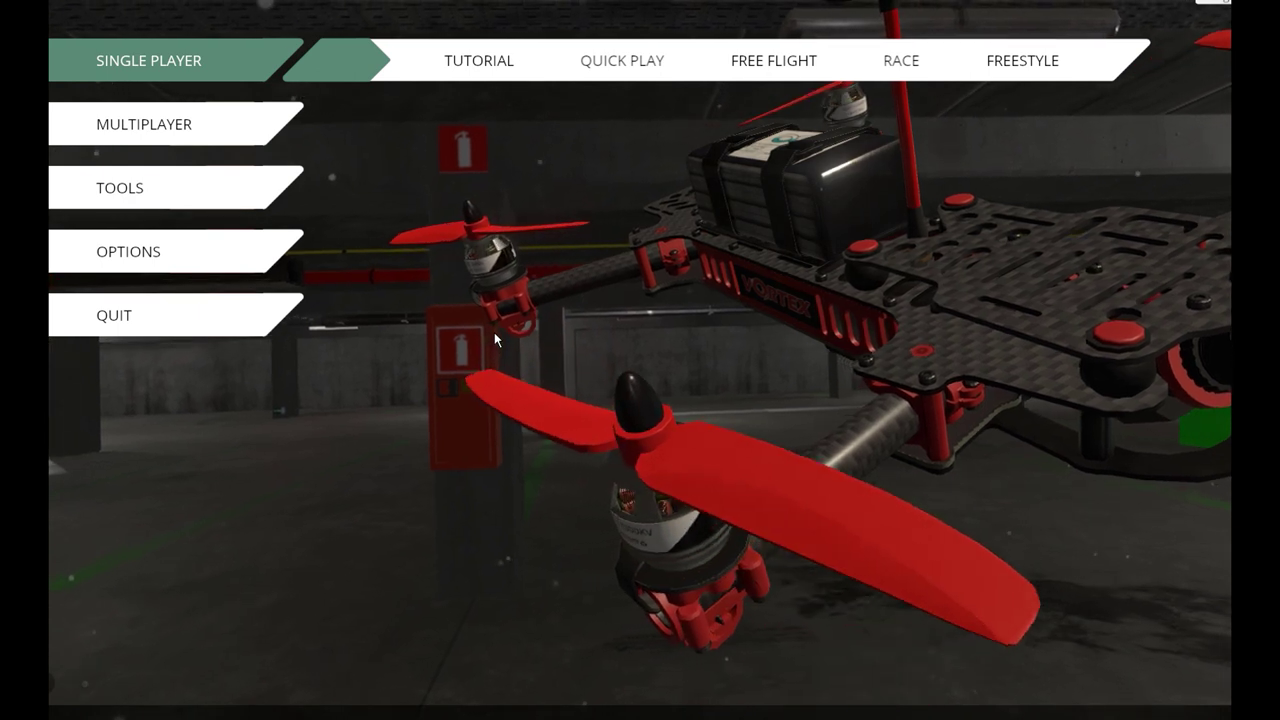
# Step: Open Liftoff's Controls options, read the advice on controller connection problems, and exit the controller setup
pyautogui.click(237, 259)
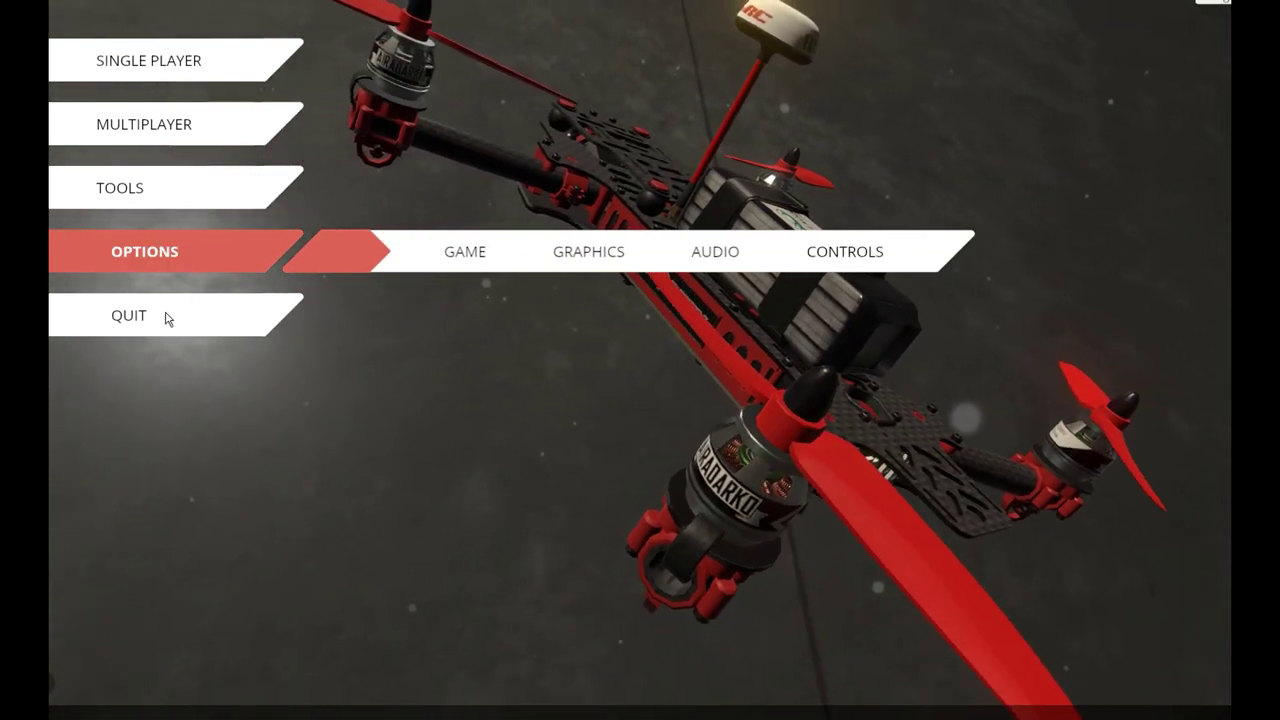
pyautogui.click(157, 203)
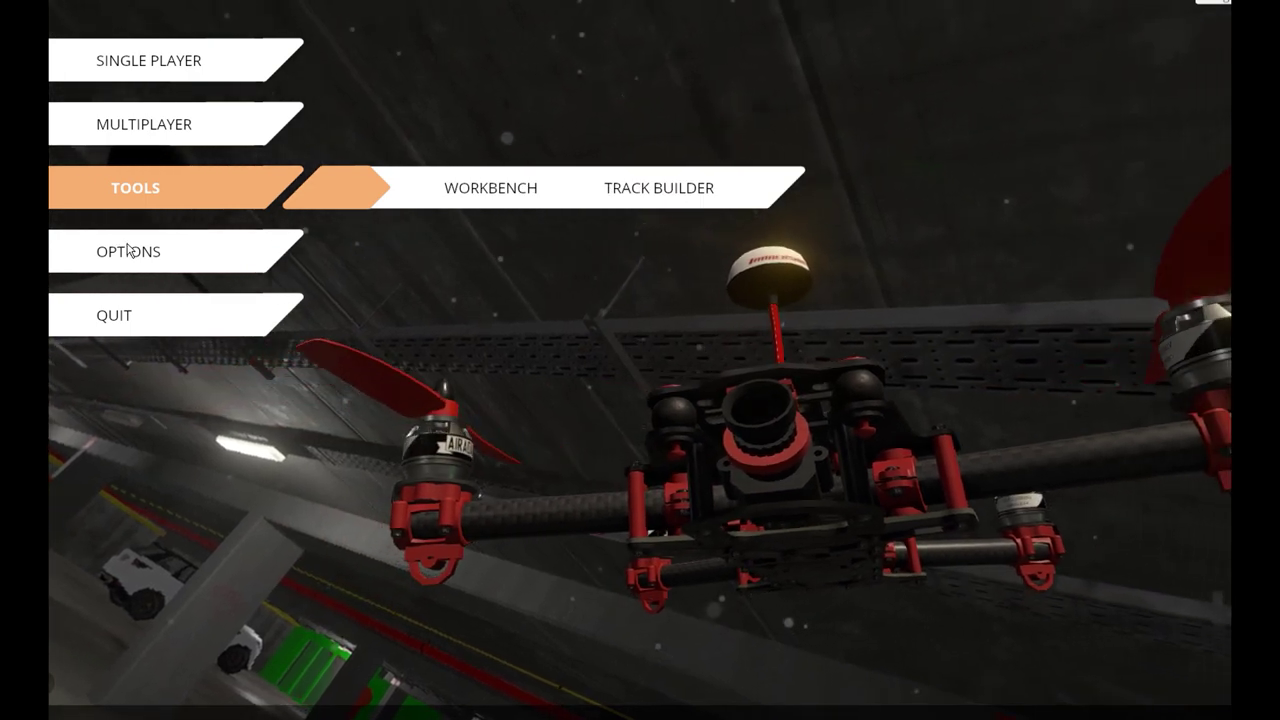
pyautogui.click(388, 252)
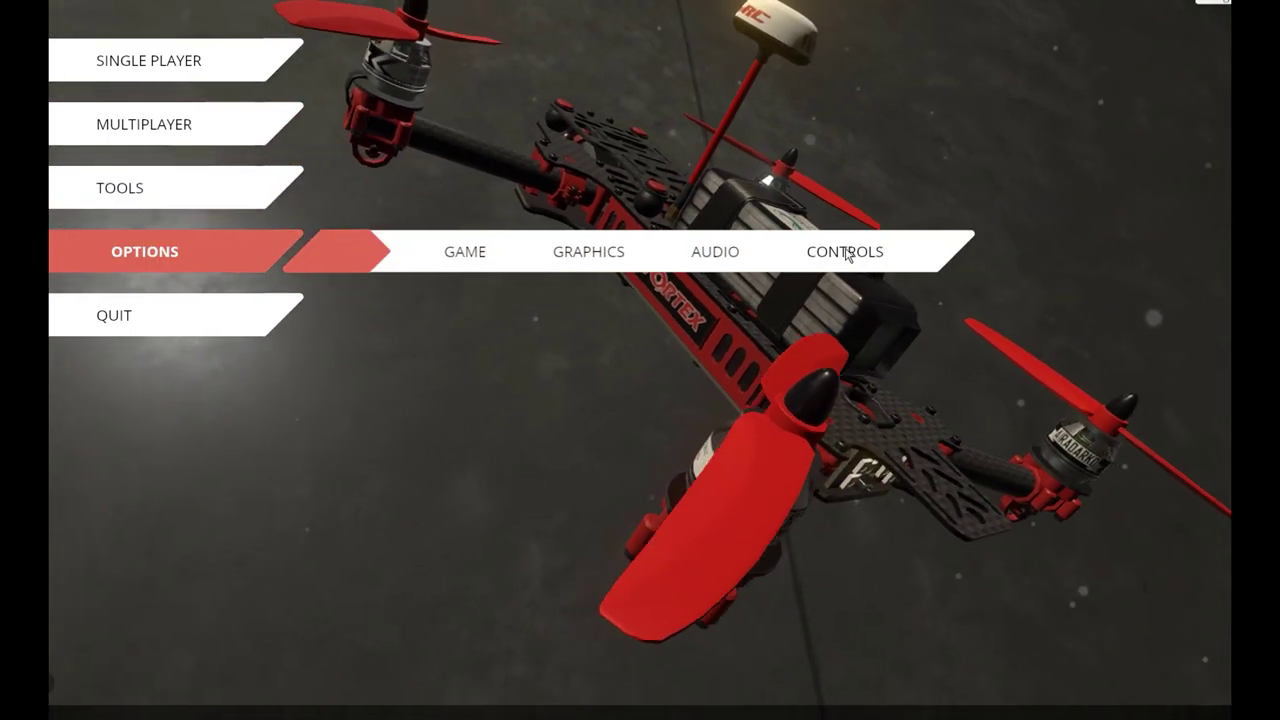
pyautogui.click(845, 251)
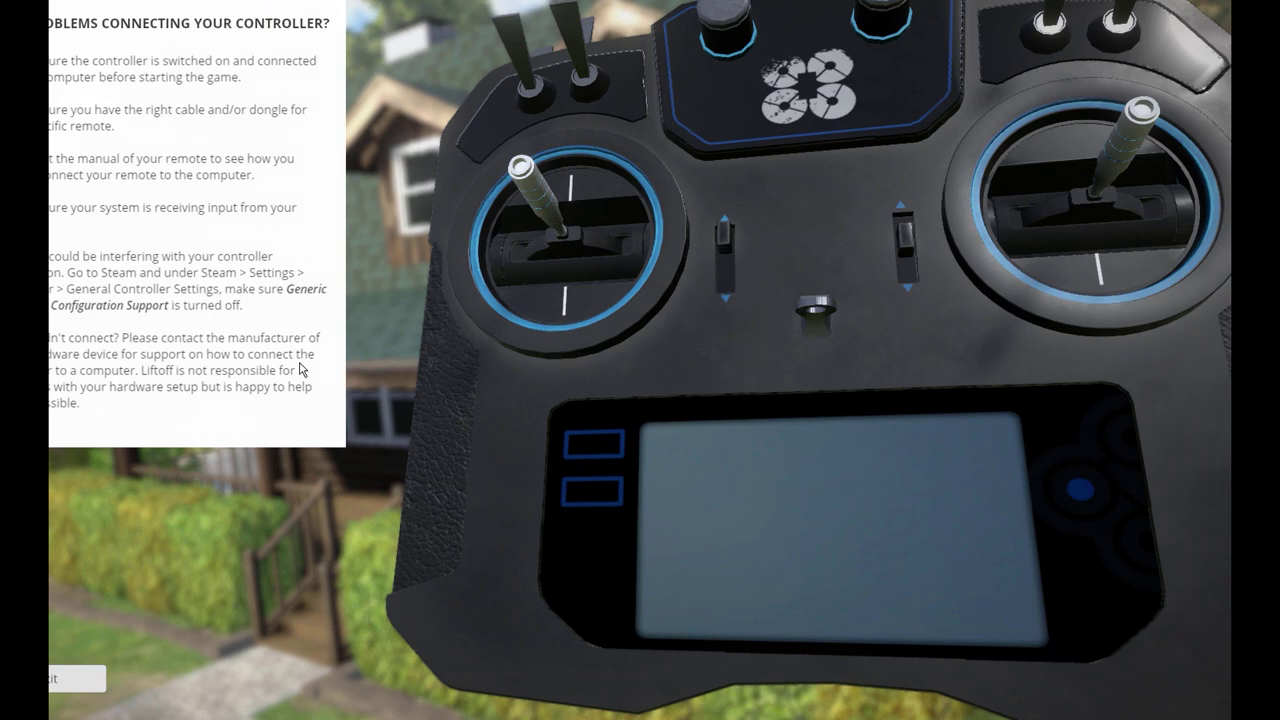
pyautogui.click(86, 681)
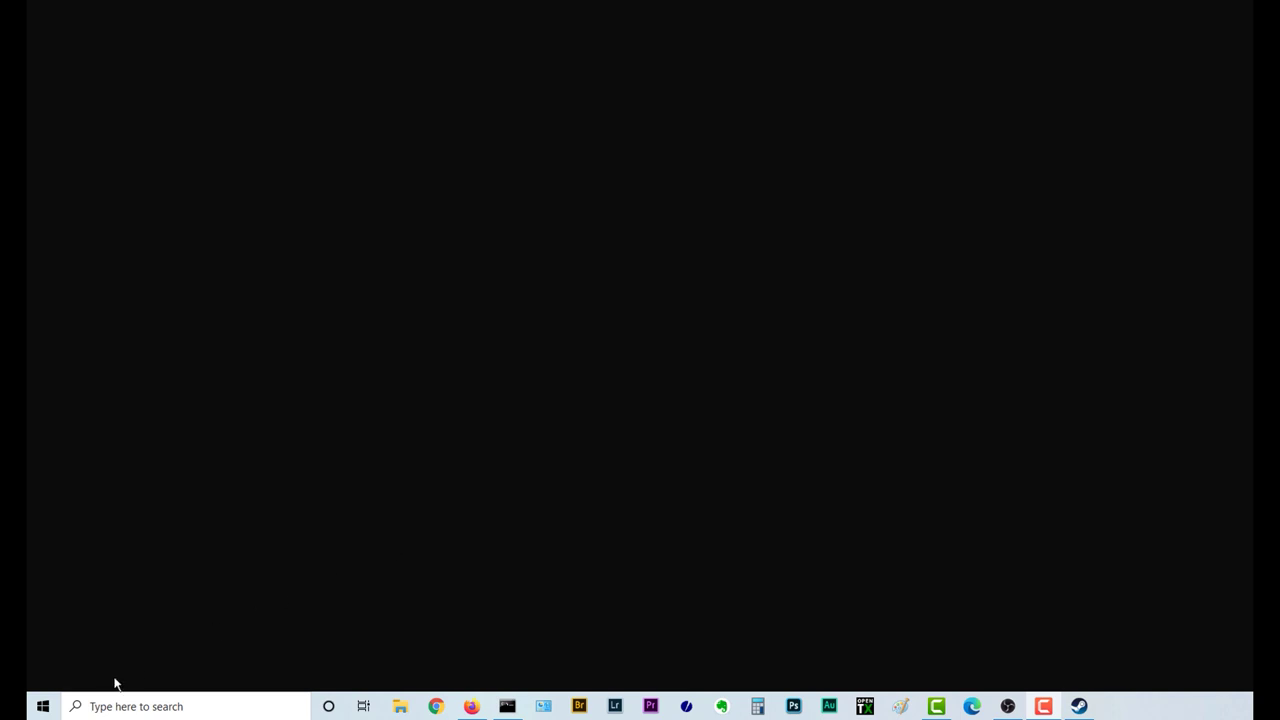
# Step: Find Control Panel through the Windows search and show its Devices and Printers under Hardware and Sound
pyautogui.click(112, 706)
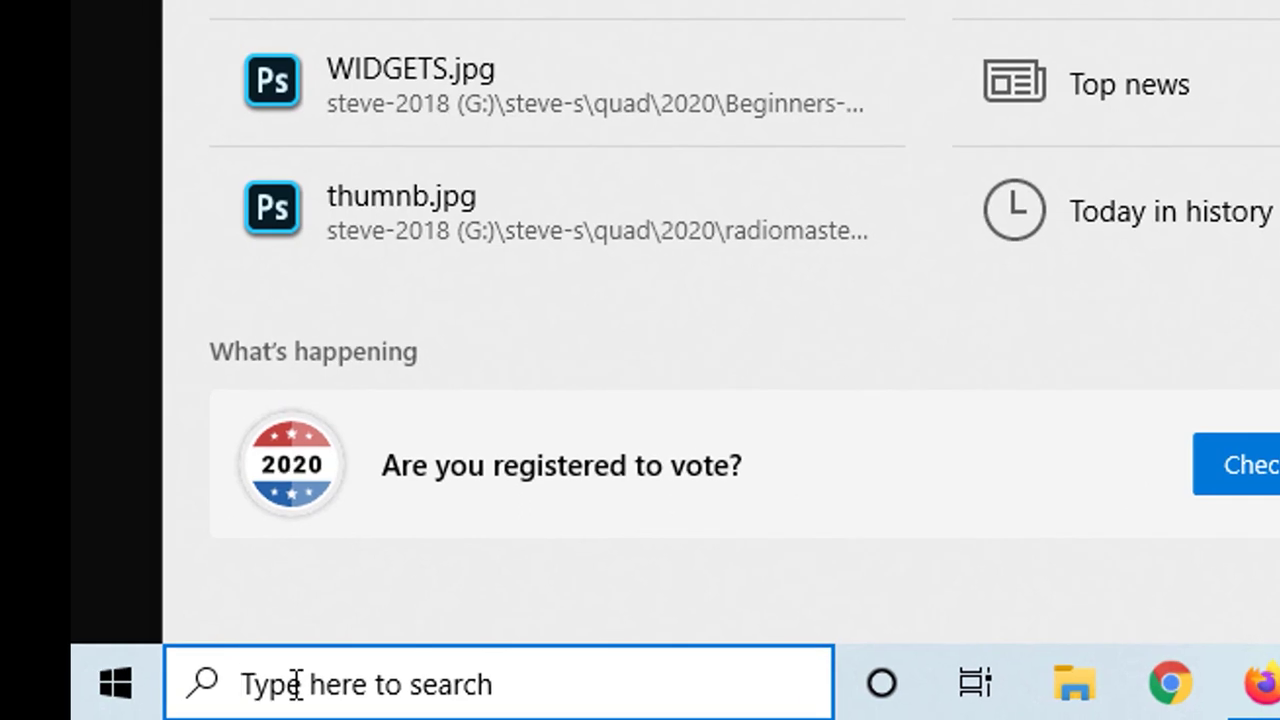
pyautogui.write('conto')
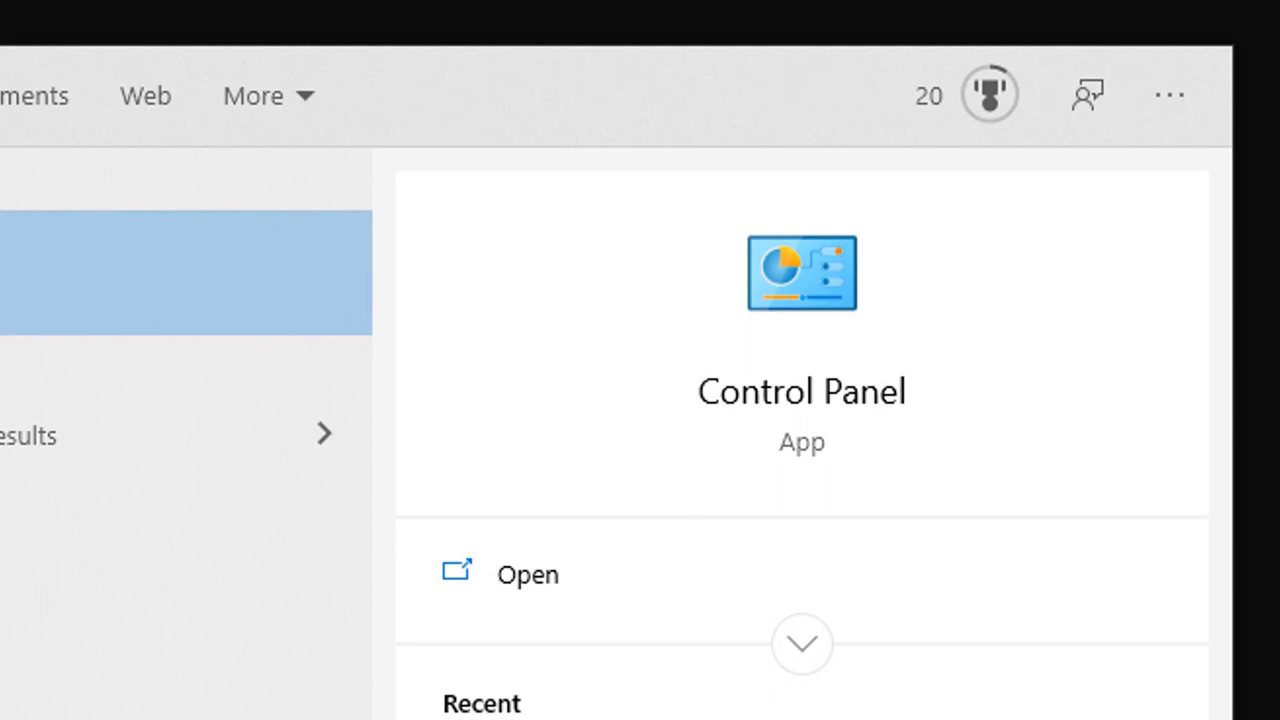
pyautogui.click(787, 462)
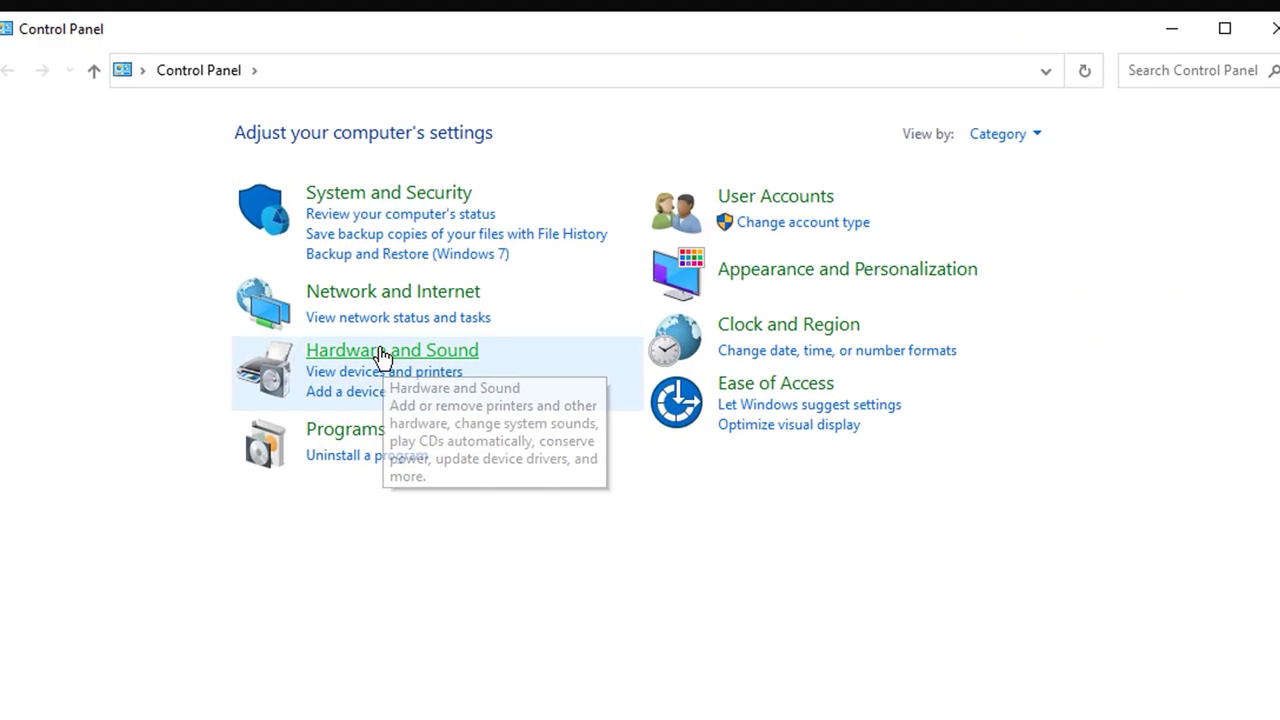
pyautogui.click(378, 340)
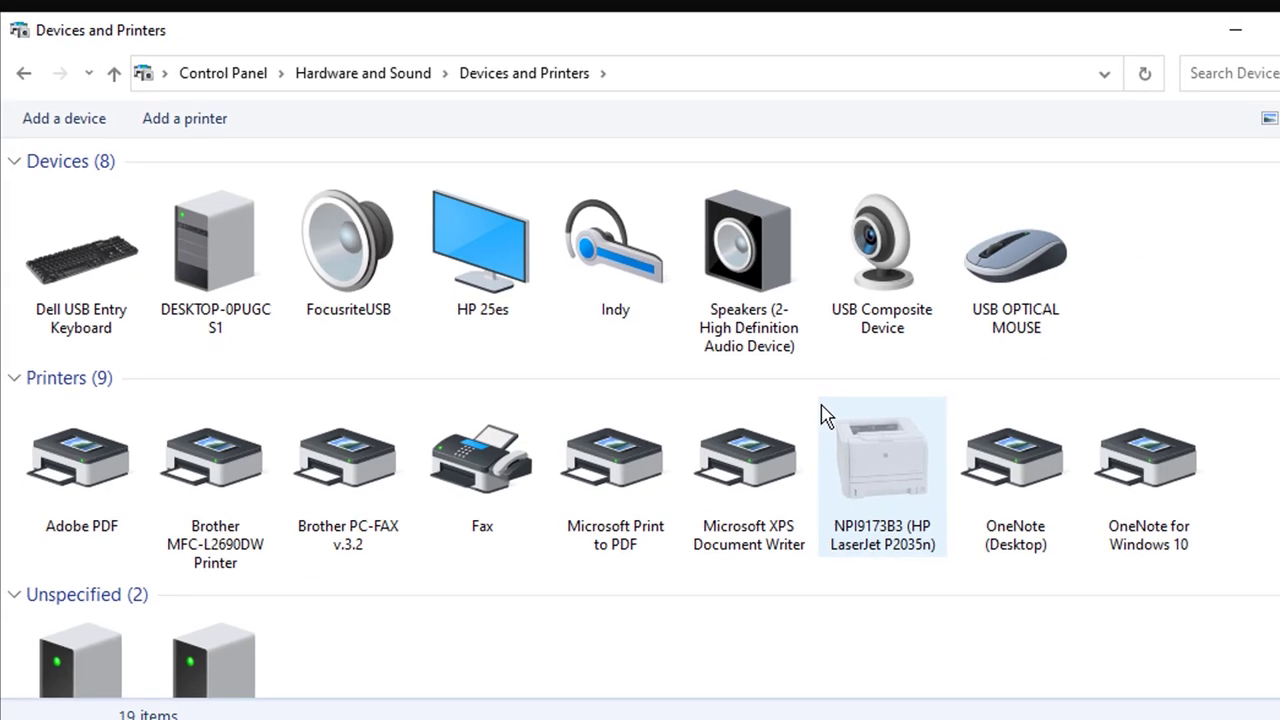
# Step: Inspect the hardware functions in the RadioMas TX16S Joystick's properties and close them
pyautogui.scroll(-1, 752, 530)
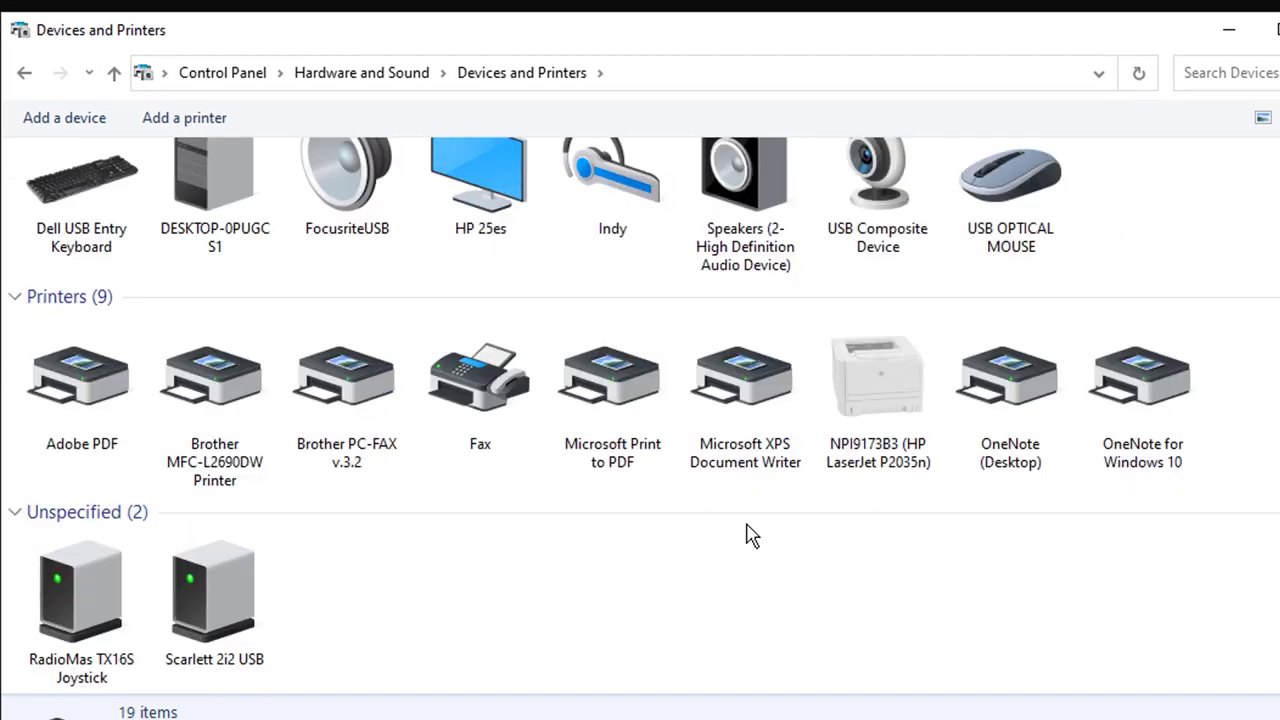
pyautogui.rightClick(90, 583)
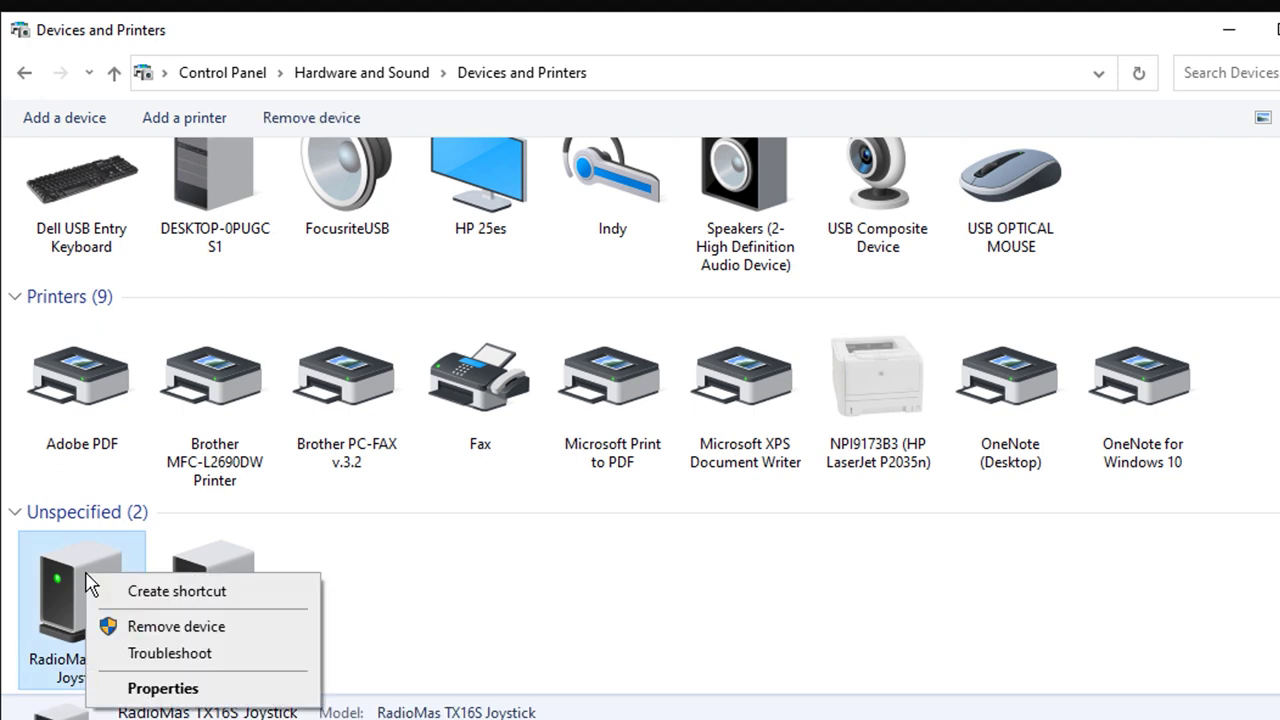
pyautogui.click(203, 692)
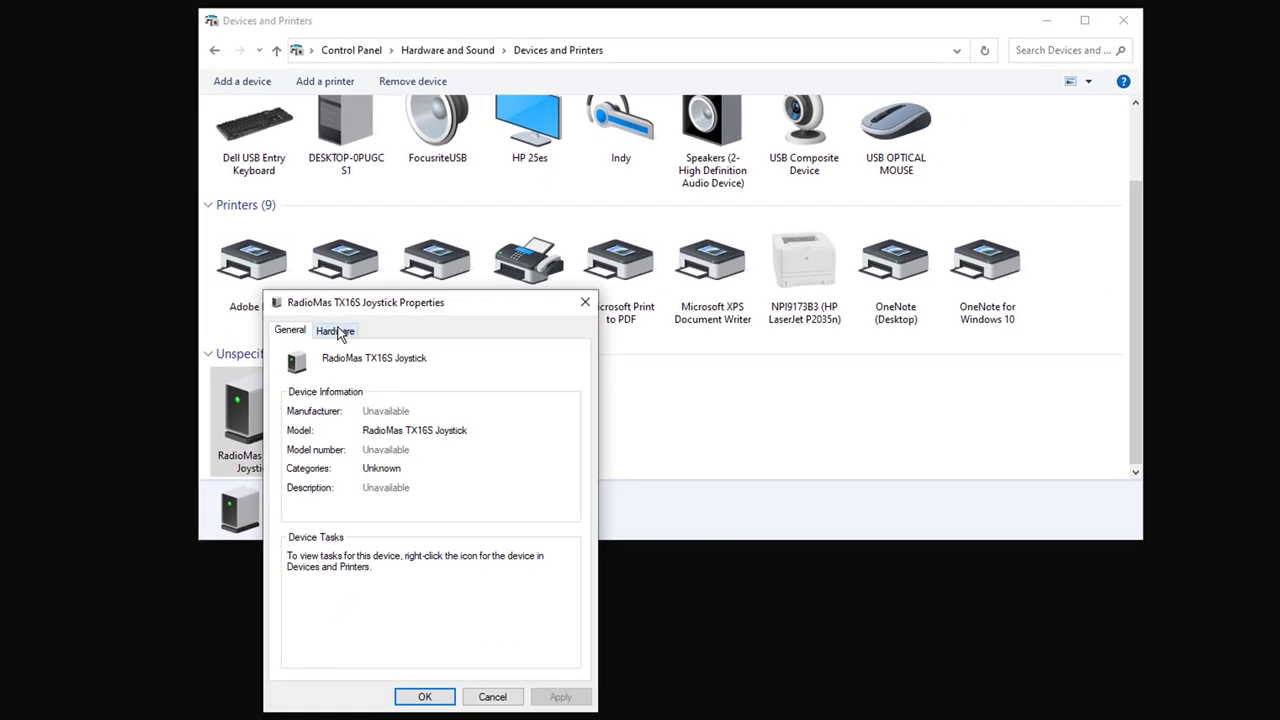
pyautogui.click(201, 482)
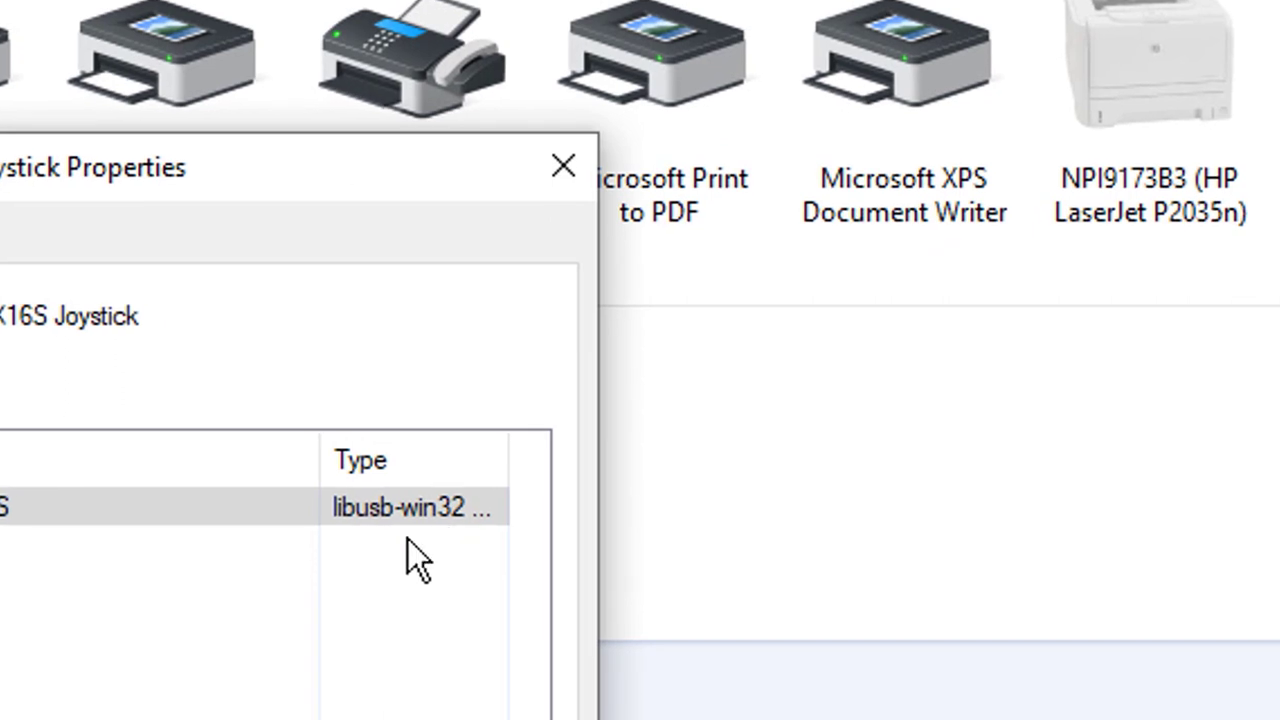
pyautogui.click(4, 507)
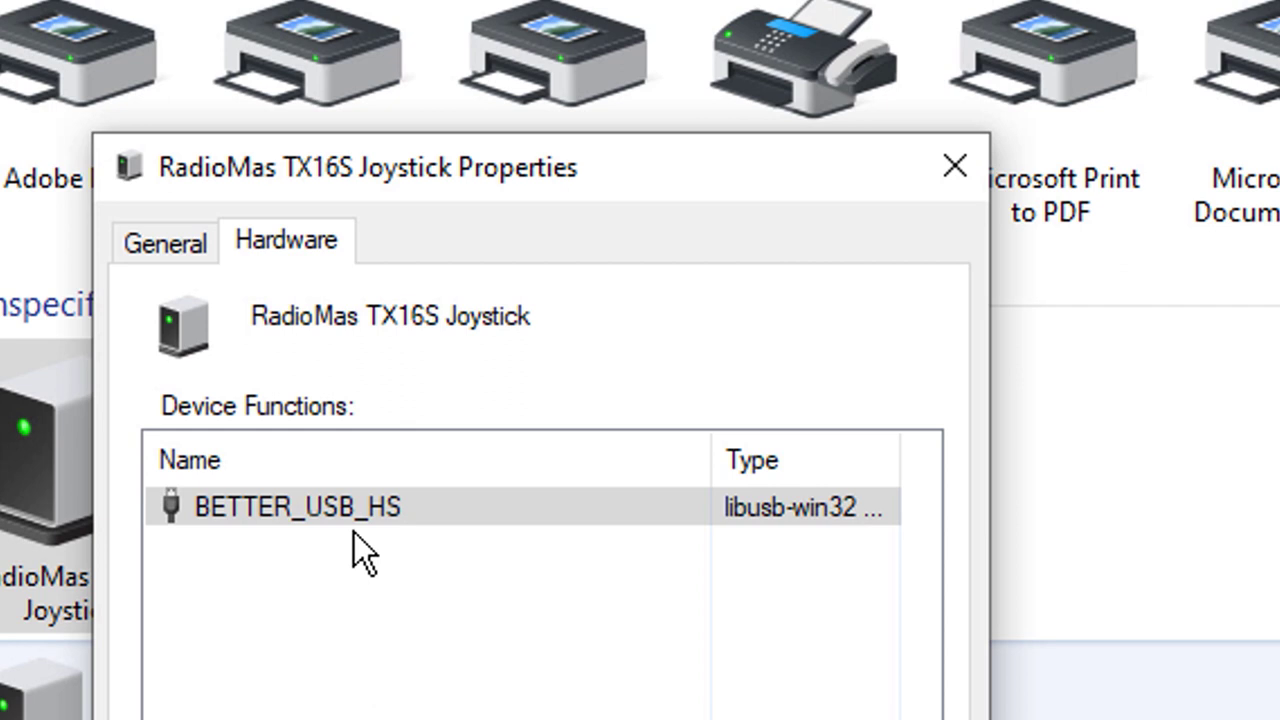
pyautogui.press('Escape')
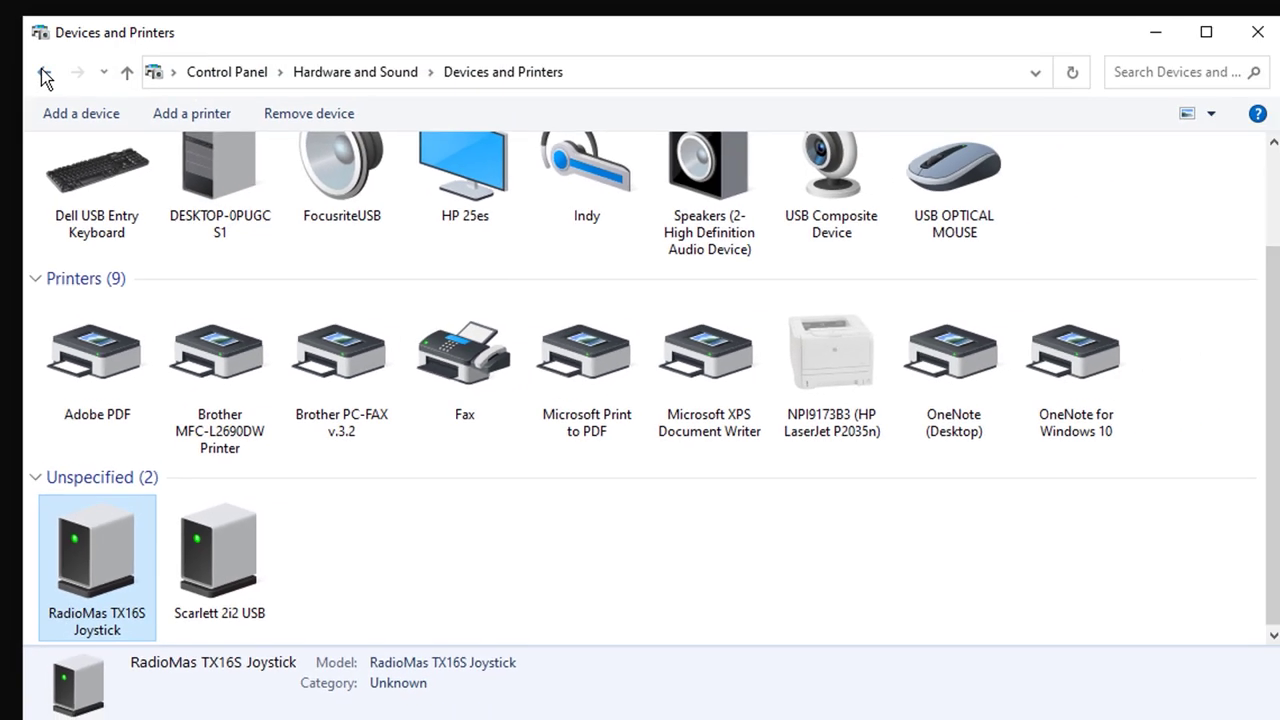
# Step: Return to Hardware and Sound, open Device Manager and examine the libusb-win32 devices category
pyautogui.click(44, 73)
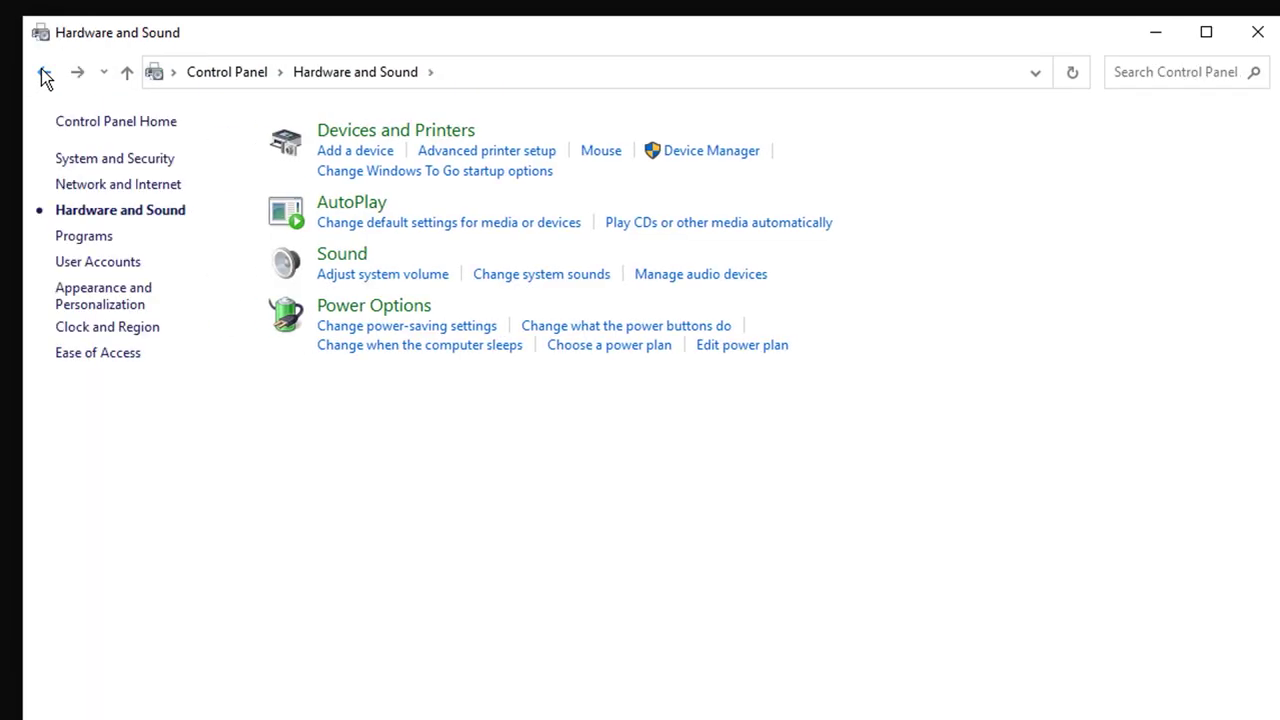
pyautogui.click(720, 153)
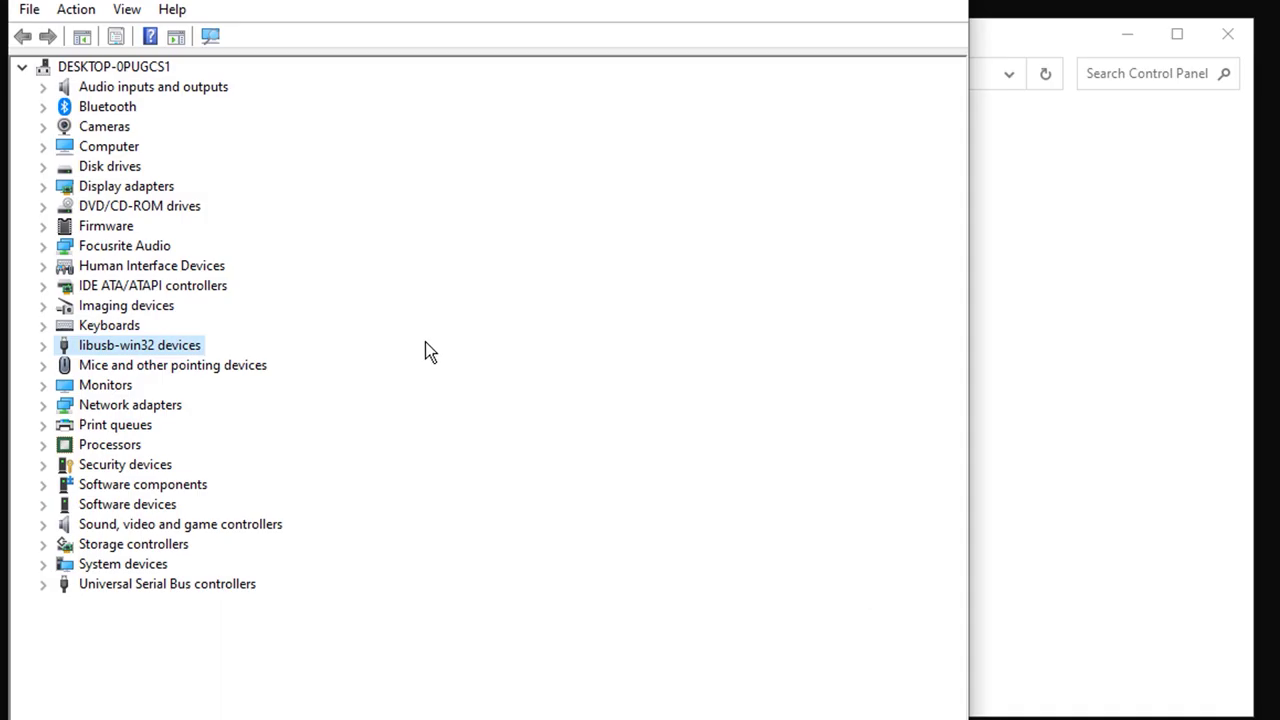
pyautogui.click(42, 345)
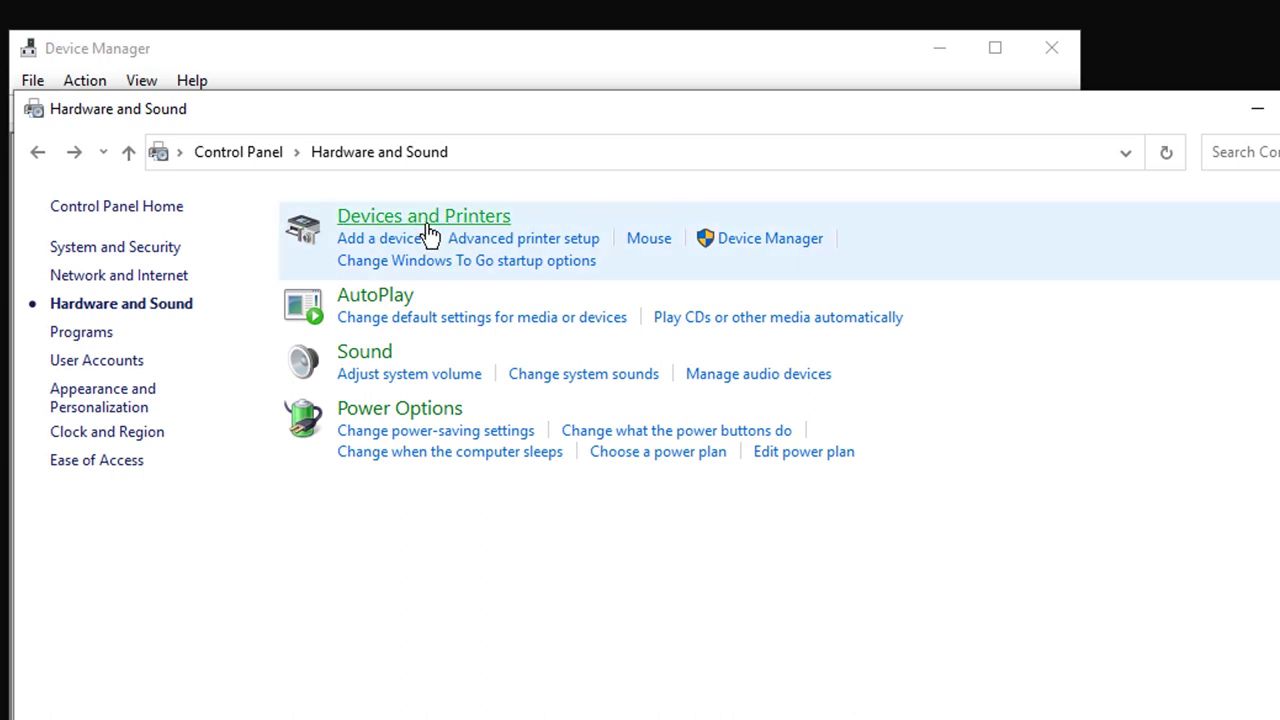
# Step: Reopen the RadioMas TX16S Joystick's properties from Devices and Printers and open the properties of its BETTER_USB_HS hardware function
pyautogui.click(430, 220)
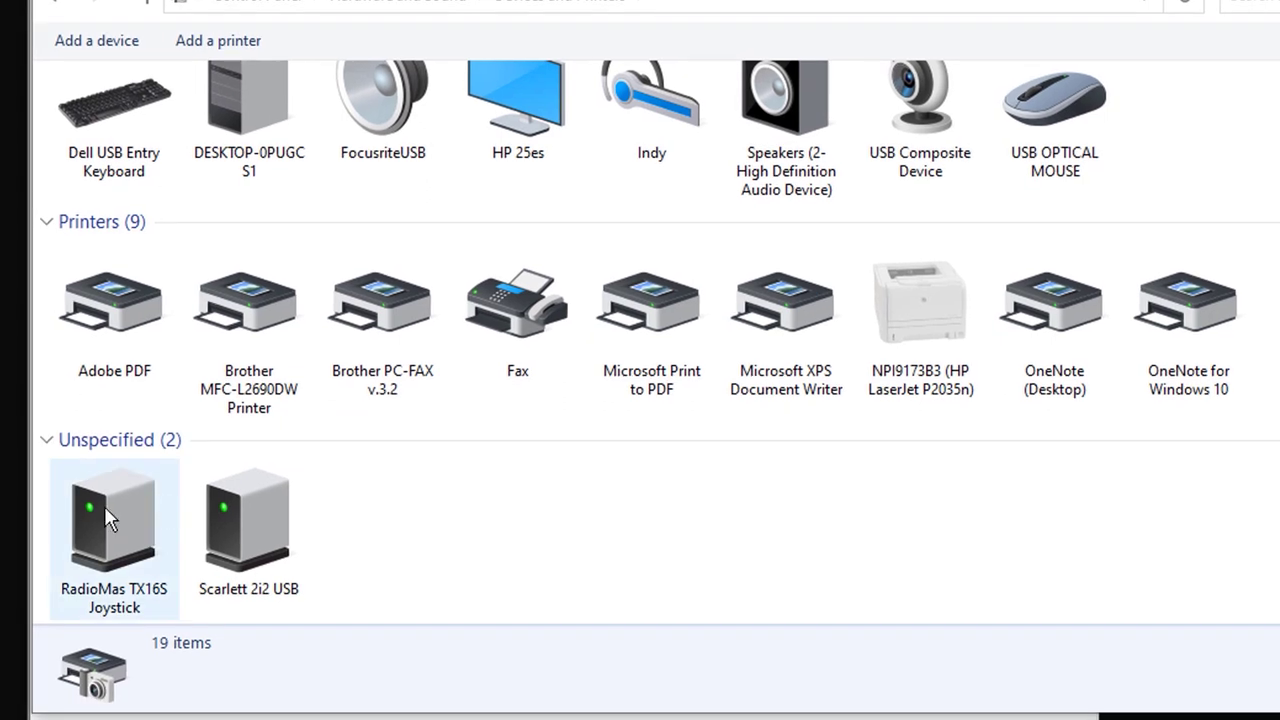
pyautogui.click(104, 506)
pyautogui.rightClick(123, 510)
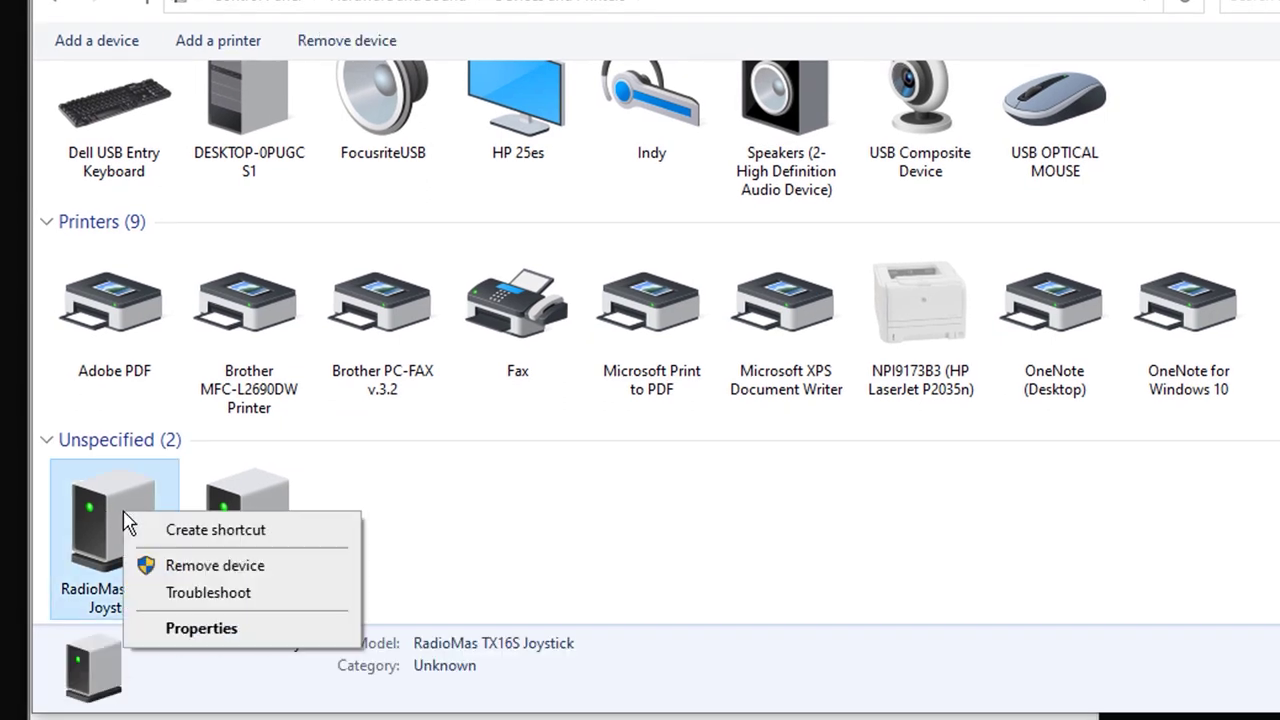
pyautogui.click(203, 628)
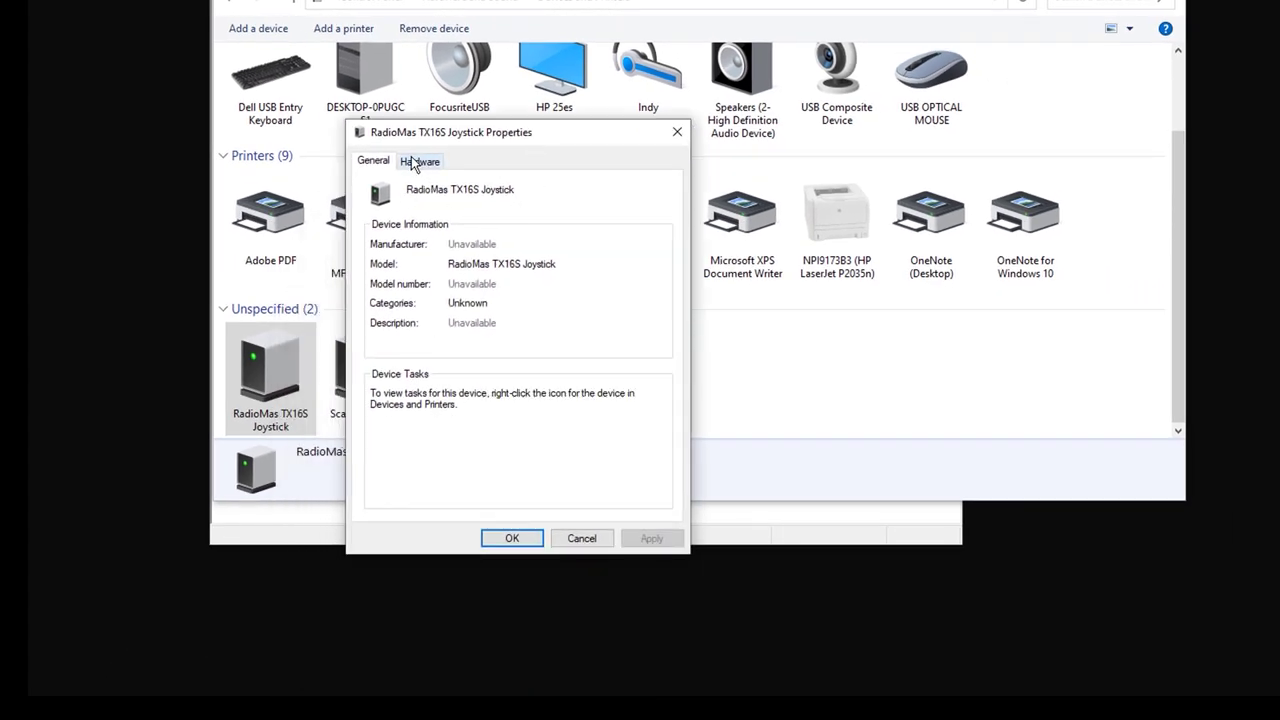
pyautogui.click(413, 163)
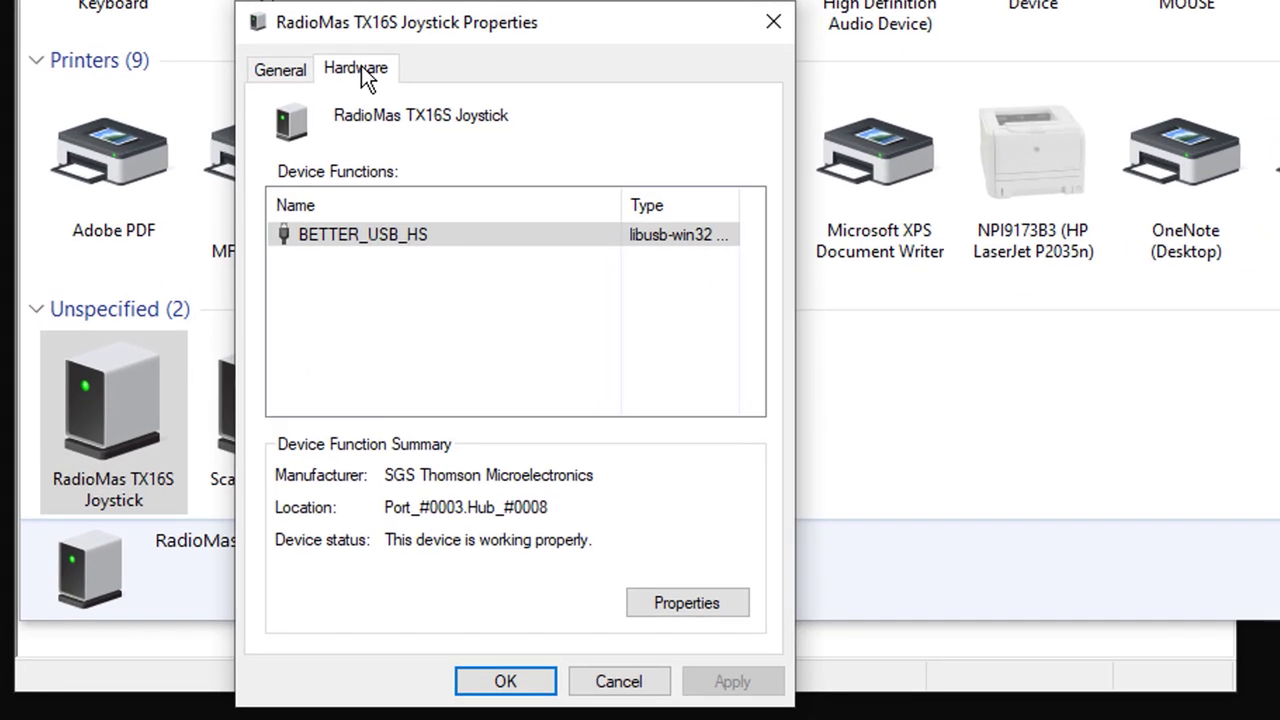
pyautogui.click(476, 230)
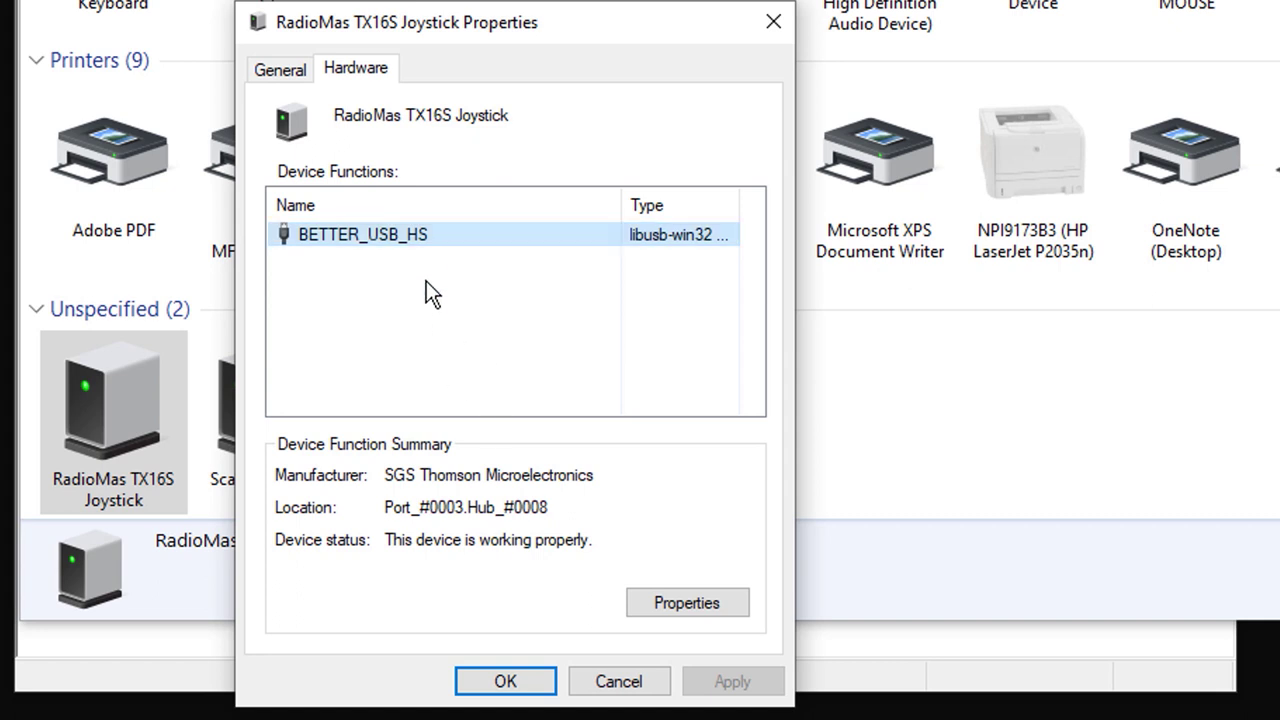
pyautogui.click(686, 603)
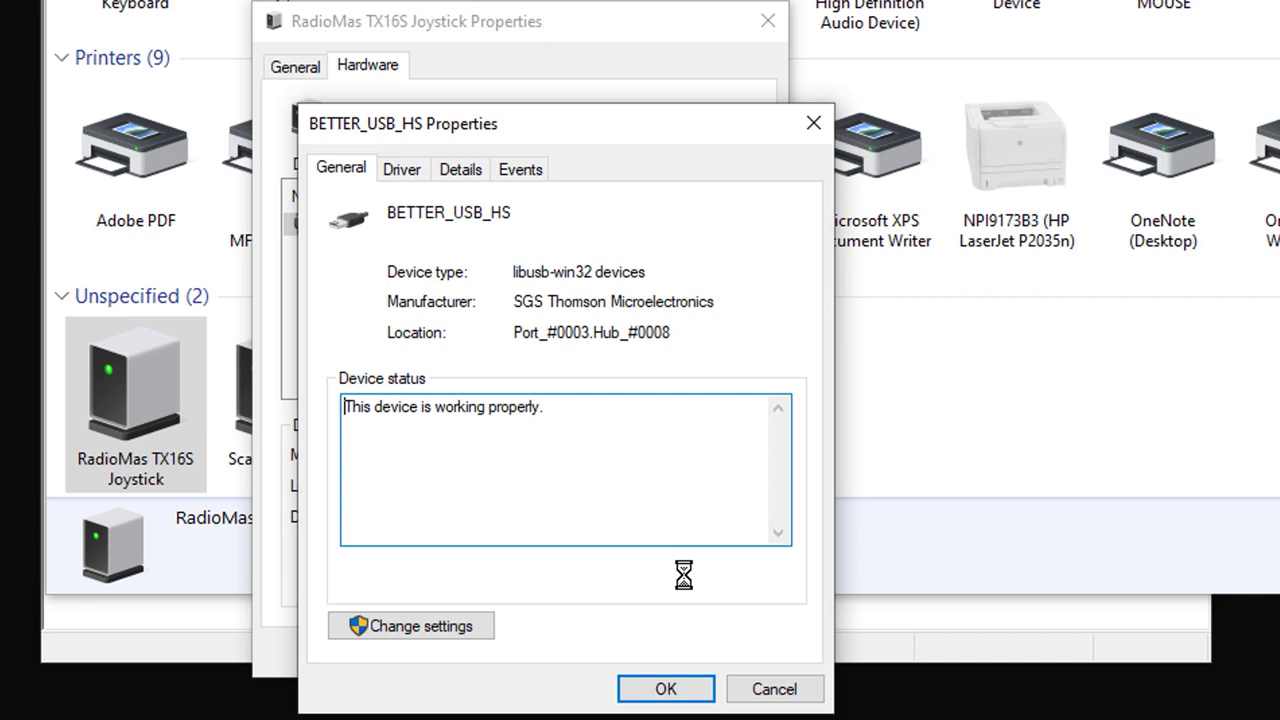
# Step: Unlock the BETTER_USB_HS settings for changes, place both properties windows side by side and show the driver options
pyautogui.click(421, 622)
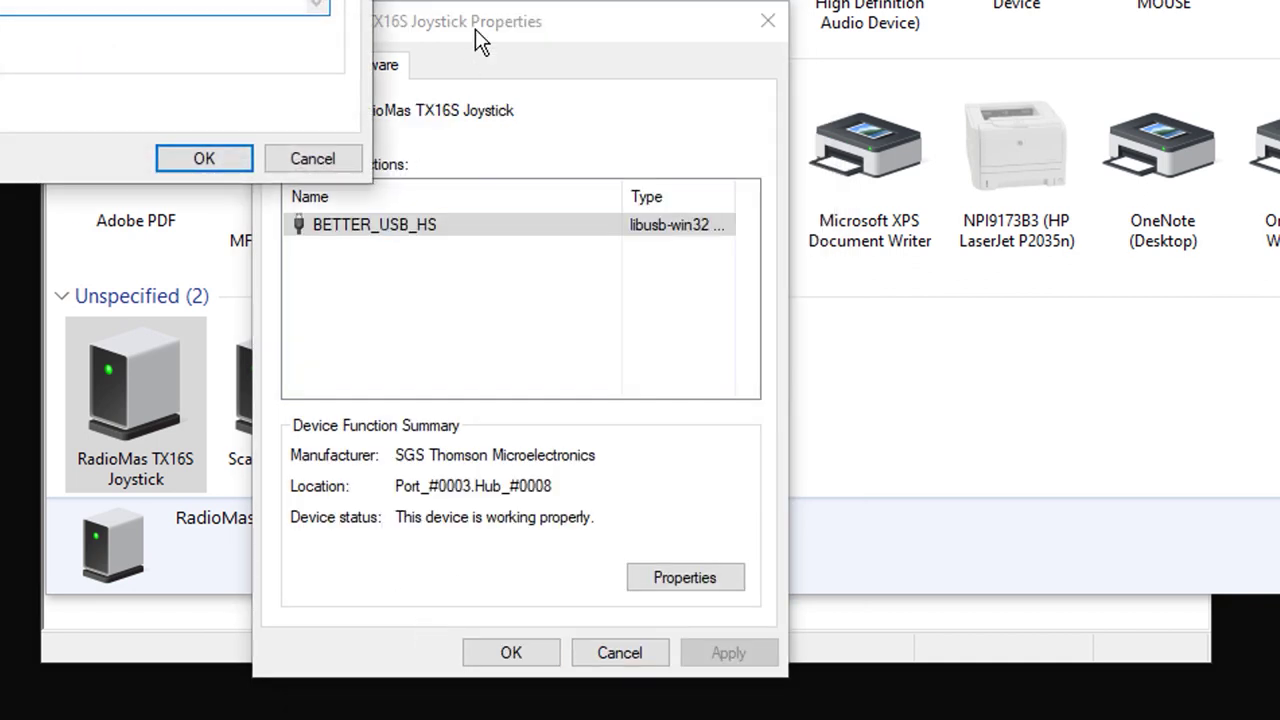
pyautogui.moveTo(534, 36); pyautogui.dragTo(852, 56)
pyautogui.moveTo(254, 0); pyautogui.dragTo(425, 75)
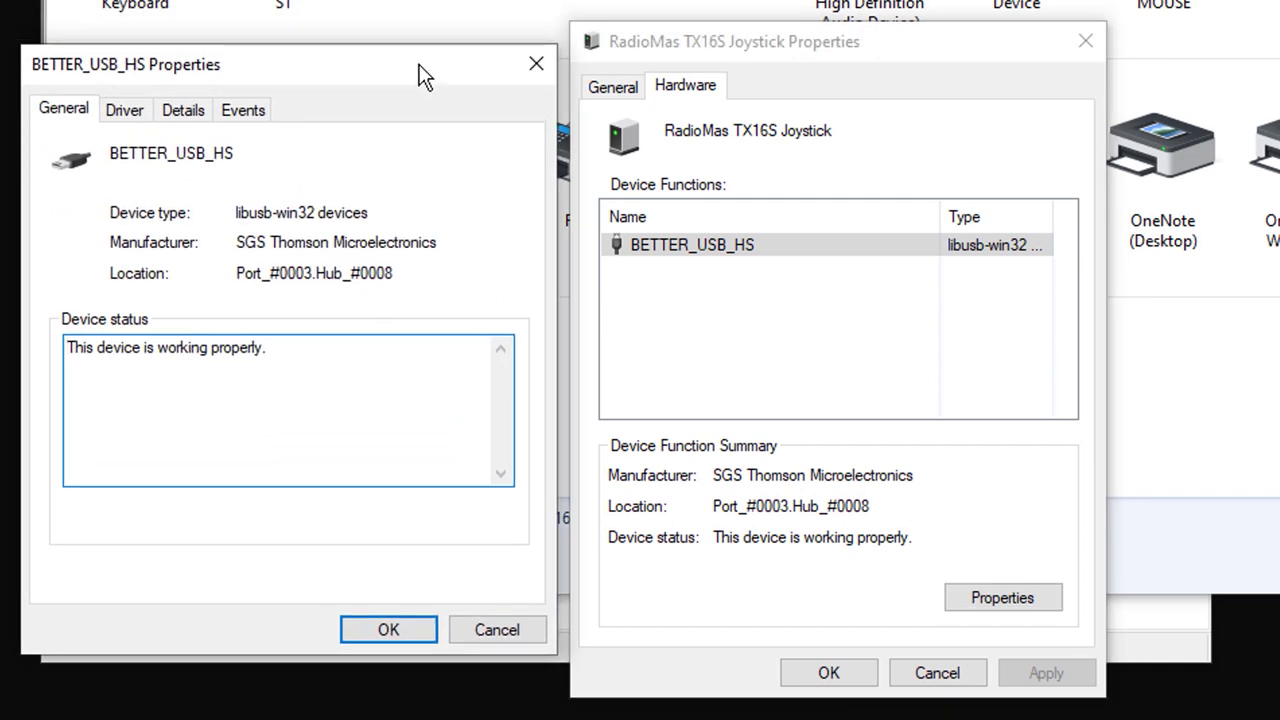
pyautogui.click(122, 108)
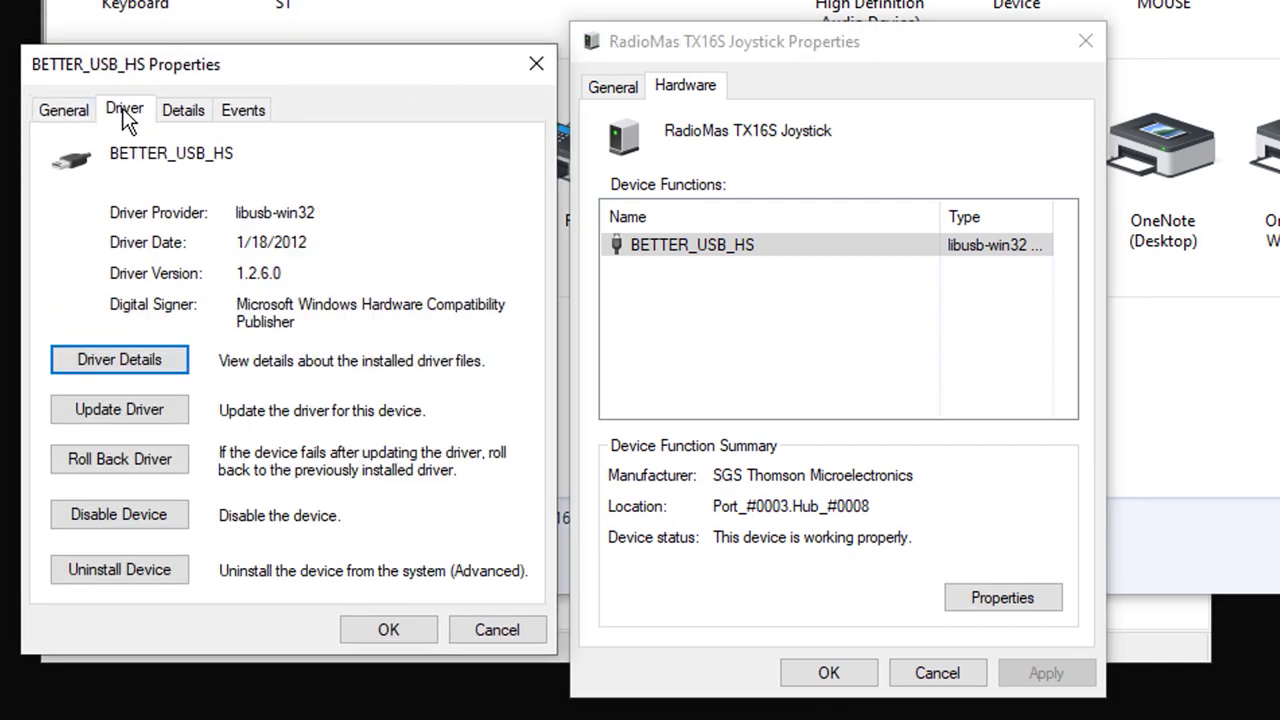
# Step: Update the BETTER_USB_HS driver to USB Input Device from the list of drivers on the computer, and close both properties windows
pyautogui.click(145, 410)
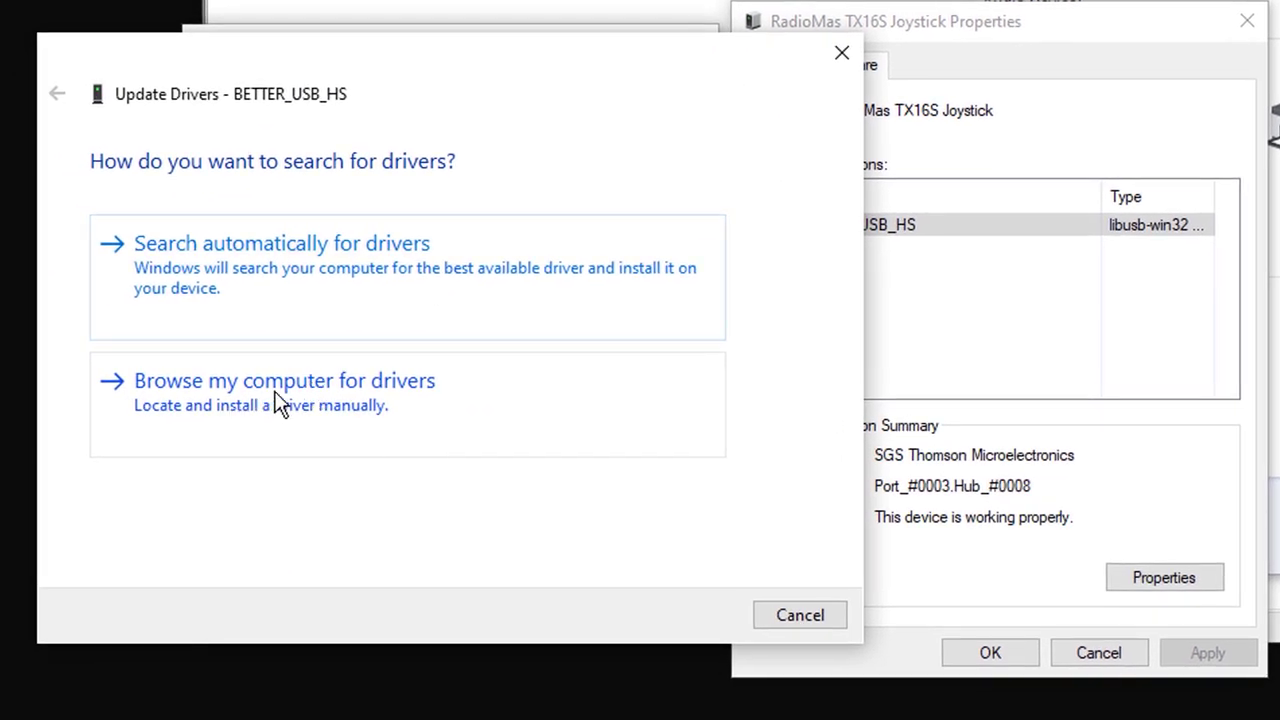
pyautogui.click(280, 403)
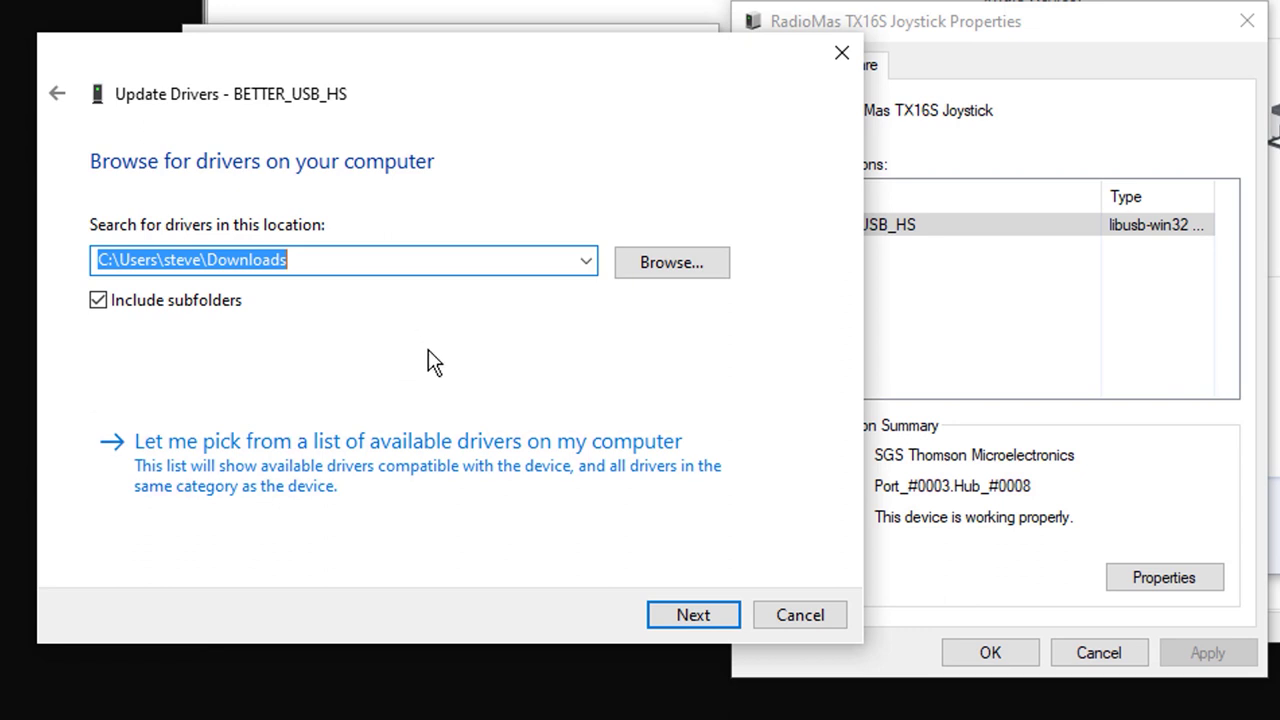
pyautogui.click(444, 443)
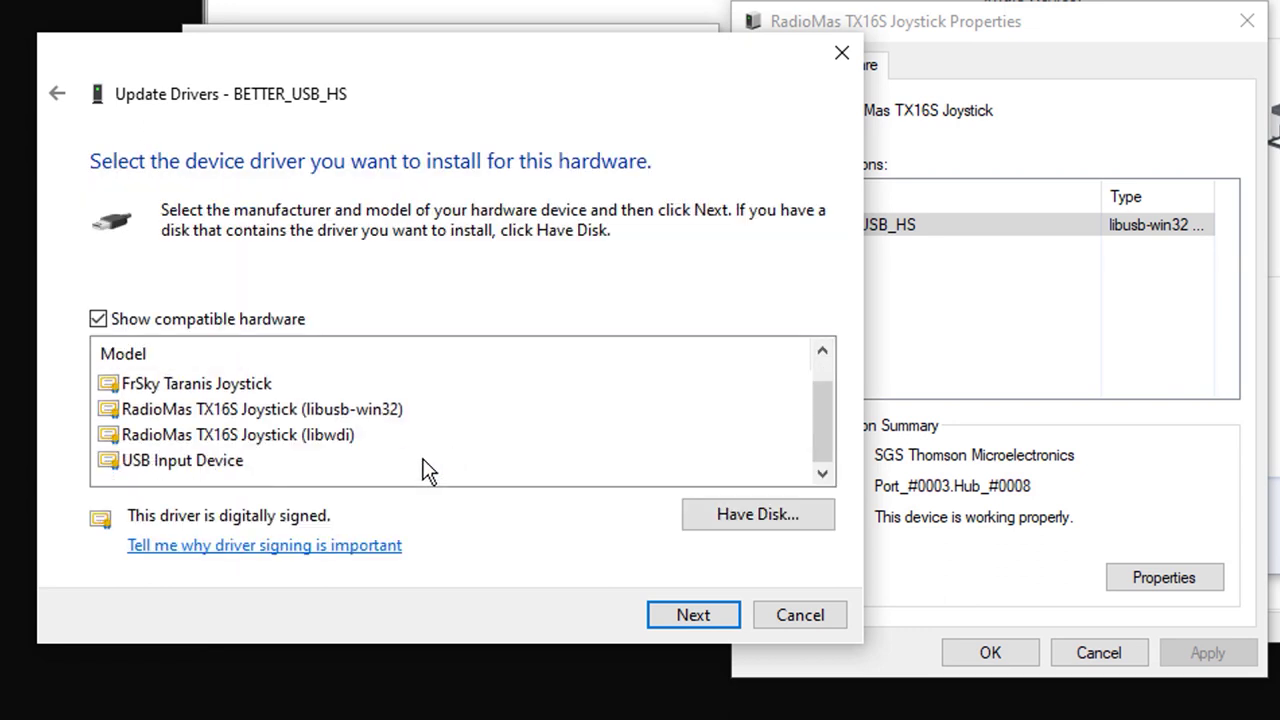
pyautogui.click(174, 459)
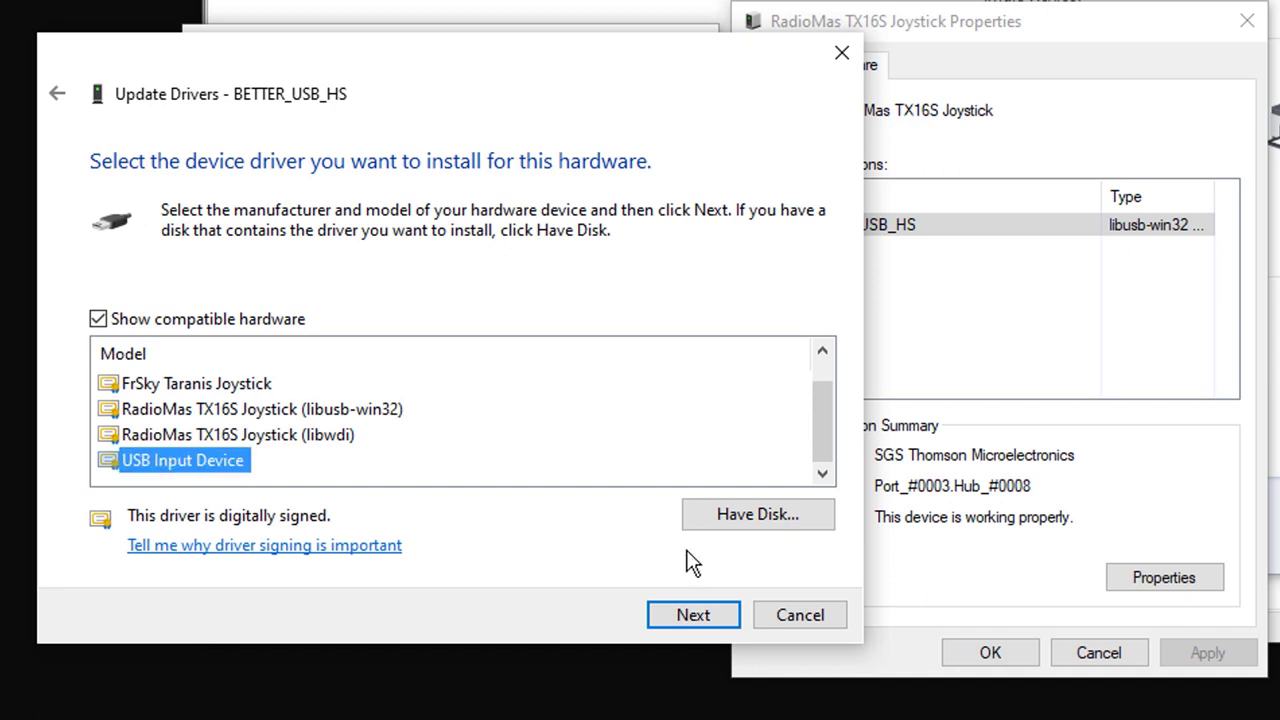
pyautogui.click(676, 616)
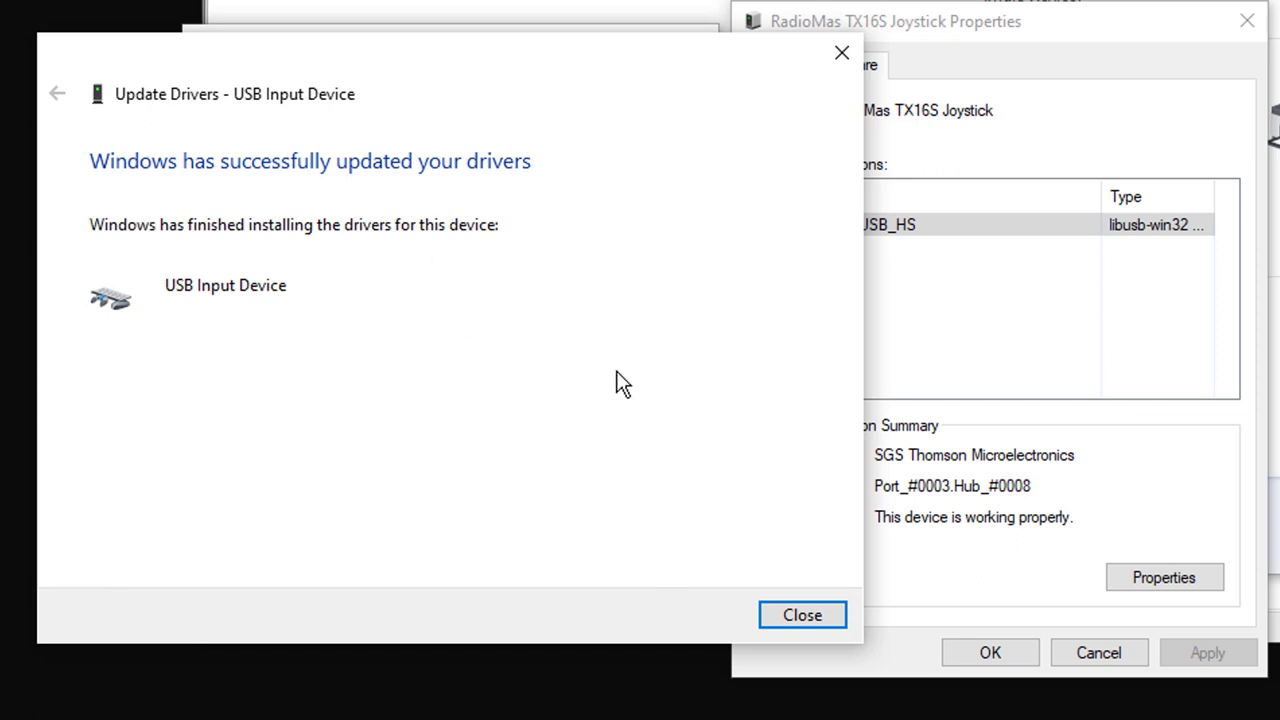
pyautogui.click(803, 615)
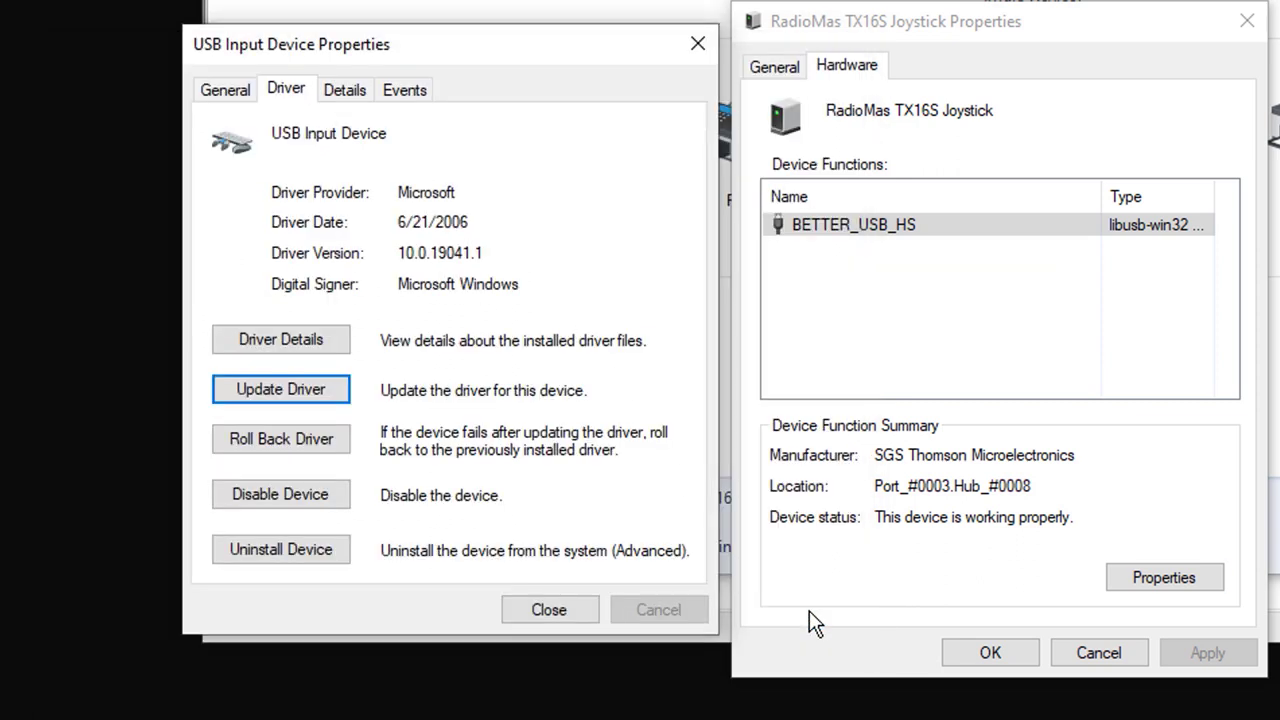
pyautogui.click(548, 610)
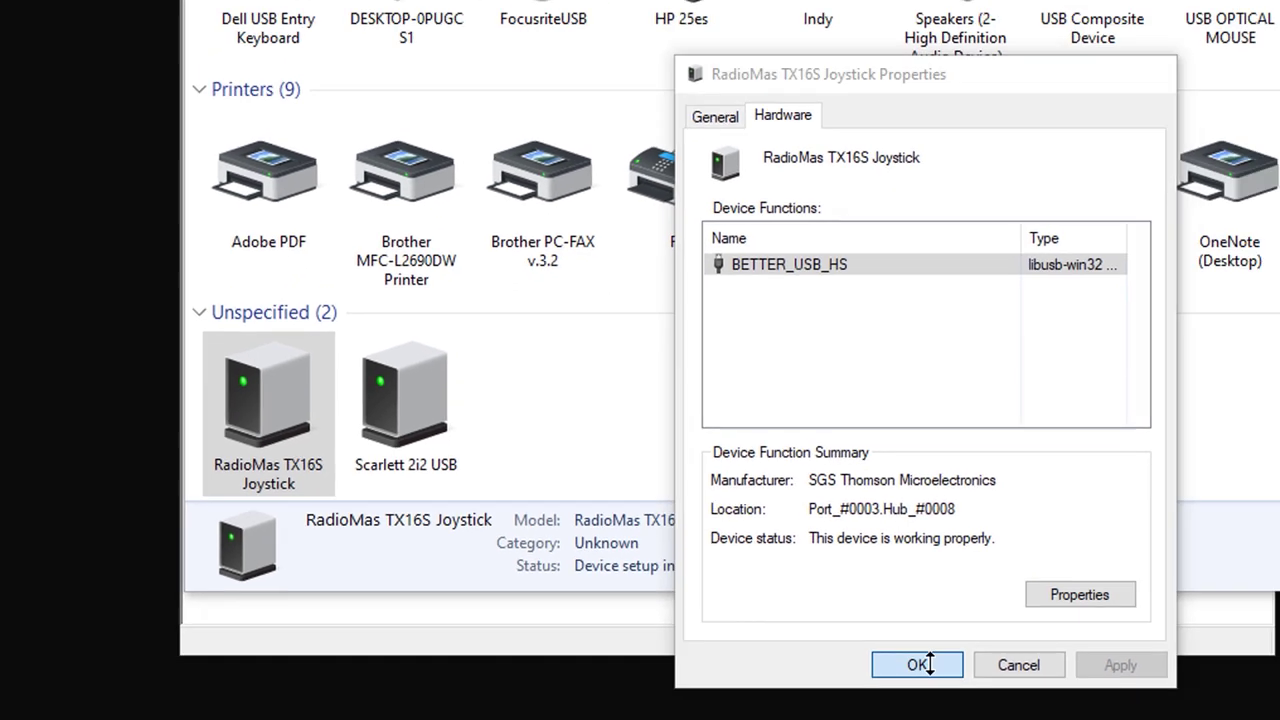
pyautogui.click(1011, 640)
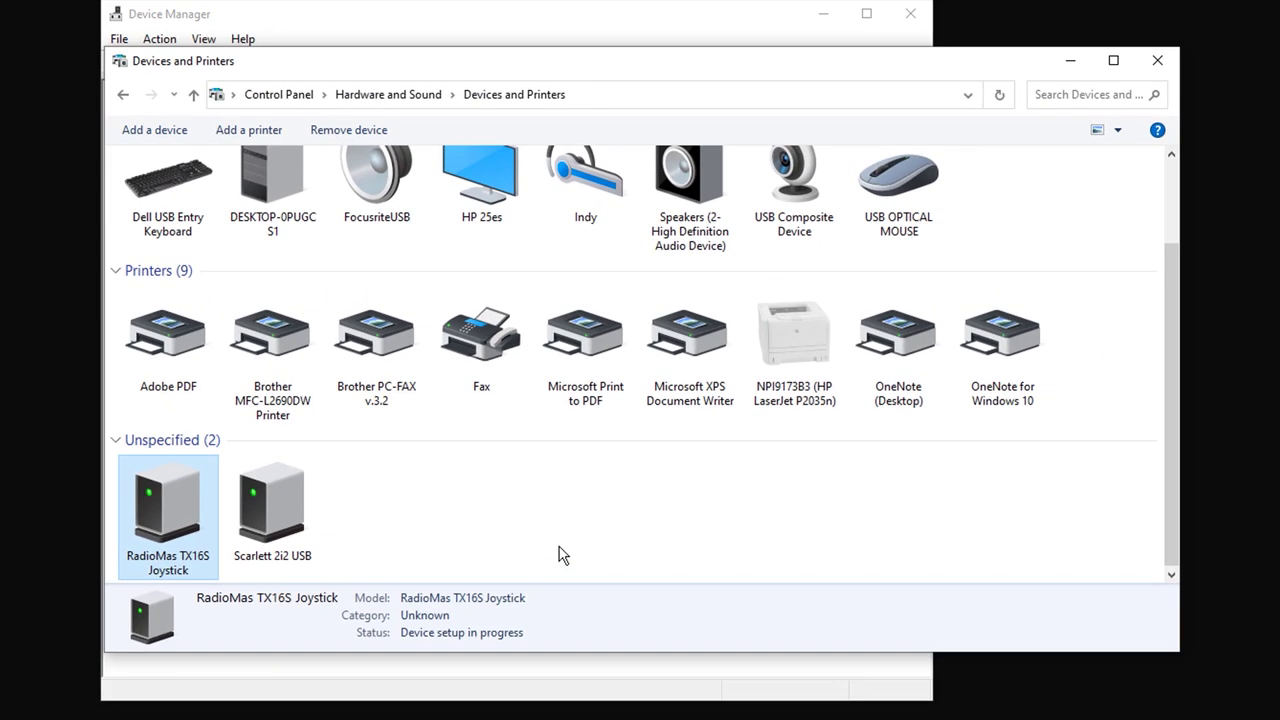
# Step: Check the device categories in Device Manager, and reopen Devices and Printers to check the RadioMas TX16S Joystick entry
pyautogui.hotkey('alt', 'F4')
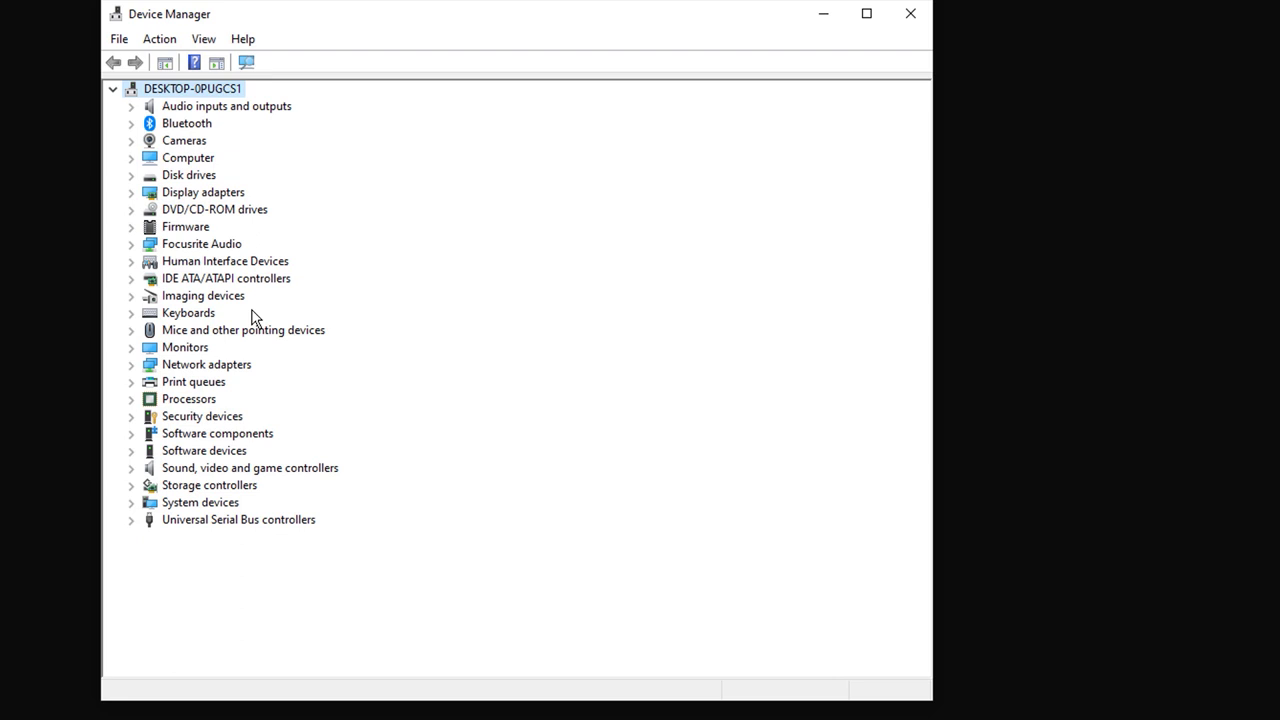
pyautogui.press('End')
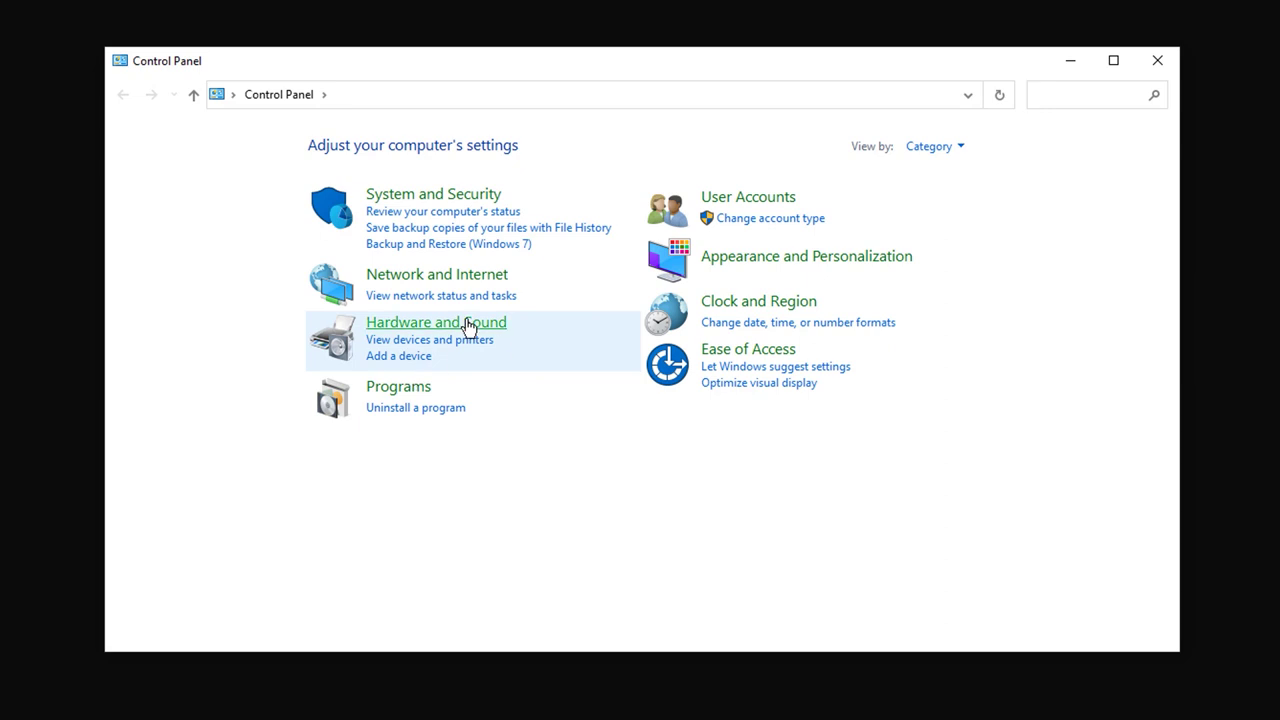
pyautogui.click(466, 326)
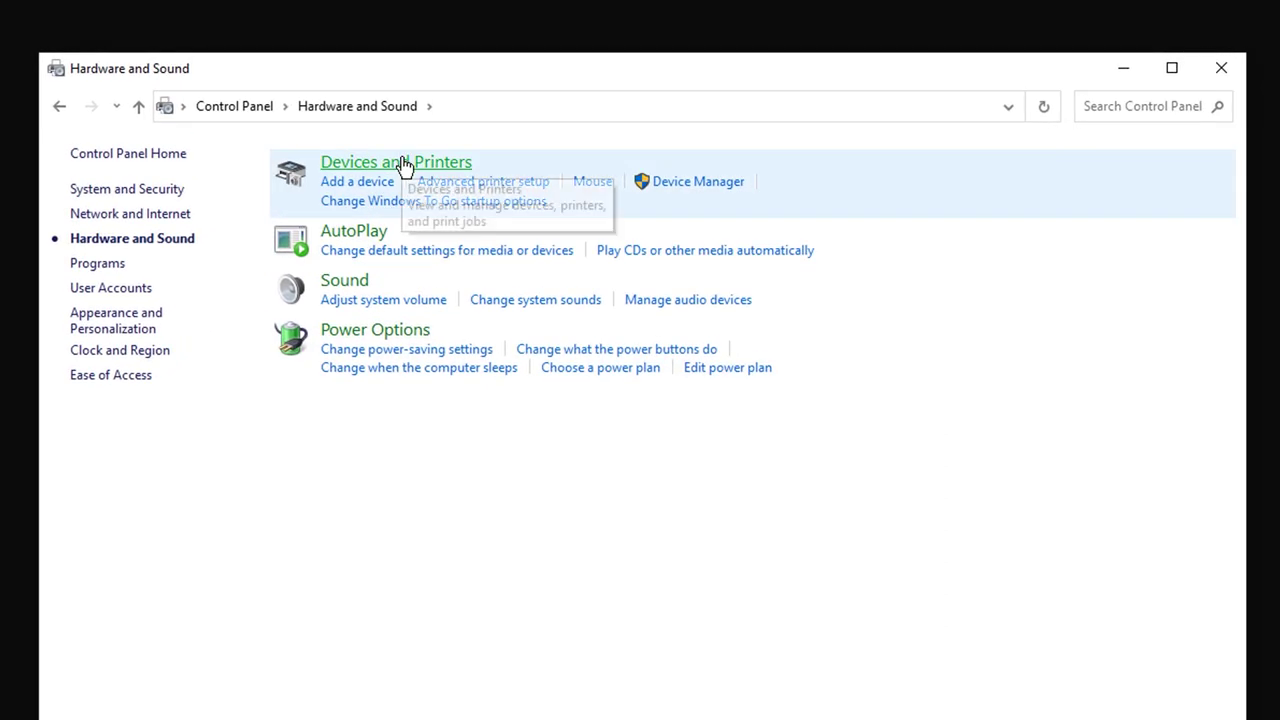
pyautogui.click(404, 163)
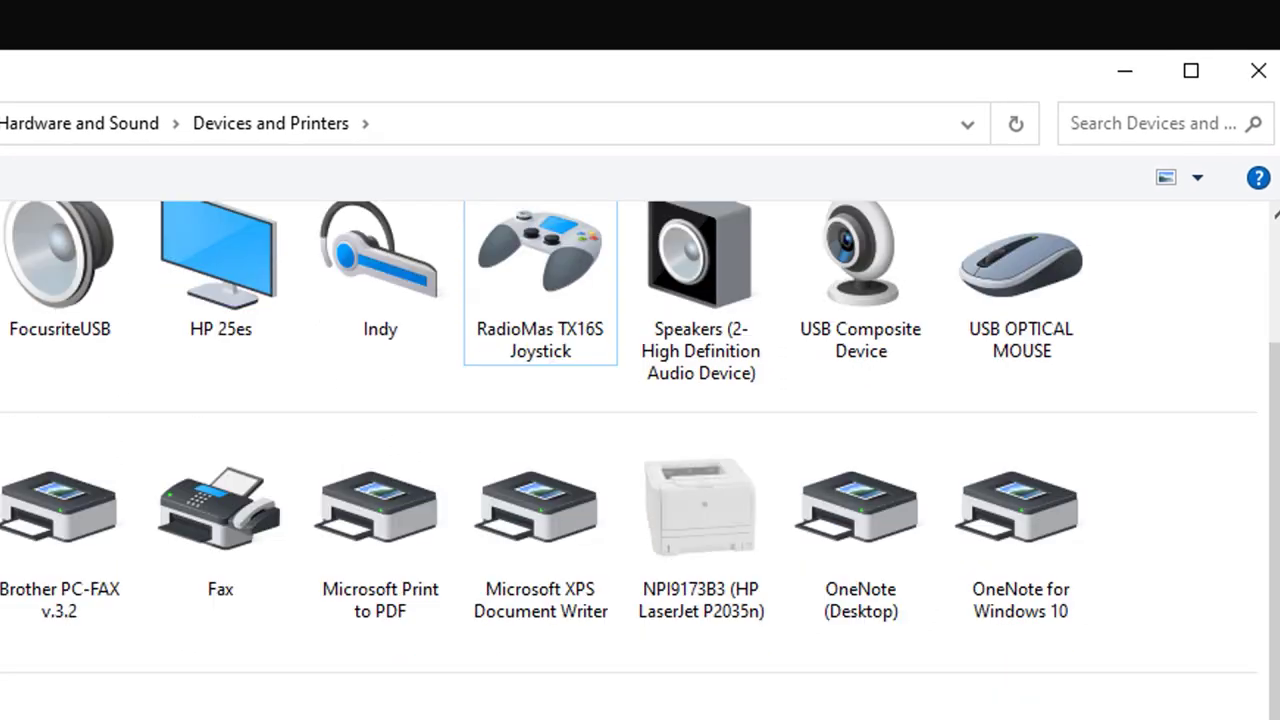
pyautogui.scroll(1, 506, 282)
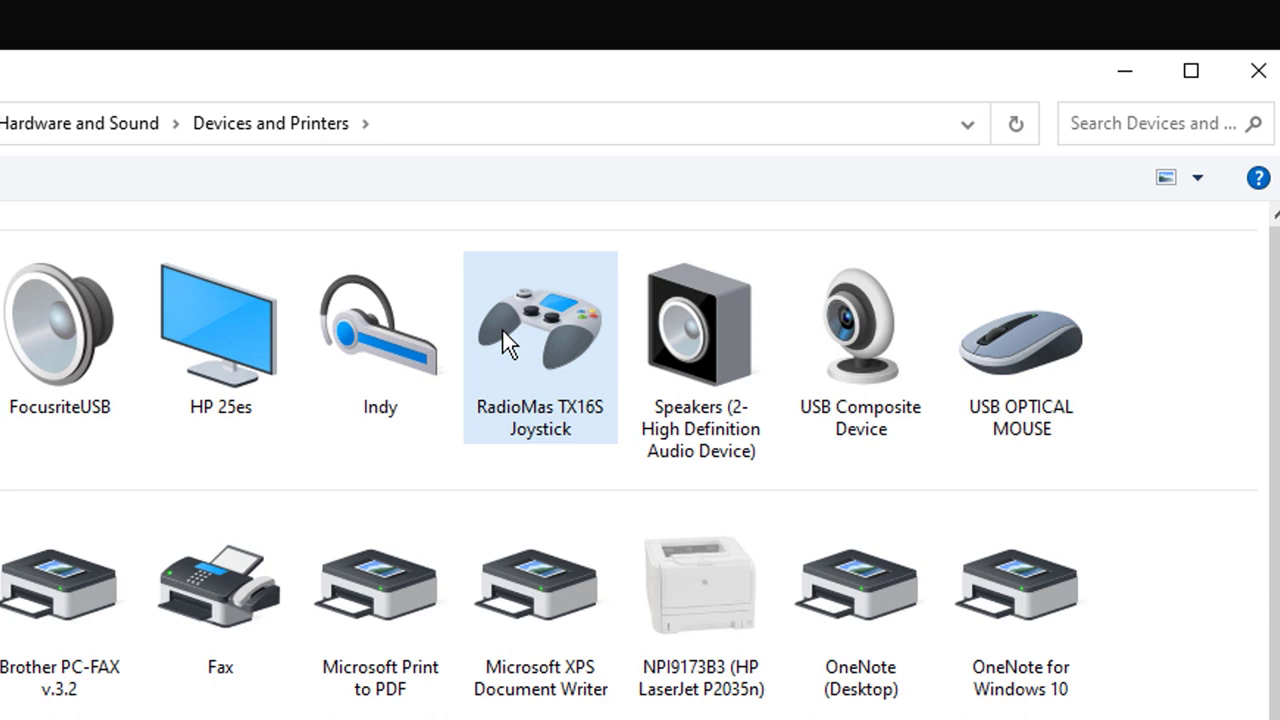
# Step: Open the game controller settings of the RadioMas TX16S Joystick, view the FrSky Taranis Joystick's test page, and close both dialogs
pyautogui.rightClick(526, 312)
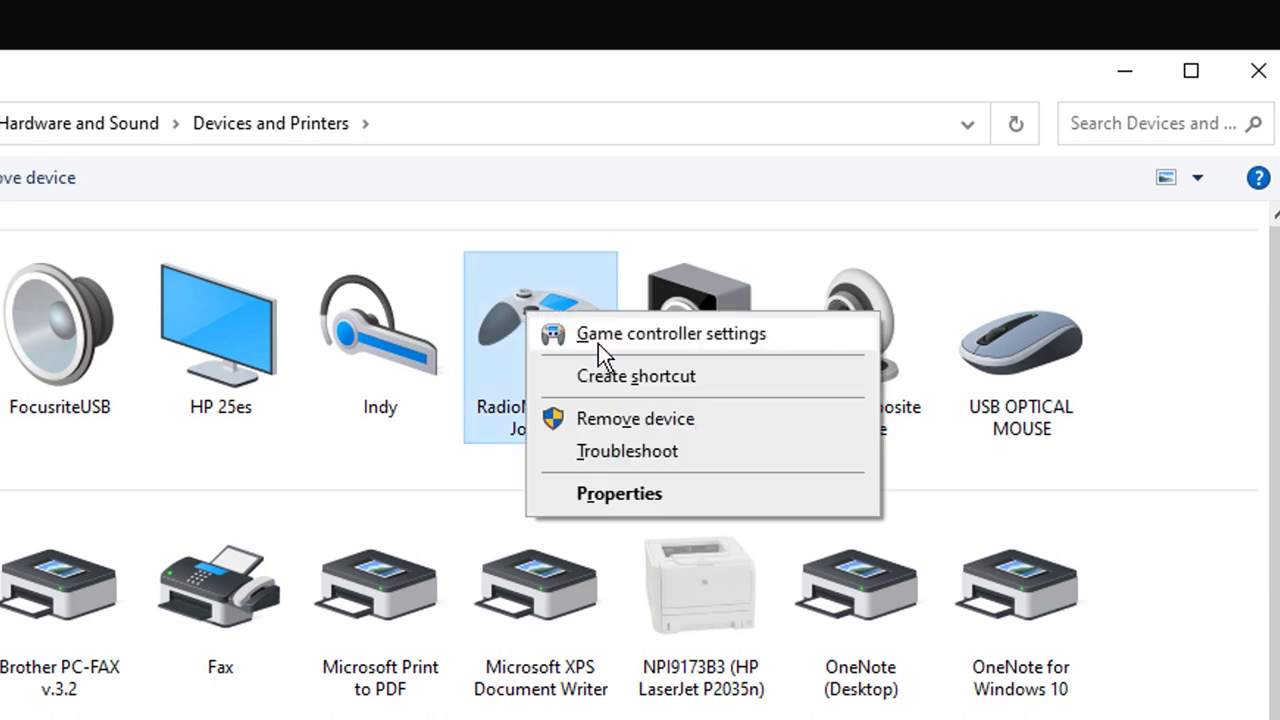
pyautogui.click(647, 336)
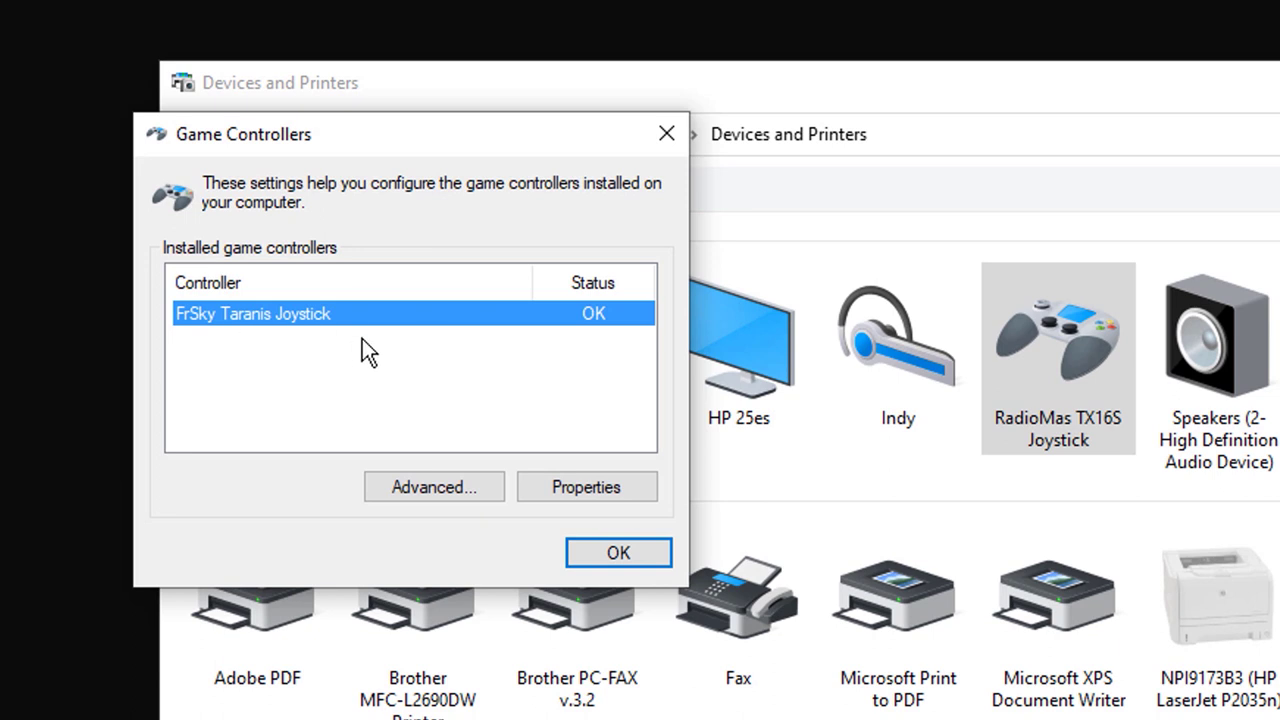
pyautogui.click(560, 482)
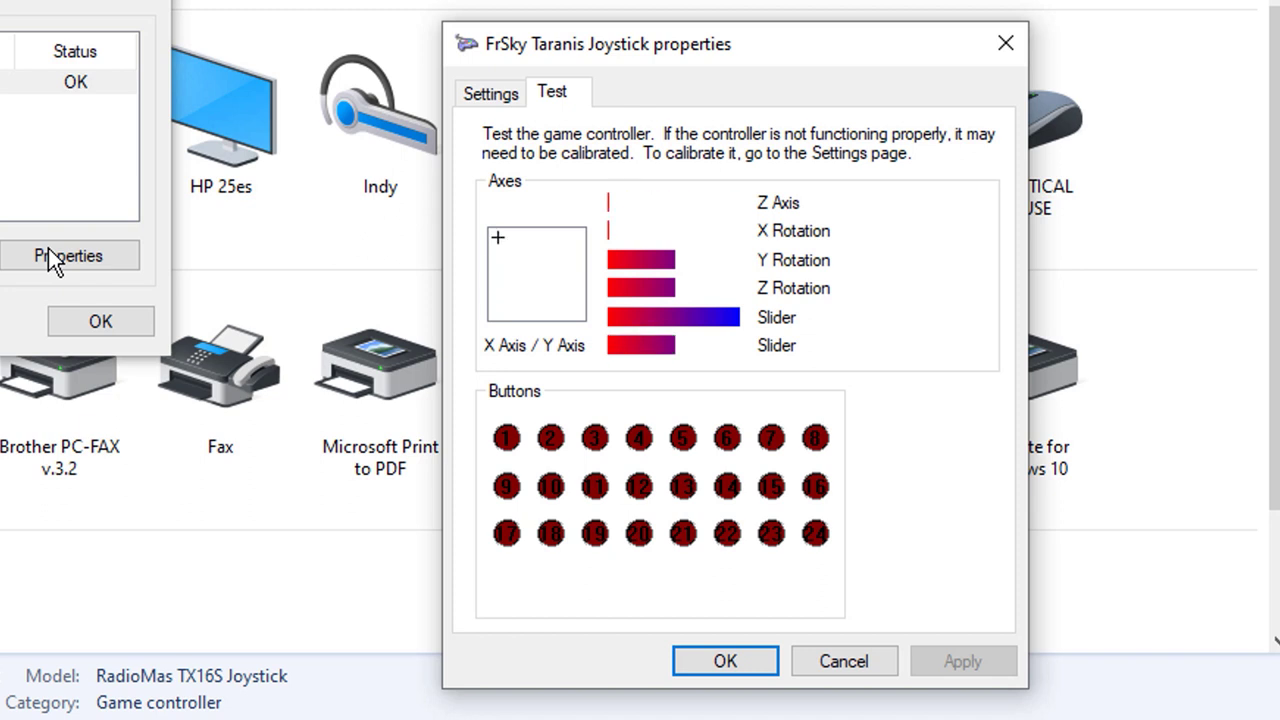
pyautogui.click(725, 662)
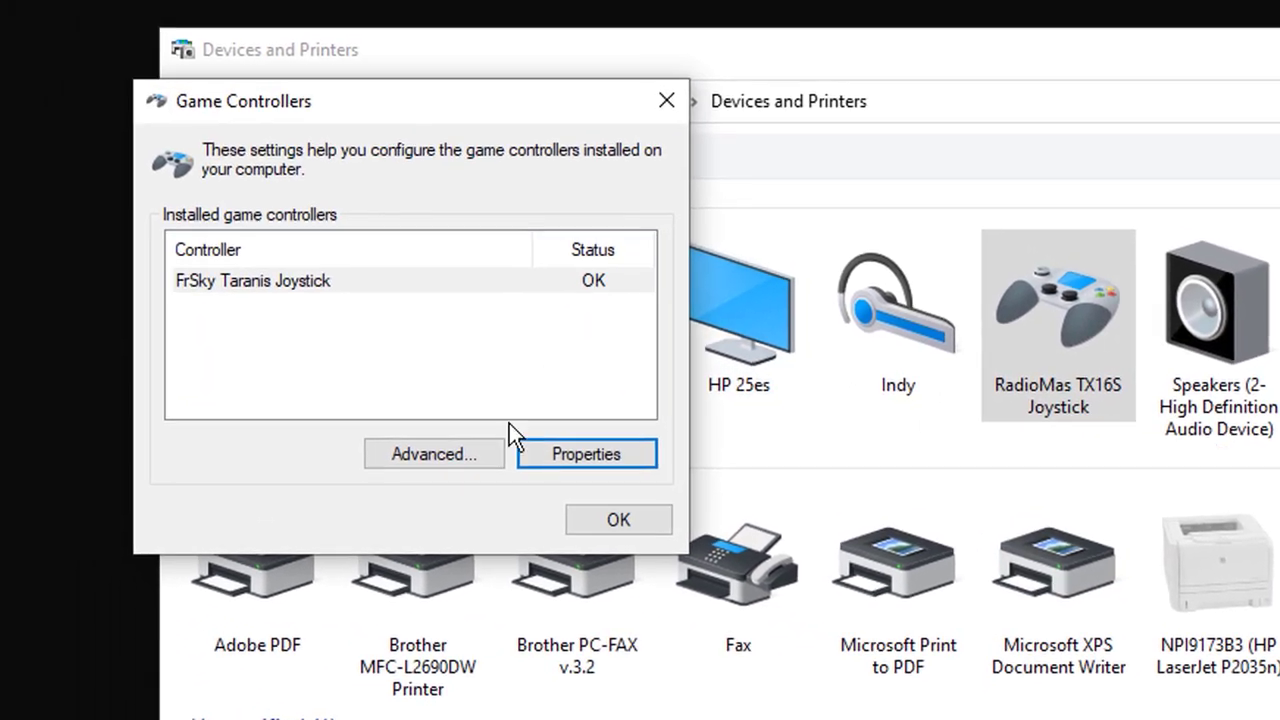
pyautogui.click(619, 521)
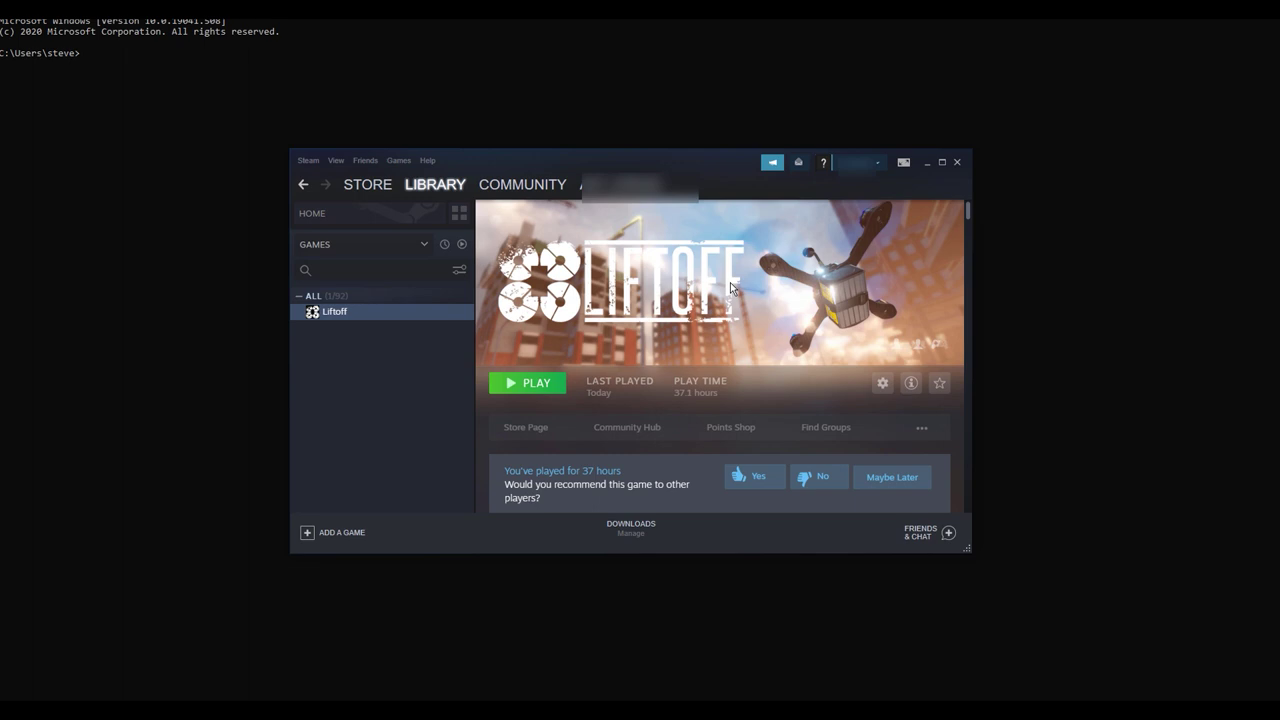
# Step: Check Steam's general controller settings for configuration support options and detected controllers, and close the settings
pyautogui.click(308, 160)
pyautogui.click(313, 244)
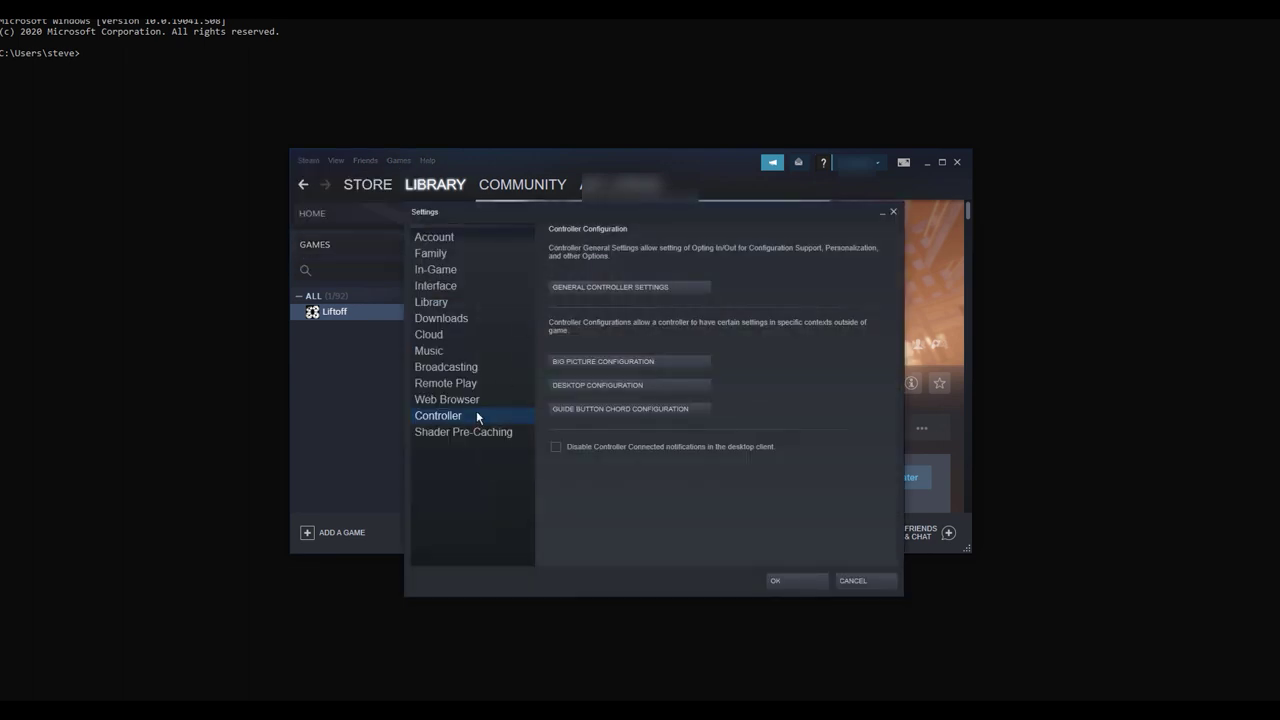
pyautogui.click(602, 288)
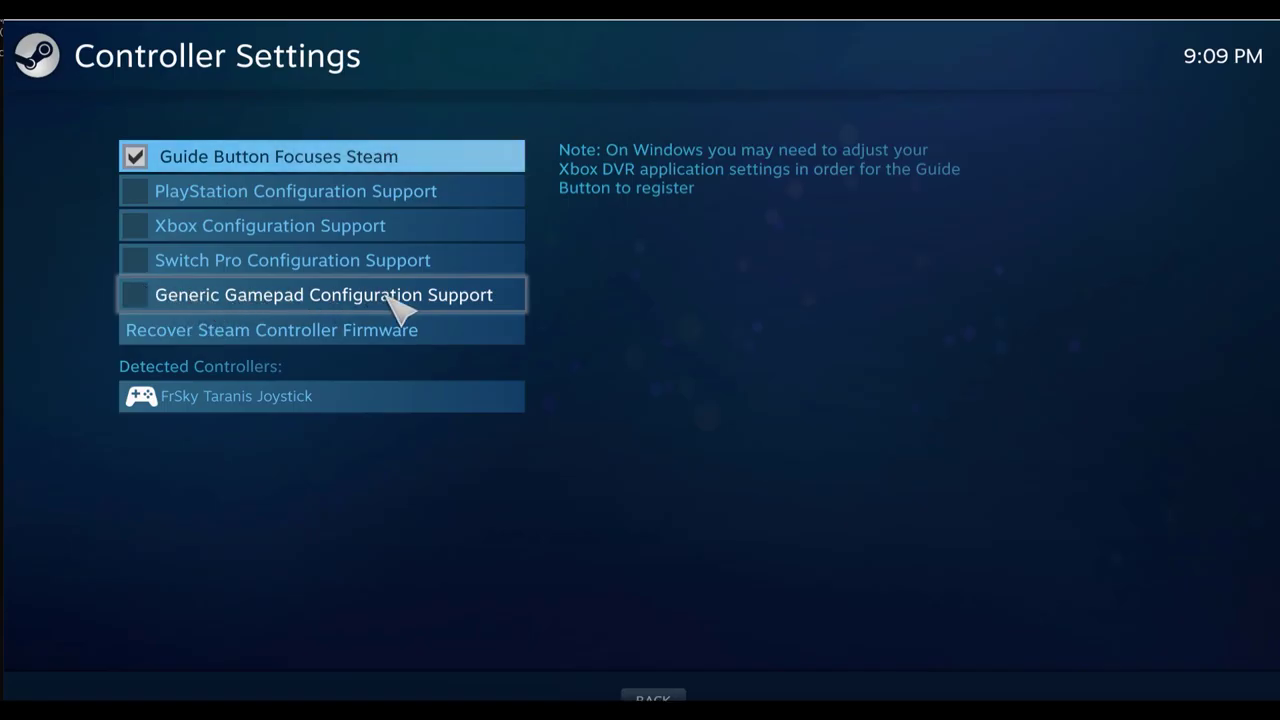
pyautogui.press('Escape')
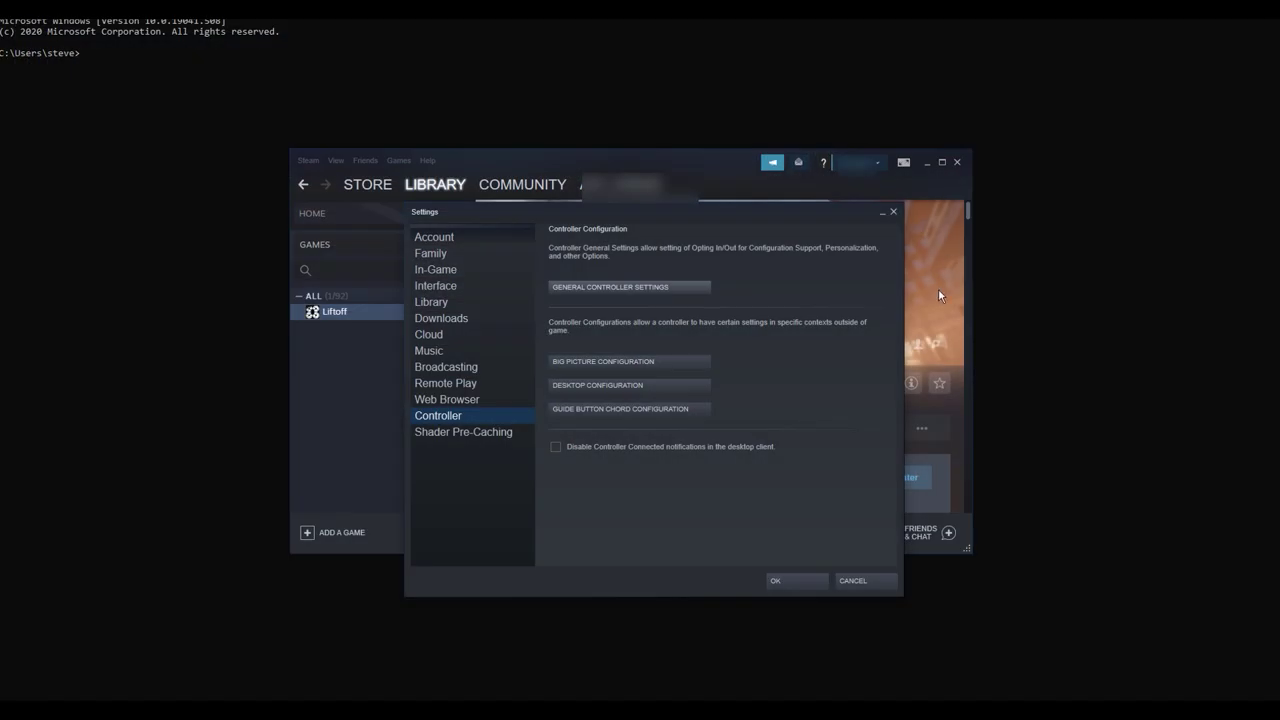
pyautogui.click(776, 581)
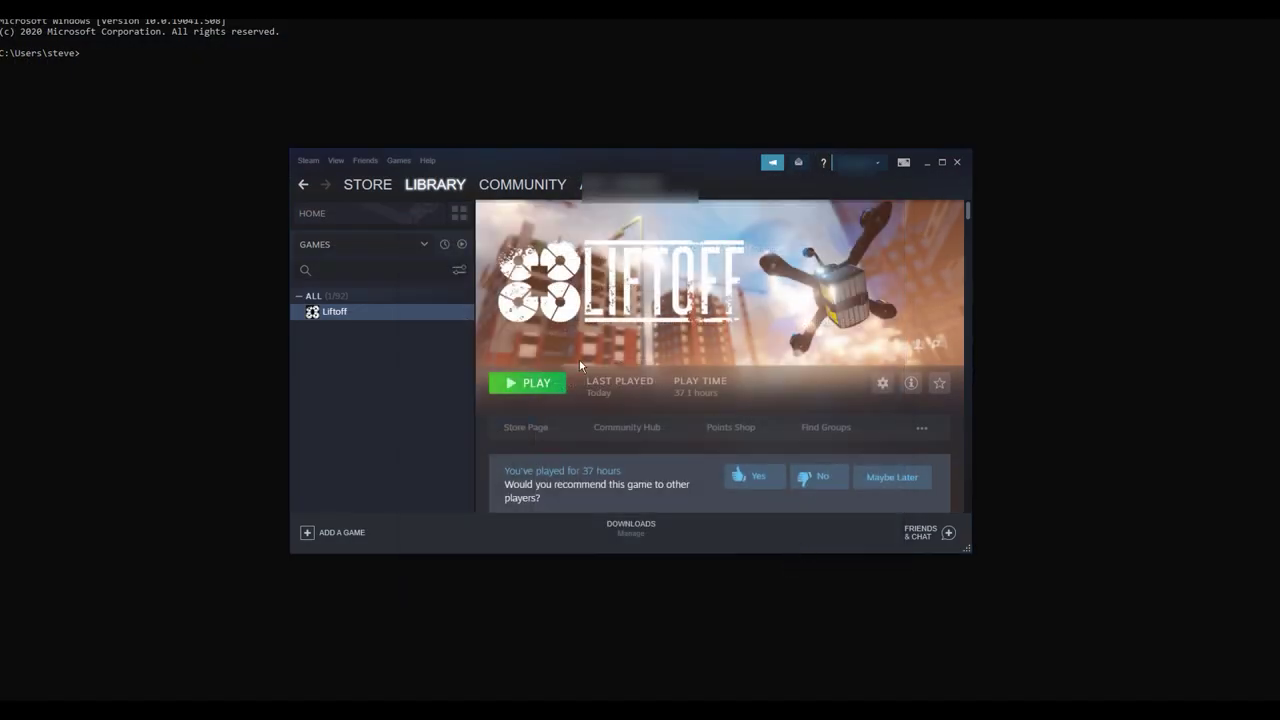
# Step: Launch Liftoff from the Steam library and open the controller setup in its control options
pyautogui.click(530, 386)
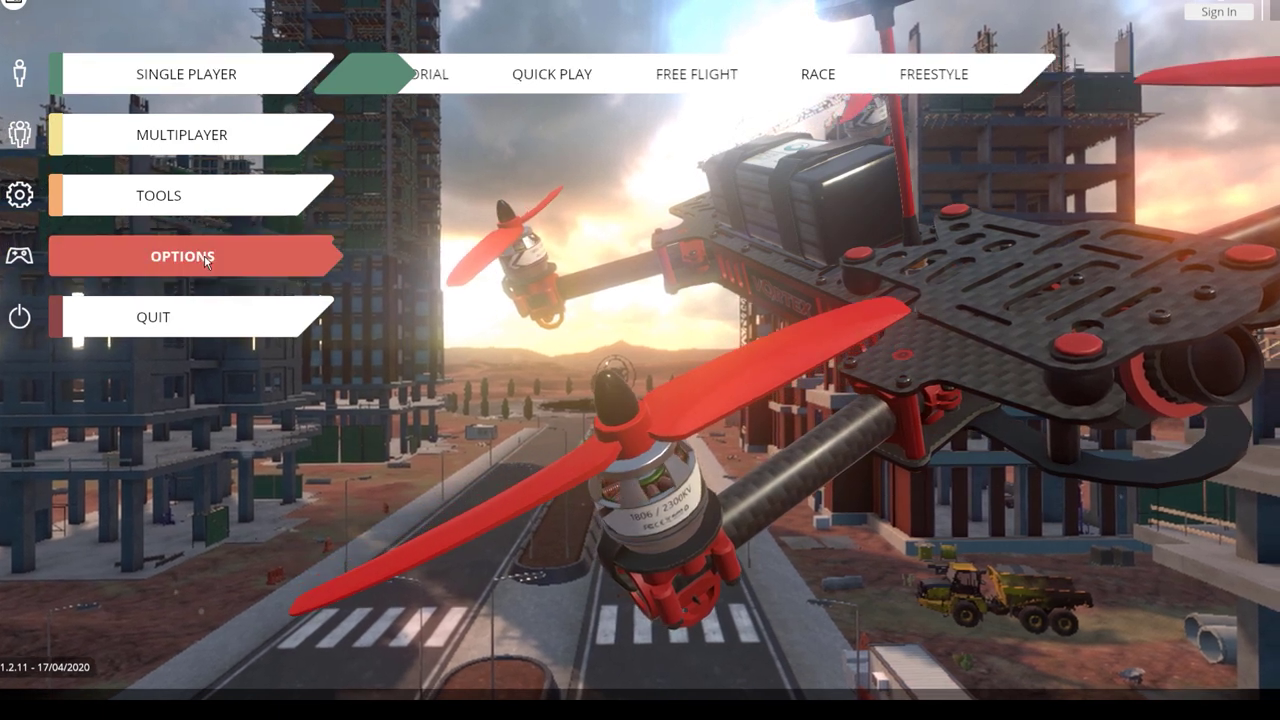
pyautogui.click(205, 260)
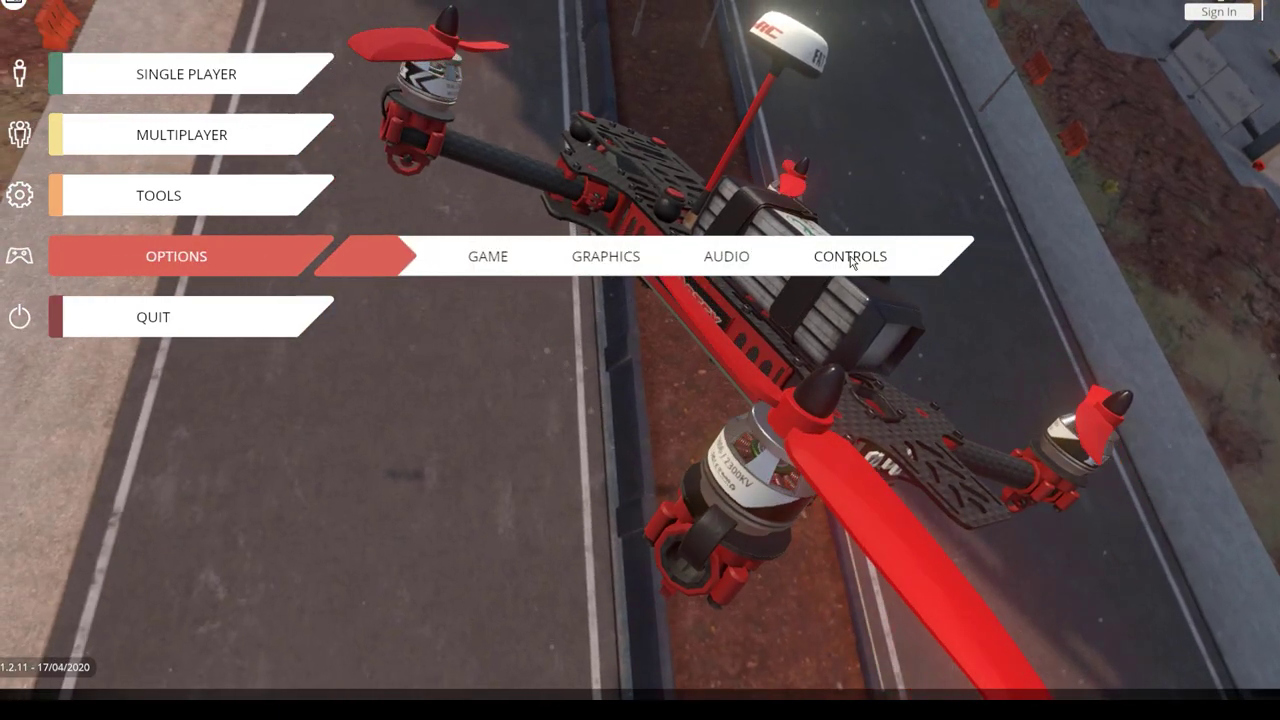
pyautogui.click(850, 258)
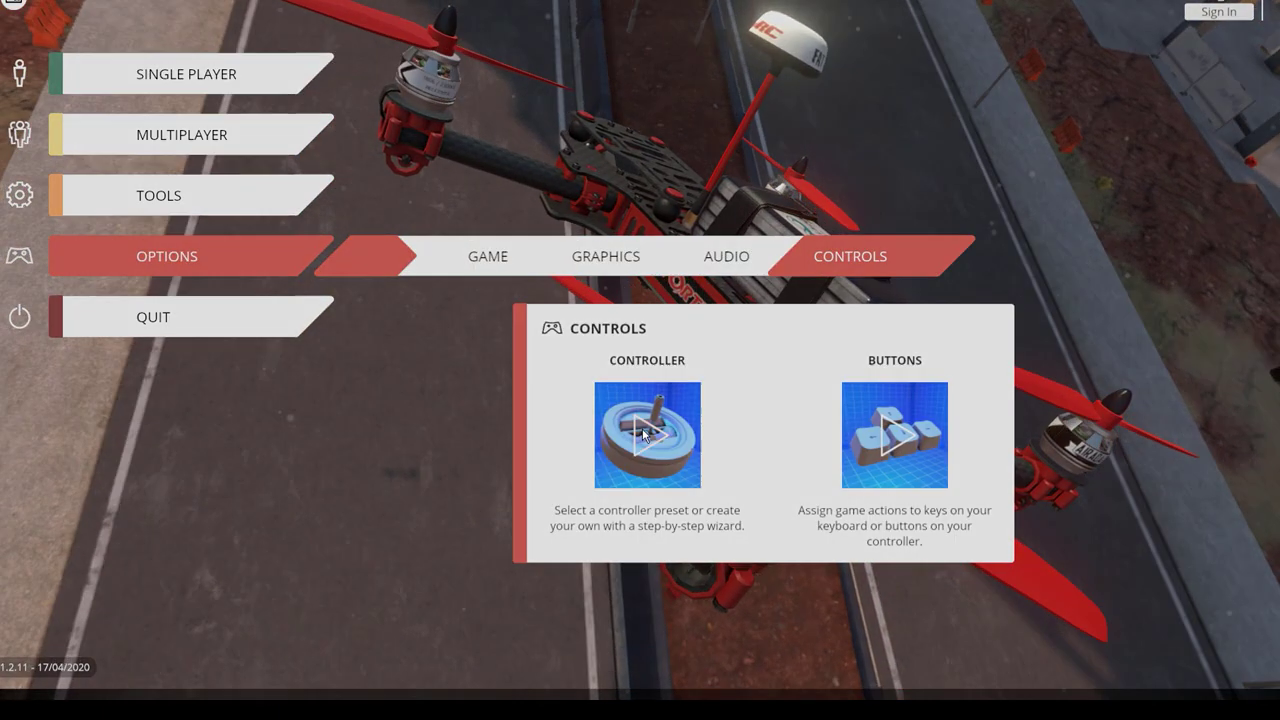
pyautogui.click(643, 433)
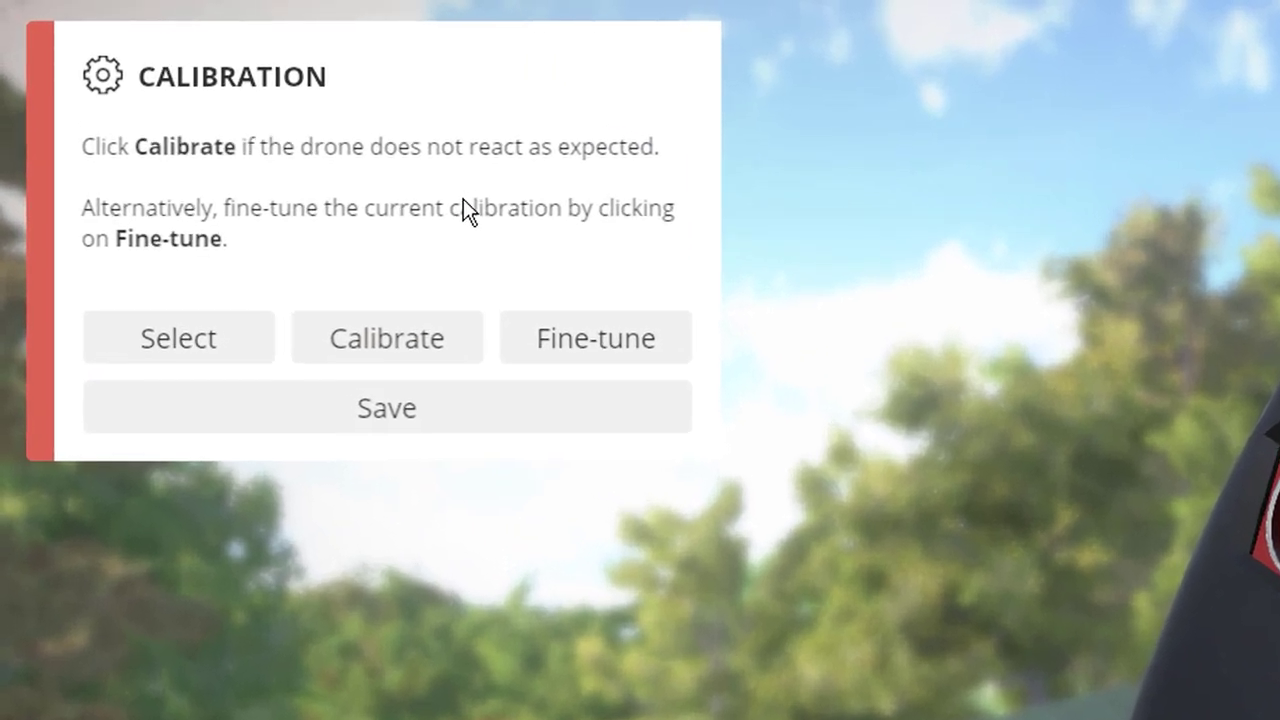
# Step: Calibrate the controller with the calibration wizard, show the fine-tune settings, and save the calibration
pyautogui.click(391, 335)
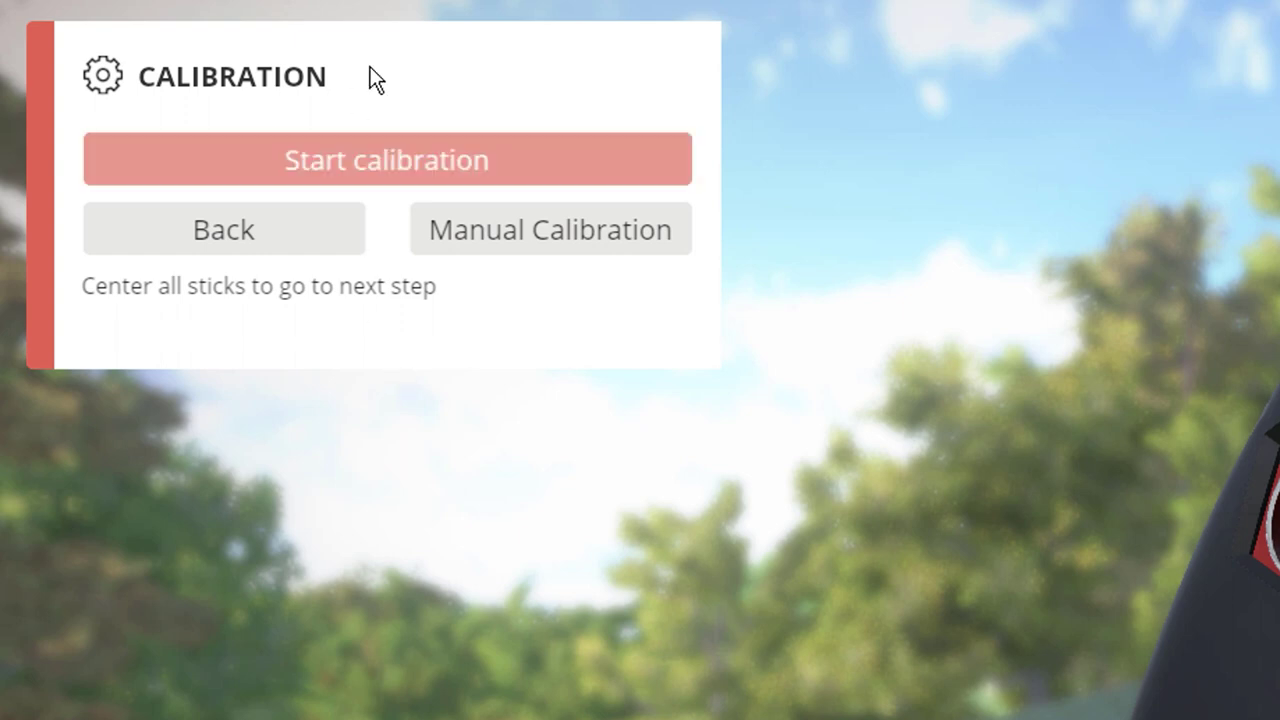
pyautogui.click(406, 161)
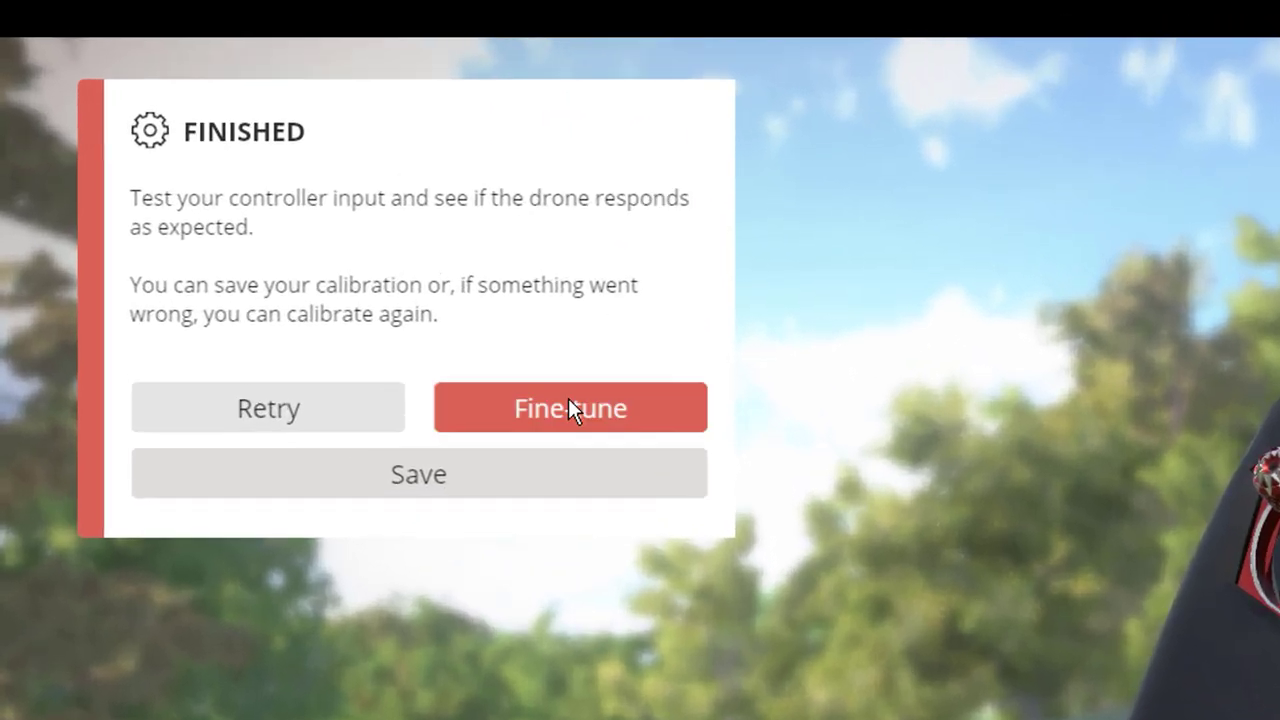
pyautogui.click(568, 400)
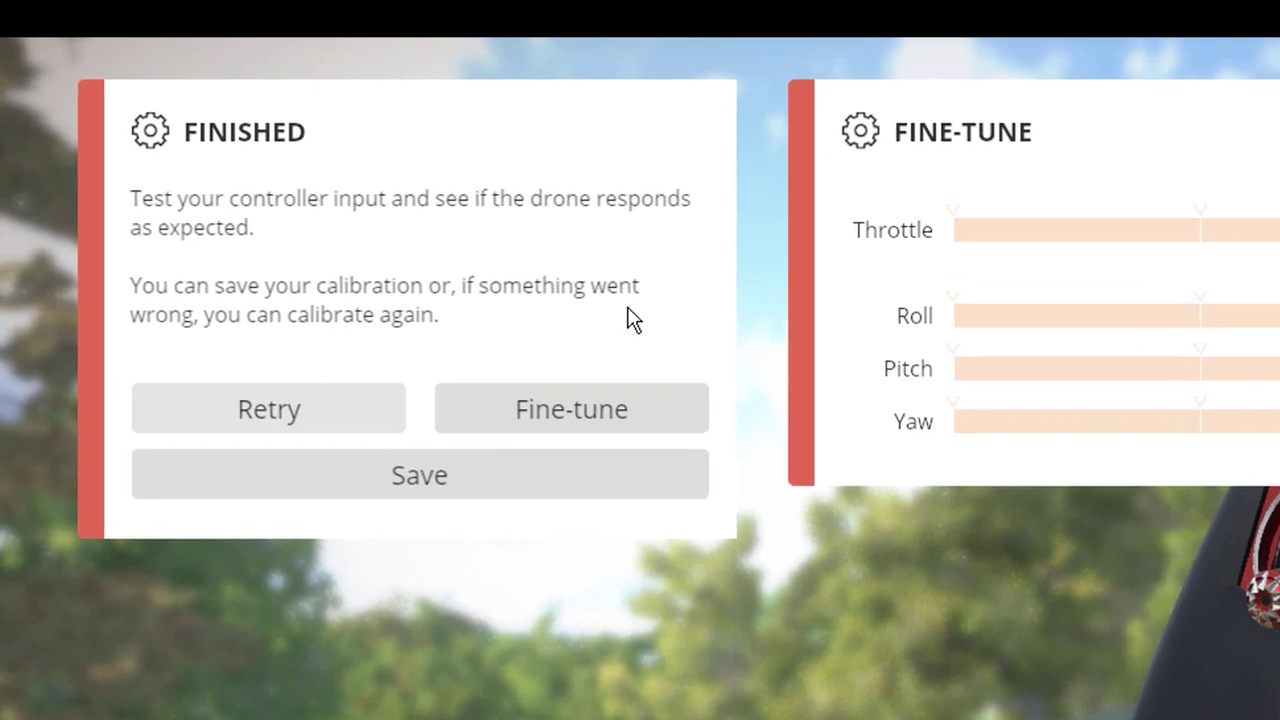
pyautogui.click(423, 474)
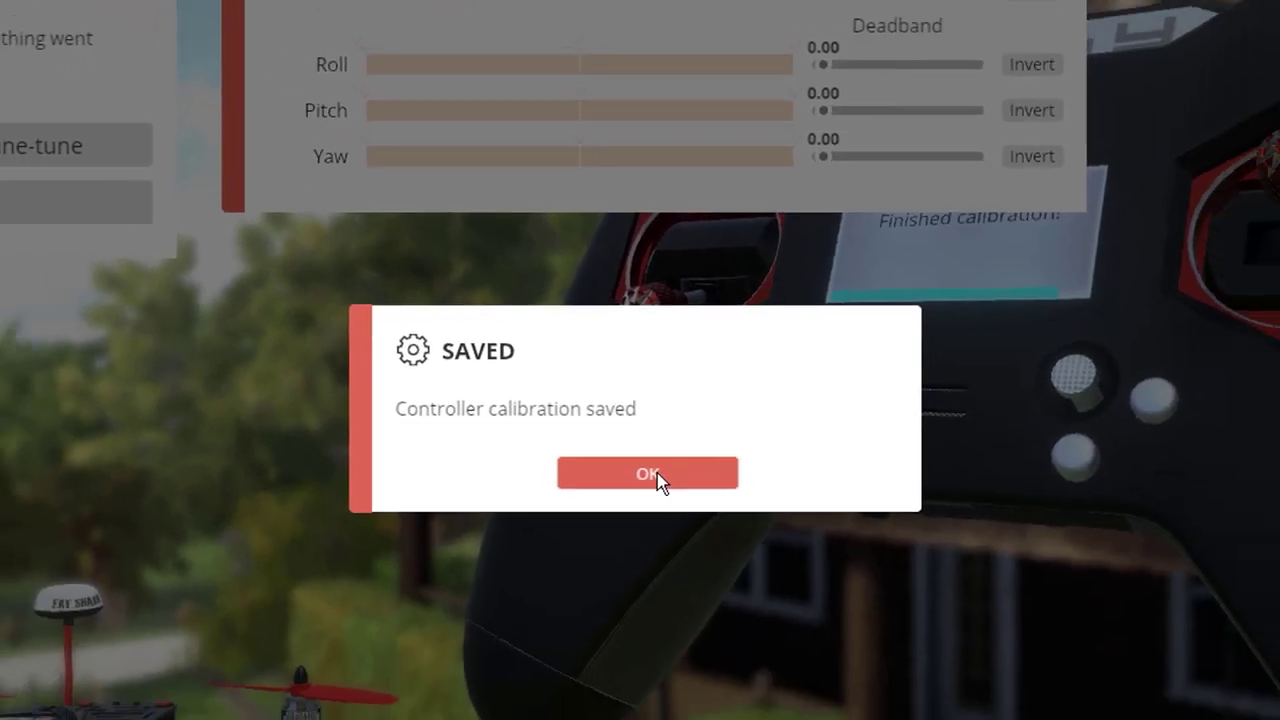
pyautogui.click(650, 474)
# Step: Leave the controller calibration and open the single-player tutorial
pyautogui.click(122, 664)
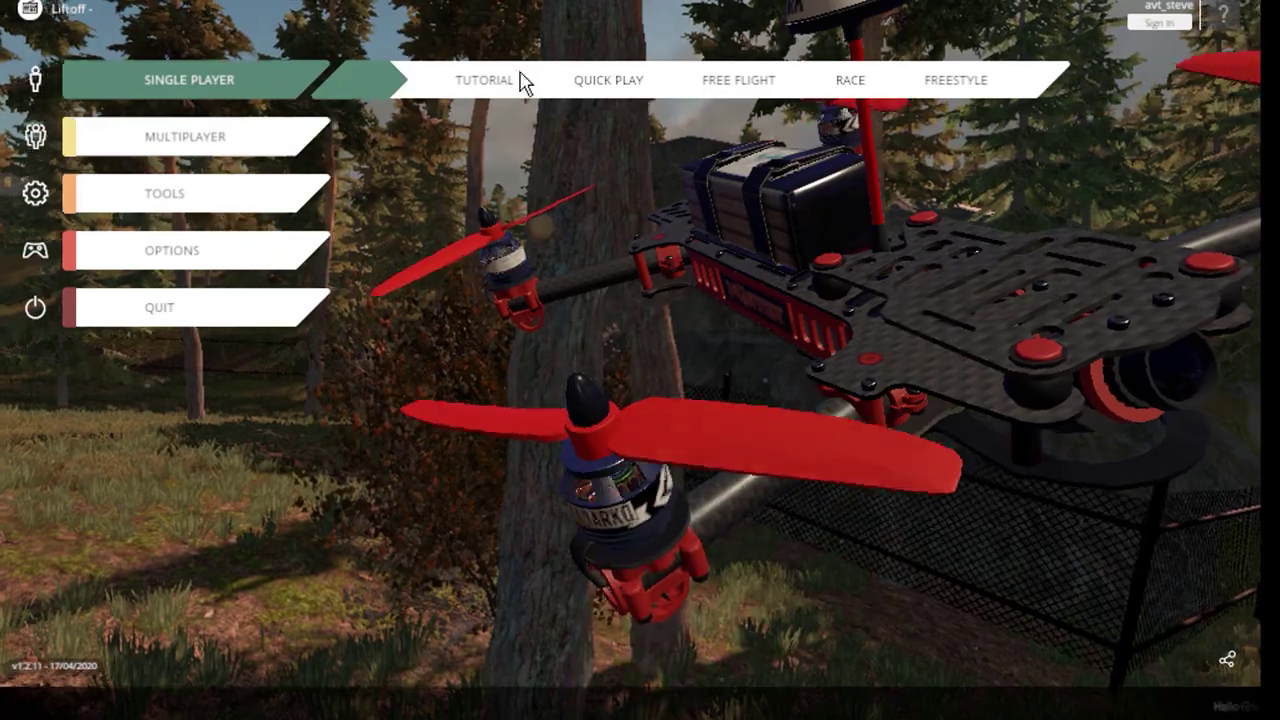
pyautogui.click(484, 80)
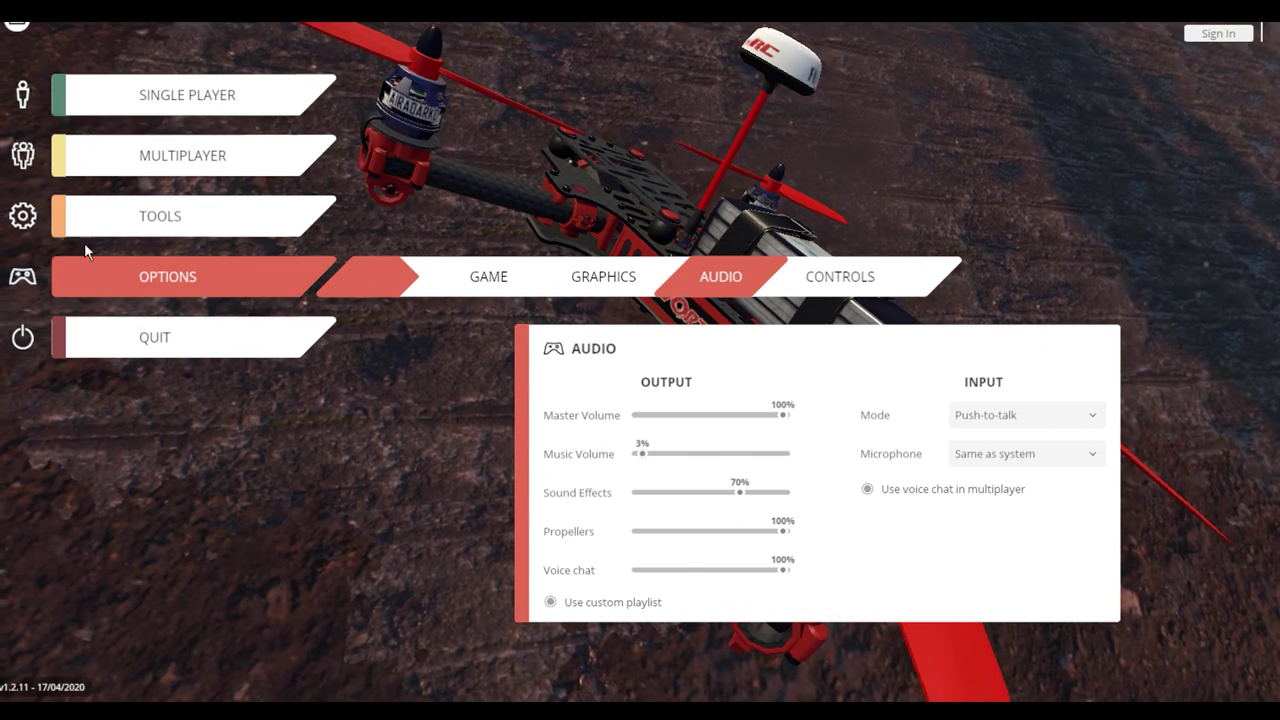
# Step: Open the button assignments in Liftoff's control options and assign the controller's Reset flight action to Axis 6 (CH6) +
pyautogui.click(836, 277)
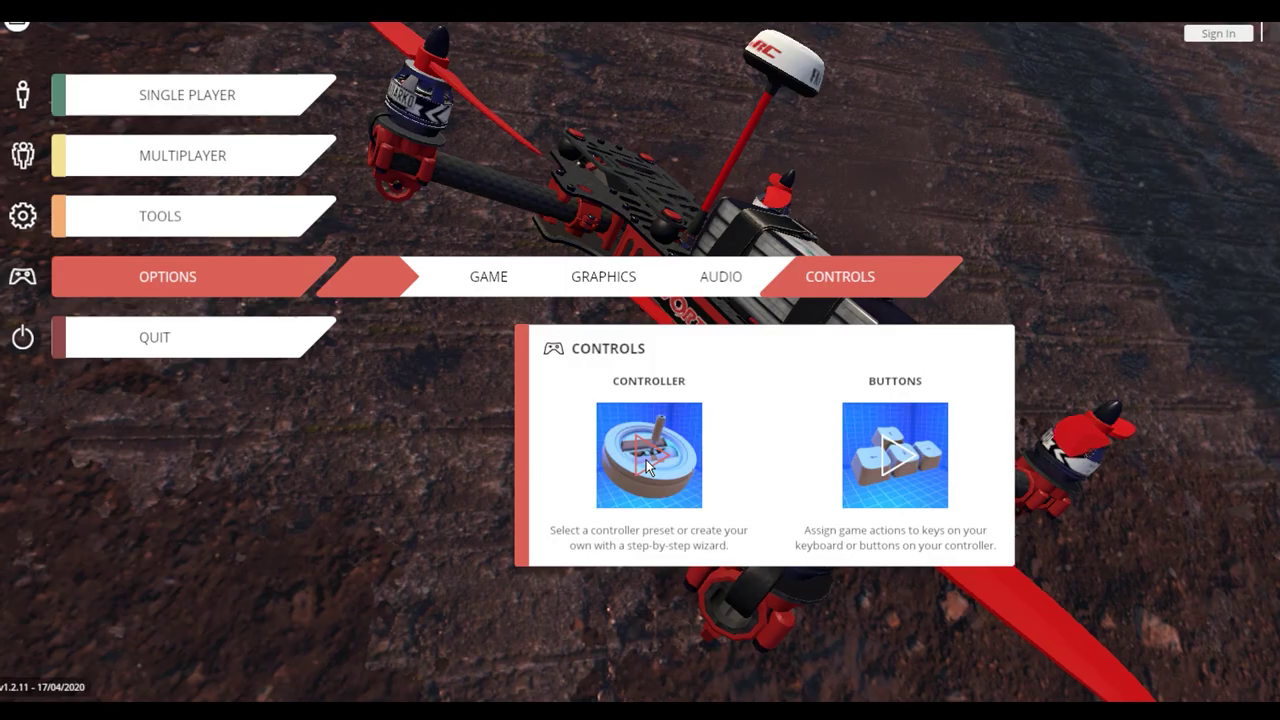
pyautogui.click(900, 446)
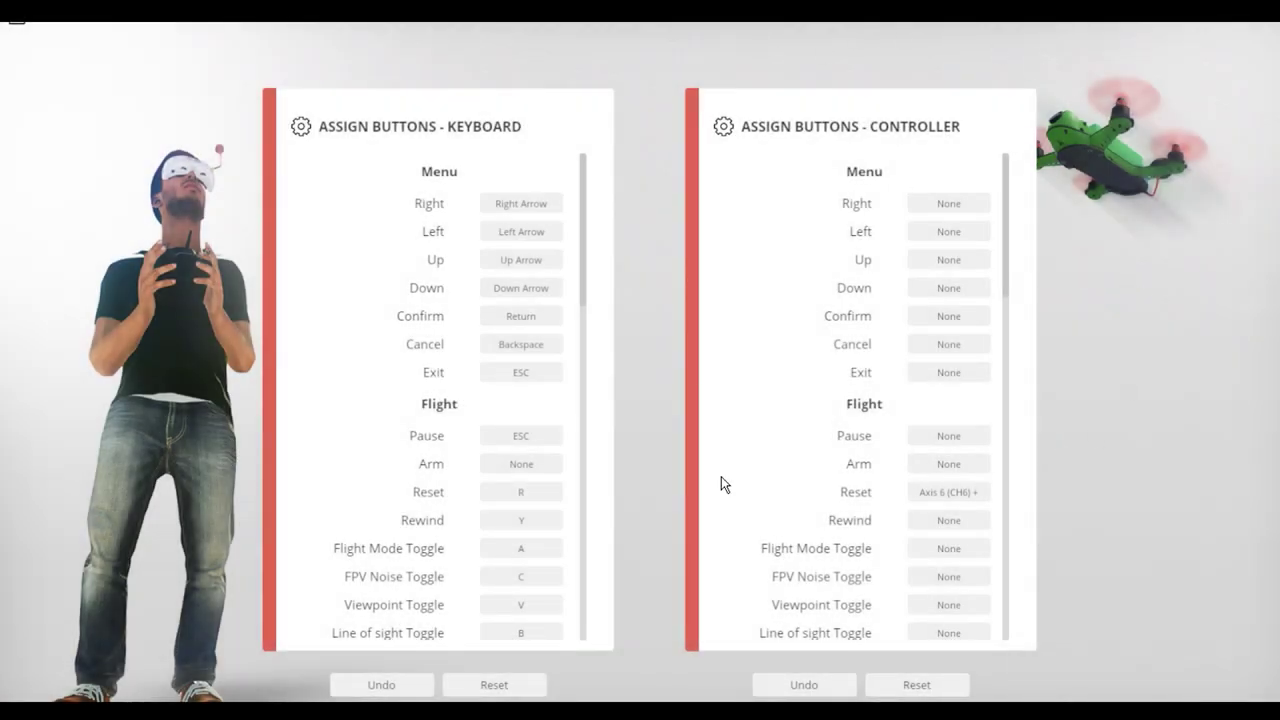
pyautogui.moveTo(1004, 215)
pyautogui.mouseDown()
pyautogui.moveTo(1004, 262)
pyautogui.moveTo(1016, 226)
pyautogui.mouseUp()
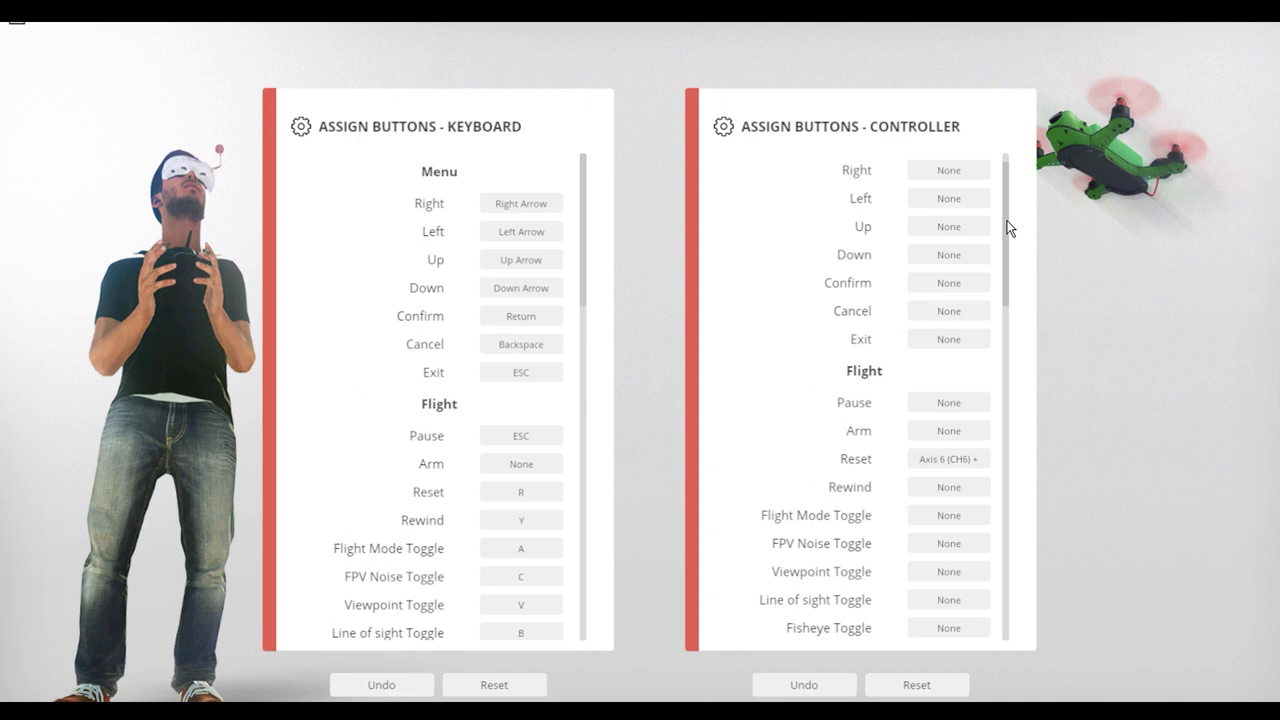
pyautogui.moveTo(1004, 219); pyautogui.dragTo(1007, 288)
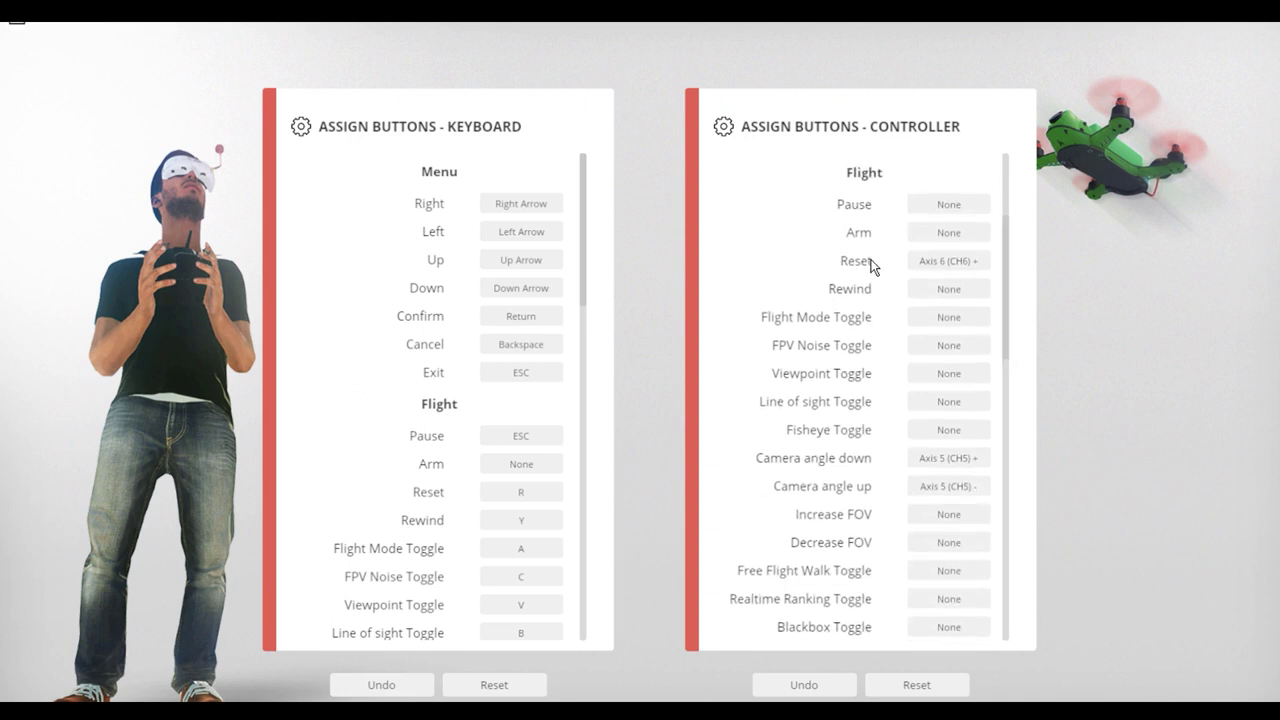
pyautogui.click(941, 261)
pyautogui.click(960, 259)
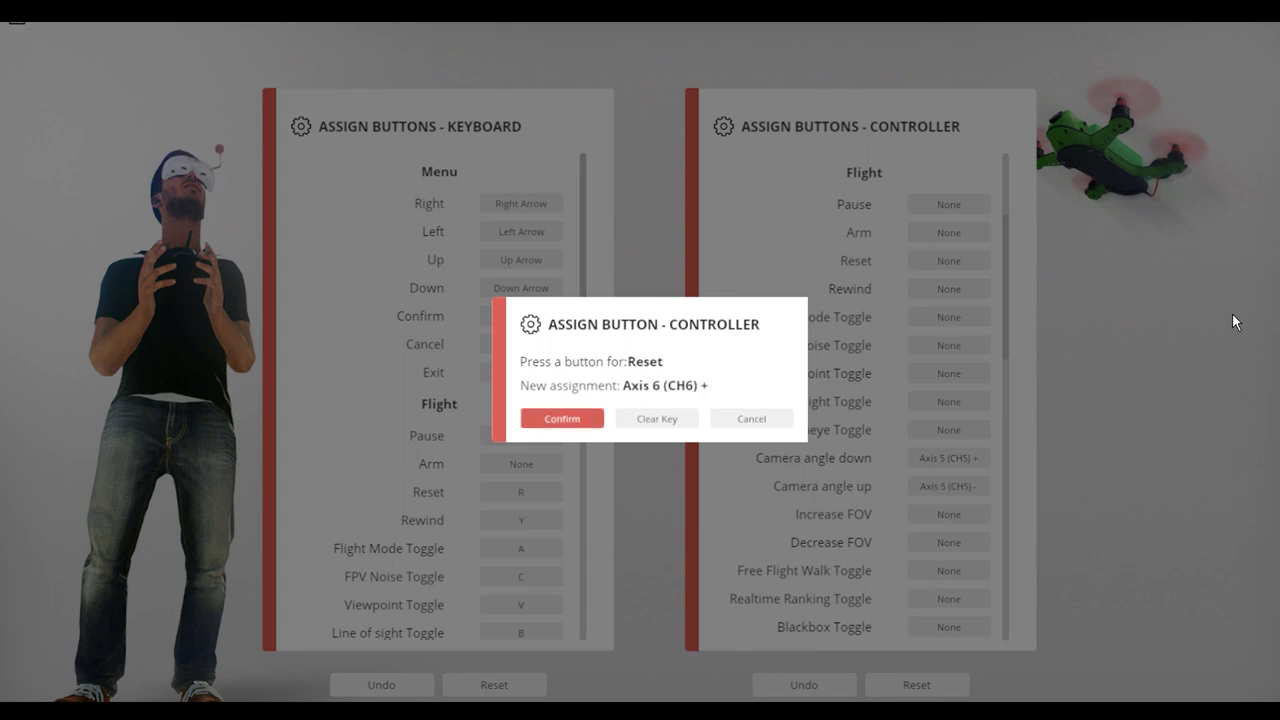
pyautogui.click(574, 418)
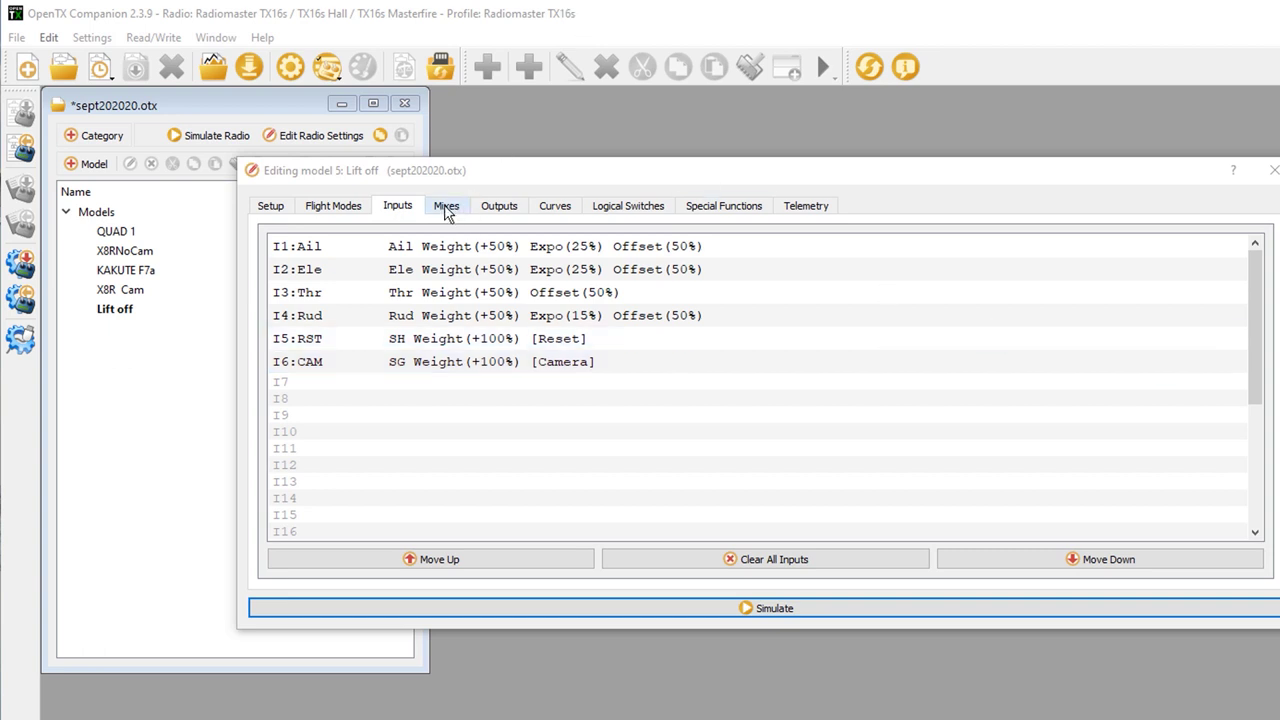
# Step: Compare the Lift off model's mixes with its inputs in OpenTX Companion, focusing on the reset and camera channels
pyautogui.click(446, 207)
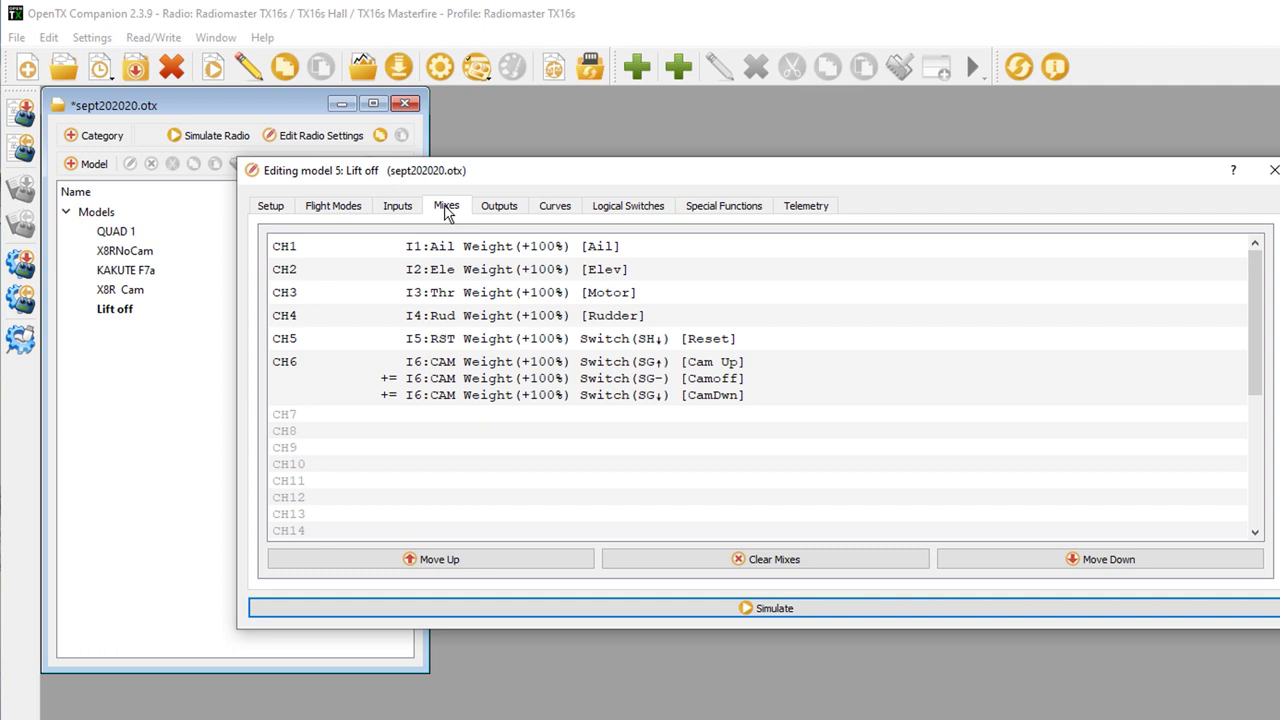
pyautogui.click(395, 207)
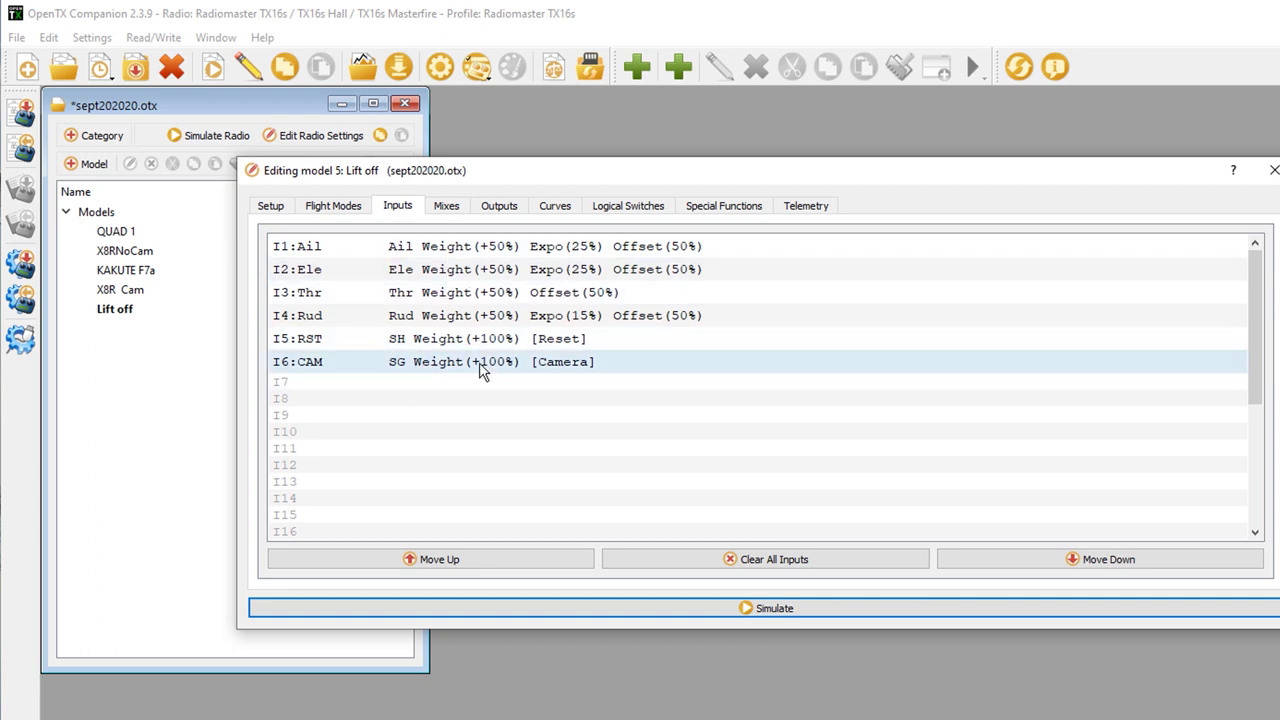
pyautogui.click(446, 206)
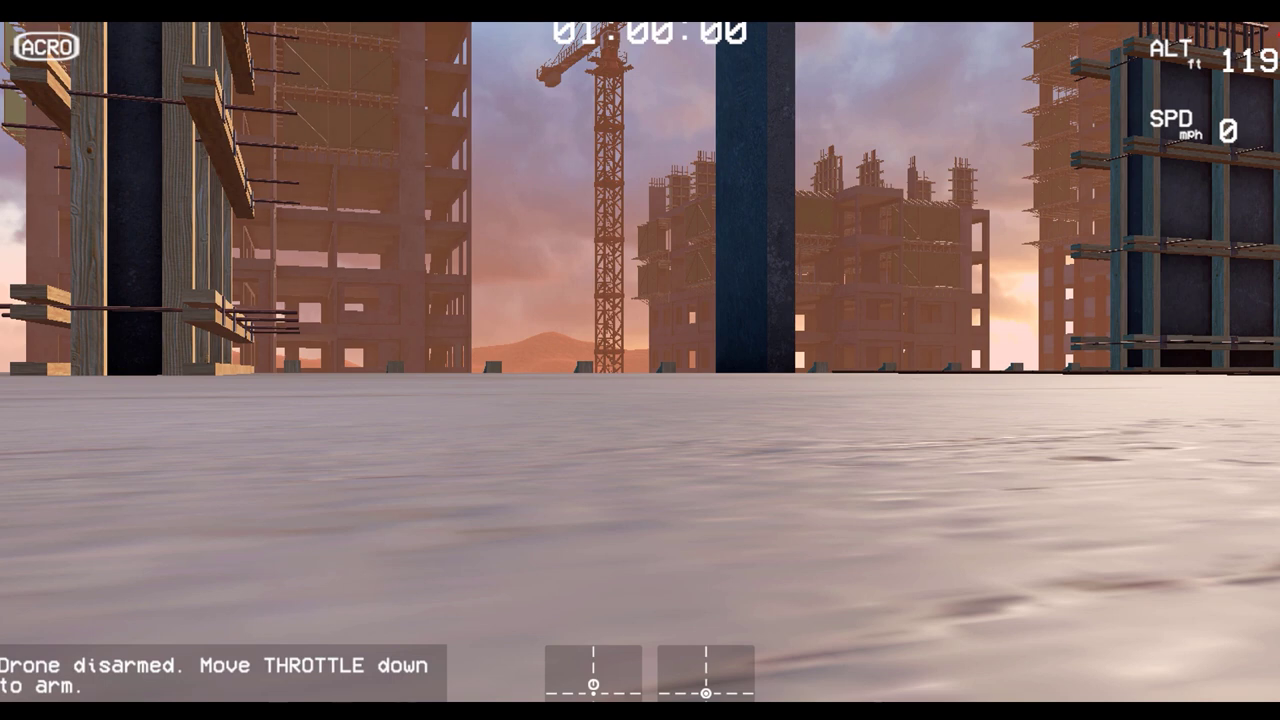
# Step: Test the camera angle controls in Liftoff by tilting the drone camera up to 29 degrees and down to -5 degrees
pyautogui.press('Up')
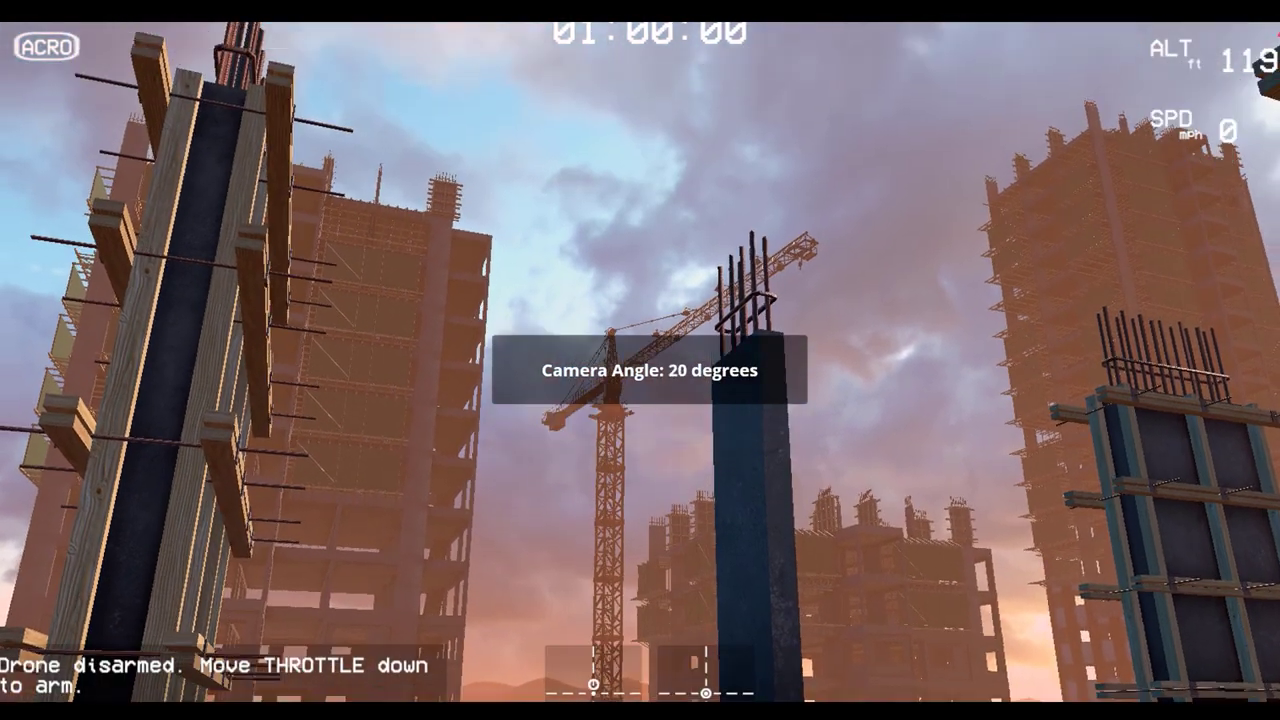
pyautogui.press('Down')
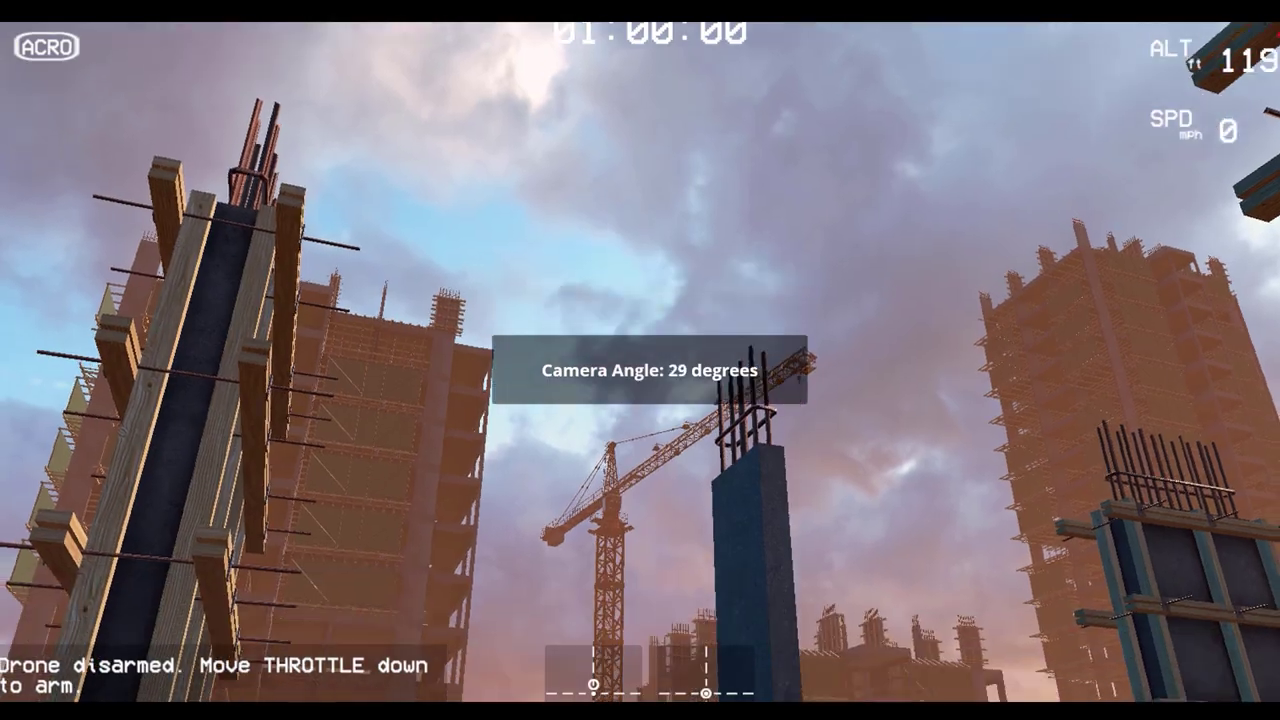
pyautogui.press('Down')
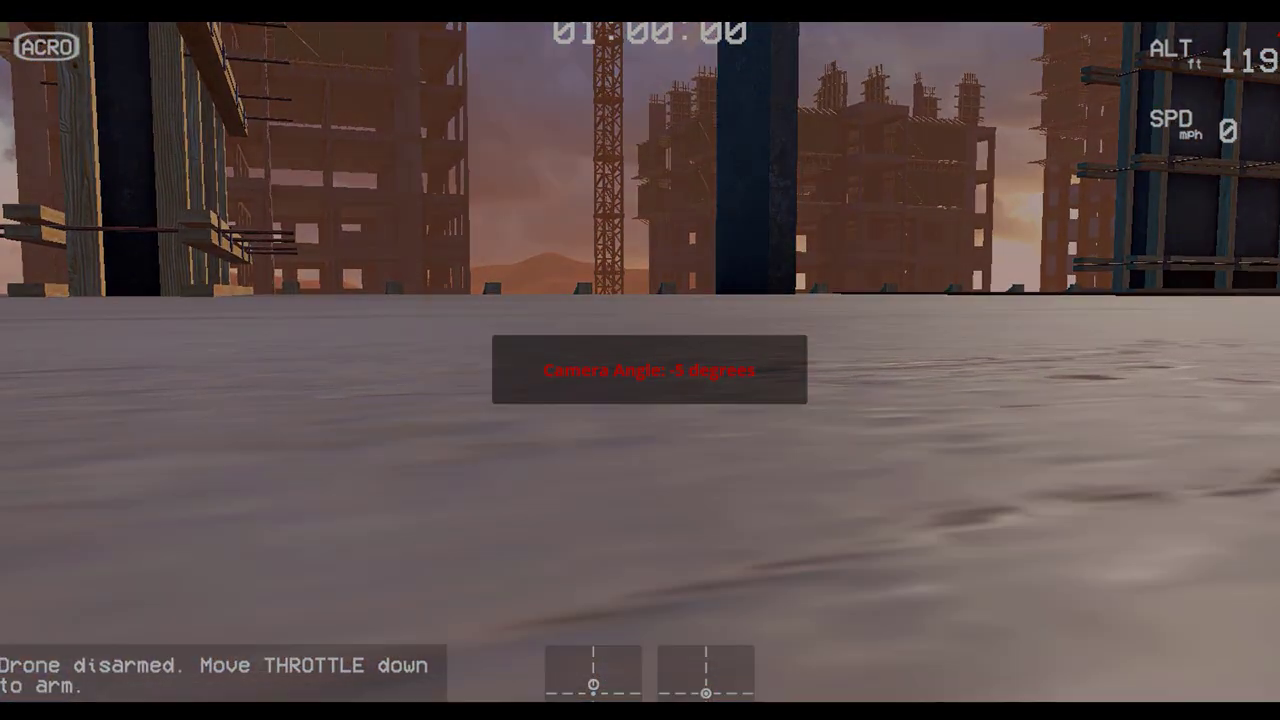